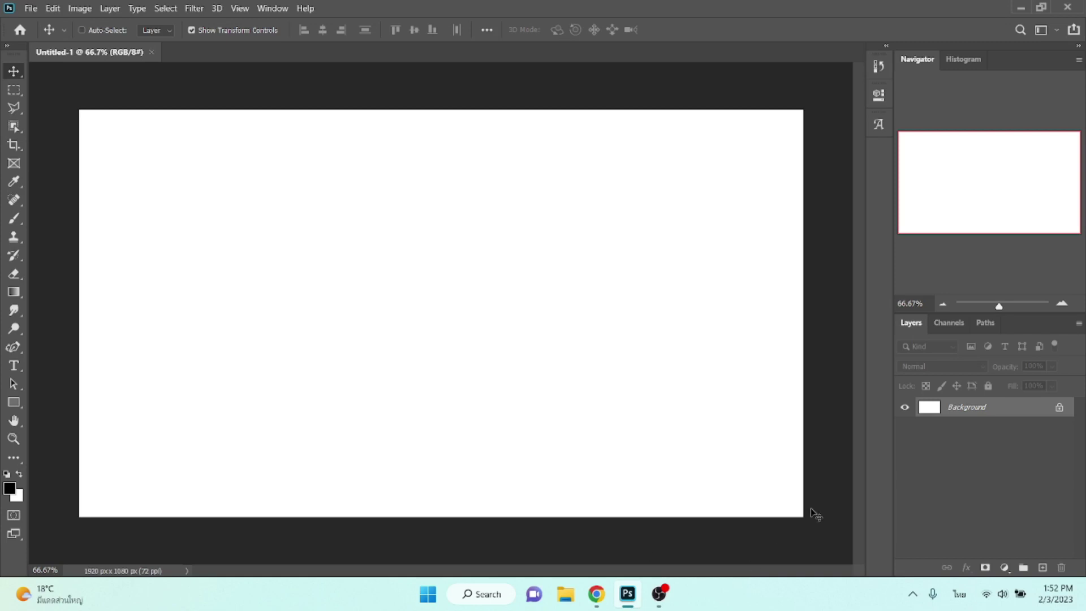
# - Unlock the background as Layer 0 and type the headline โลกมันกลม left of centre
pyautogui.click(1059, 408)
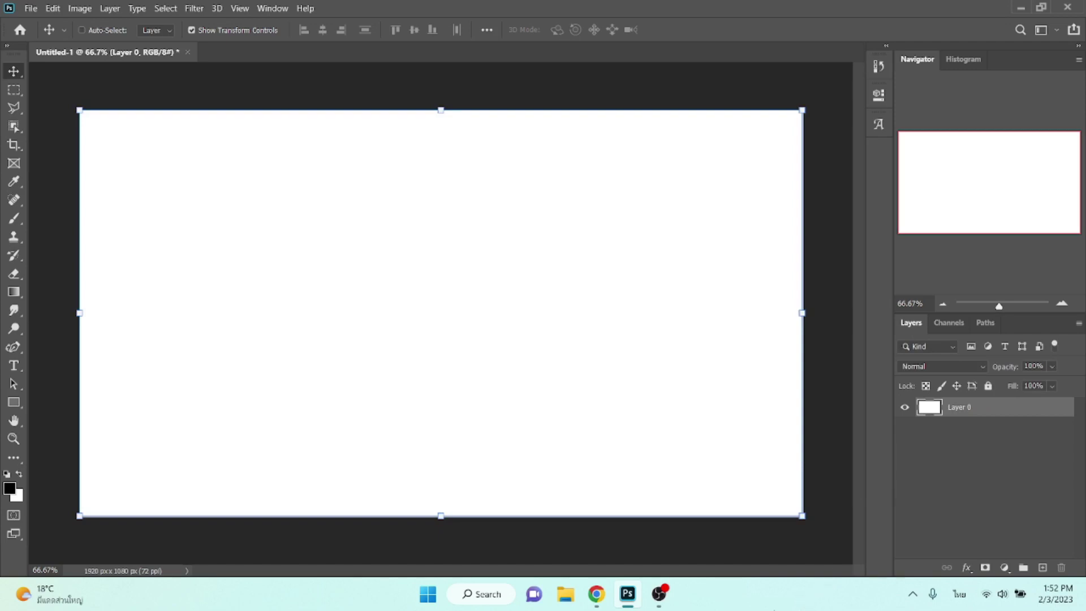
pyautogui.press('t')
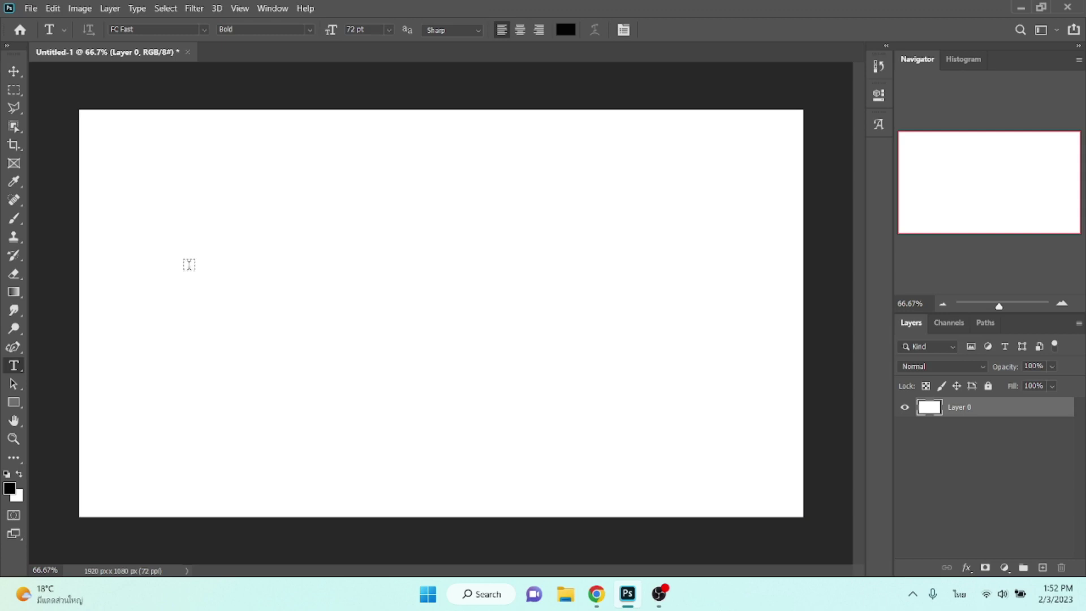
pyautogui.click(189, 265)
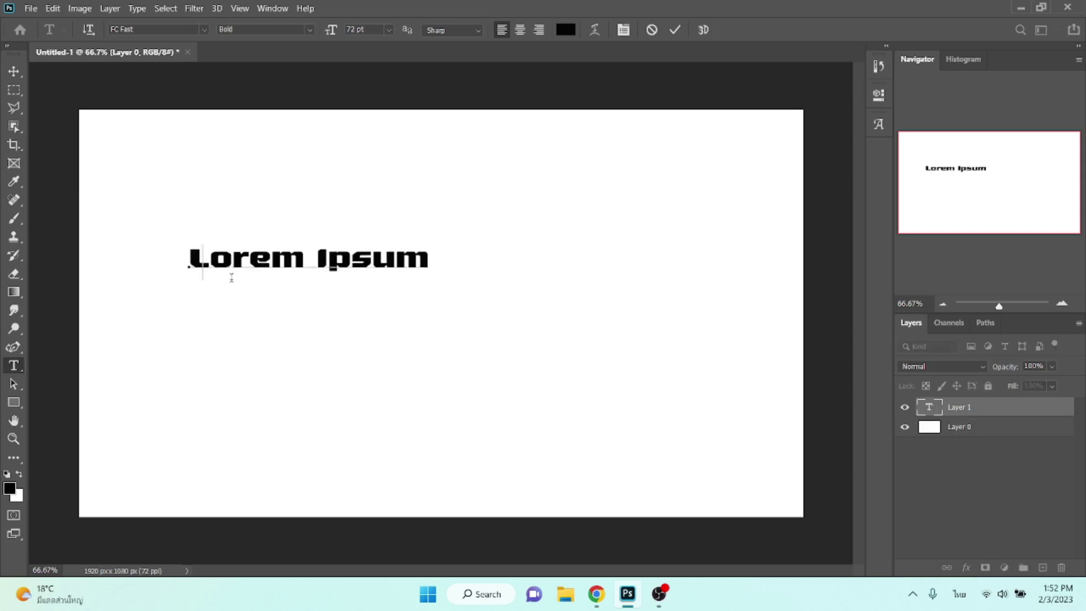
pyautogui.write('โลกมั')
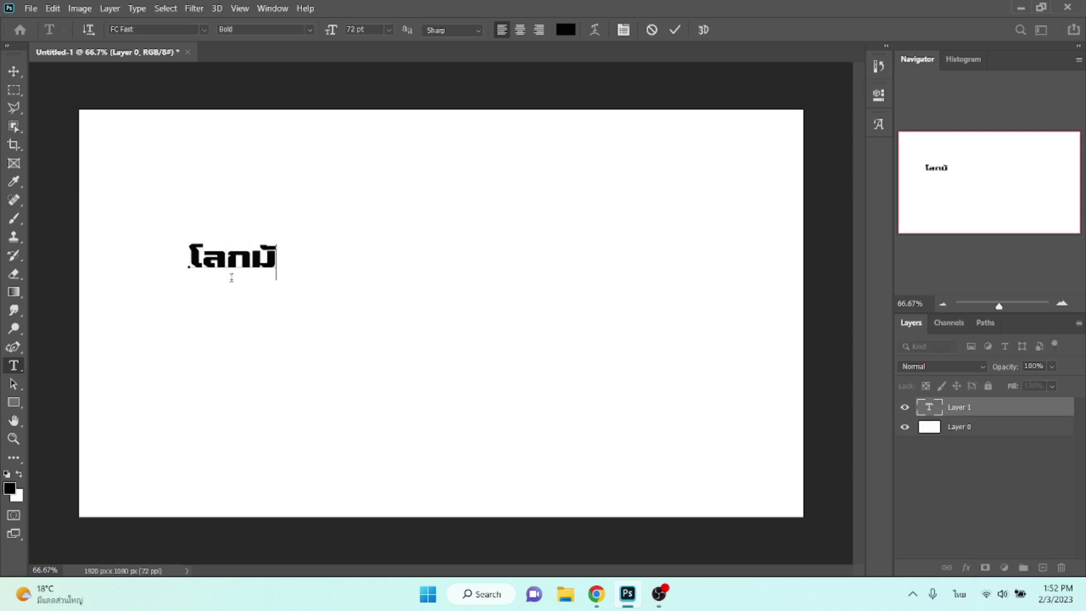
pyautogui.write('นกลม')
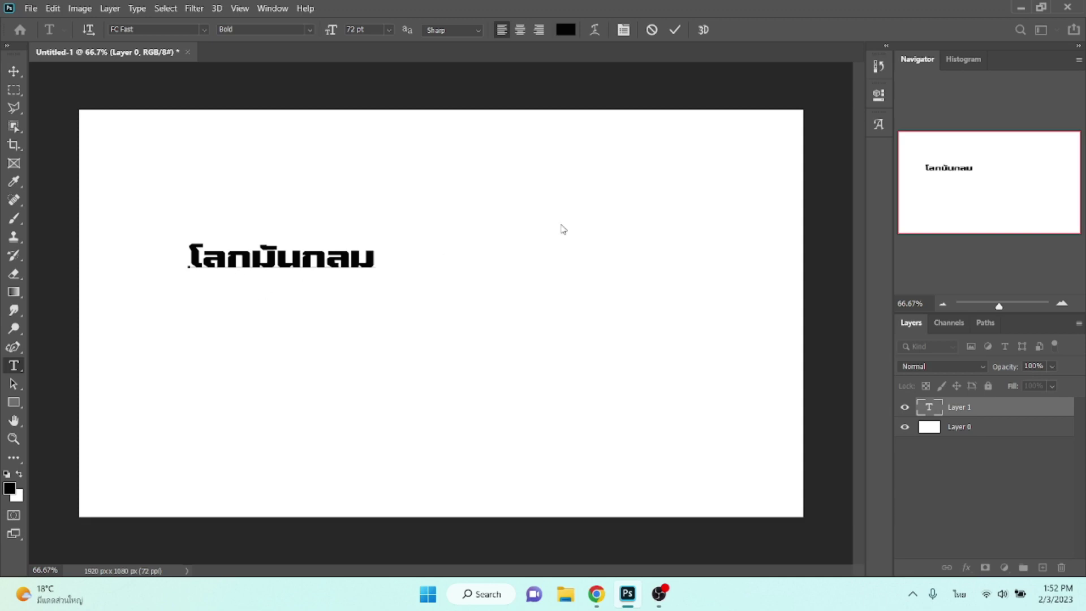
pyautogui.click(13, 72)
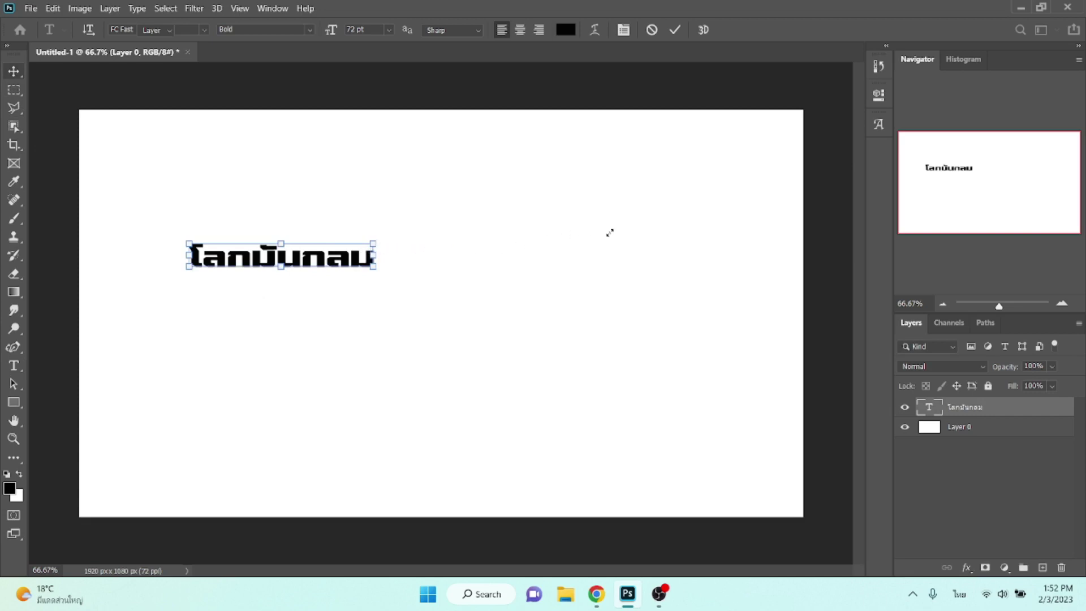
# - Scale the headline up to about 229% and shift it slightly right and down
pyautogui.hotkey('ctrl', 't')
pyautogui.moveTo(621, 229); pyautogui.dragTo(621, 230)
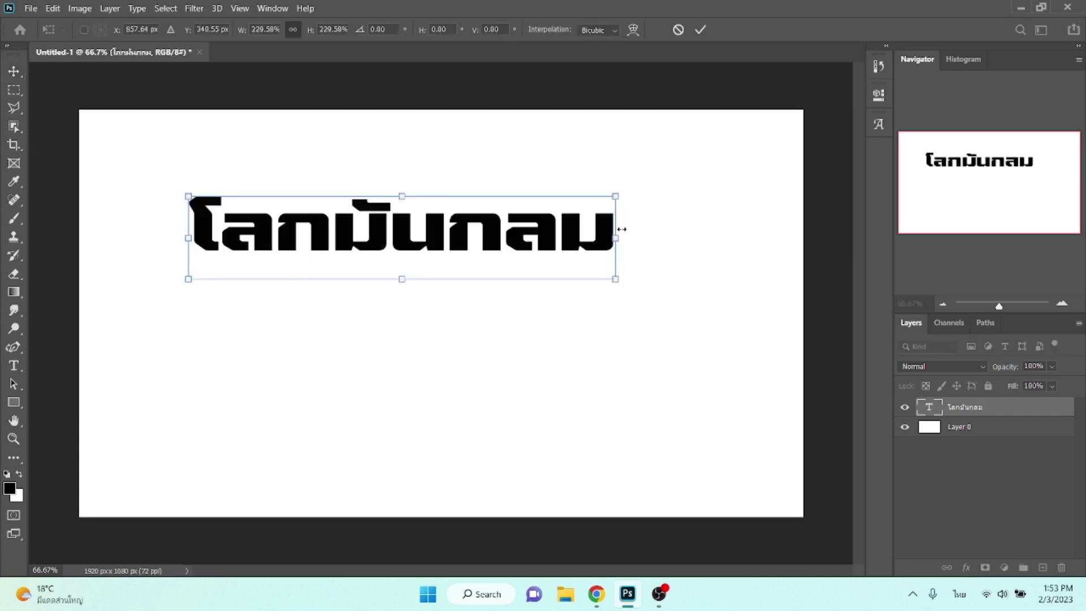
pyautogui.moveTo(475, 232); pyautogui.dragTo(493, 258)
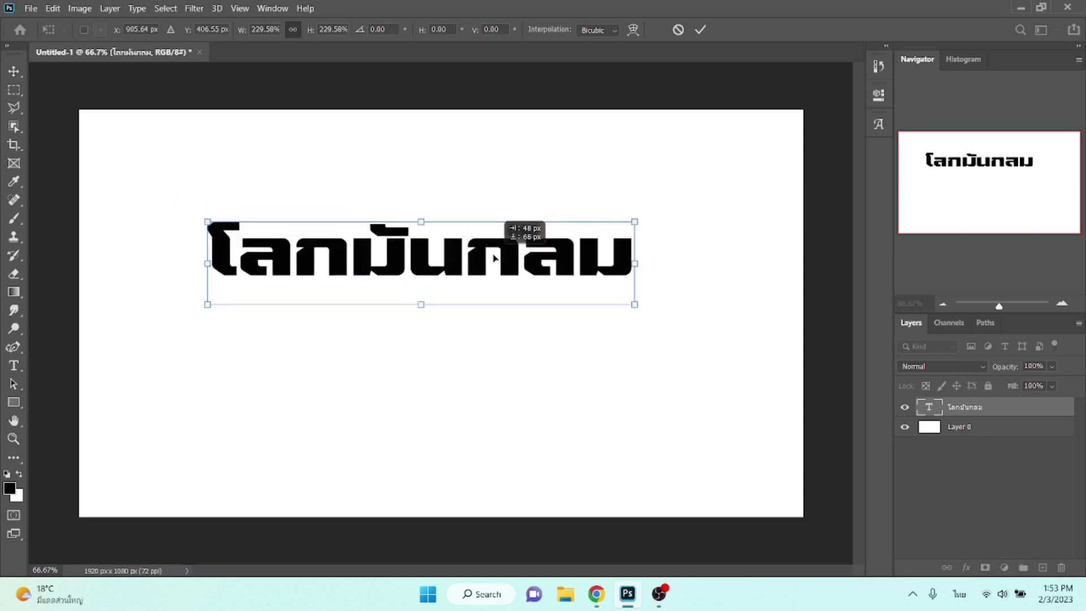
pyautogui.press('Return')
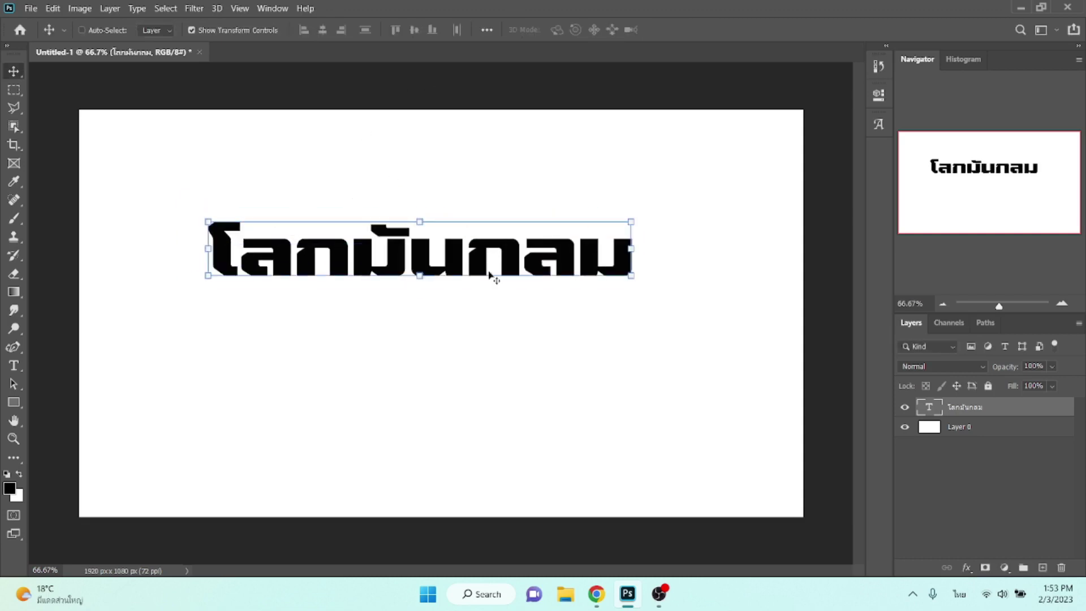
# - Type the second line แต่สังคมมัน and move it up under the headline
pyautogui.press('t')
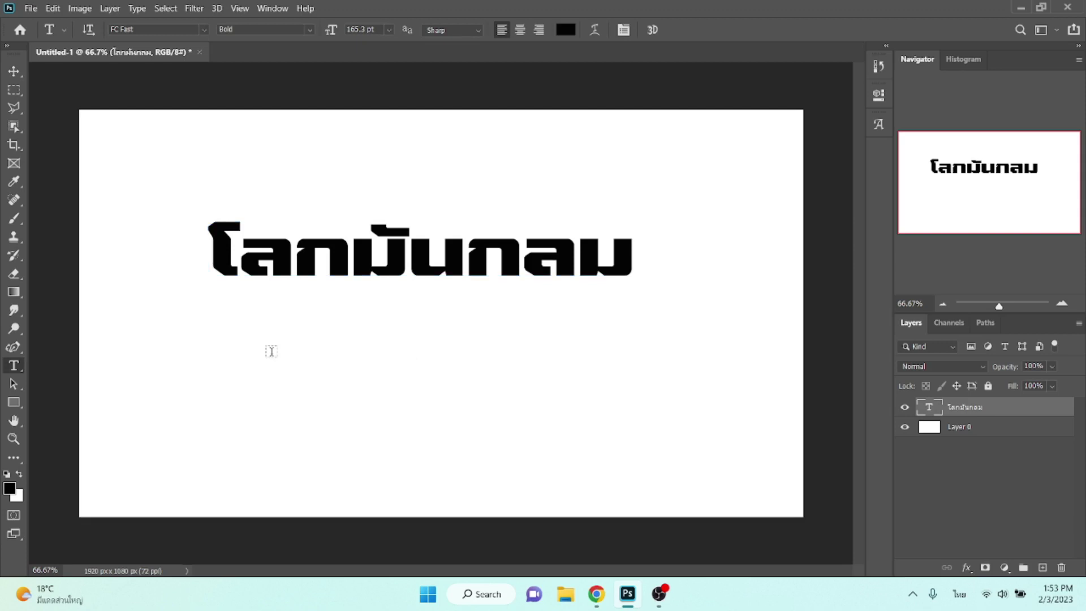
pyautogui.click(271, 351)
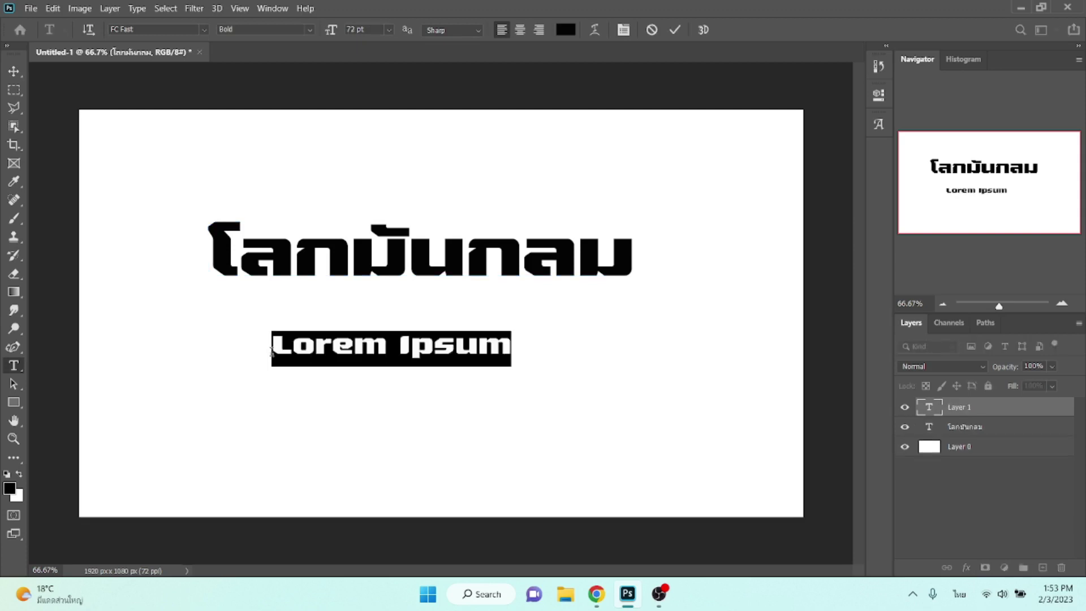
pyautogui.write('แต่สังค')
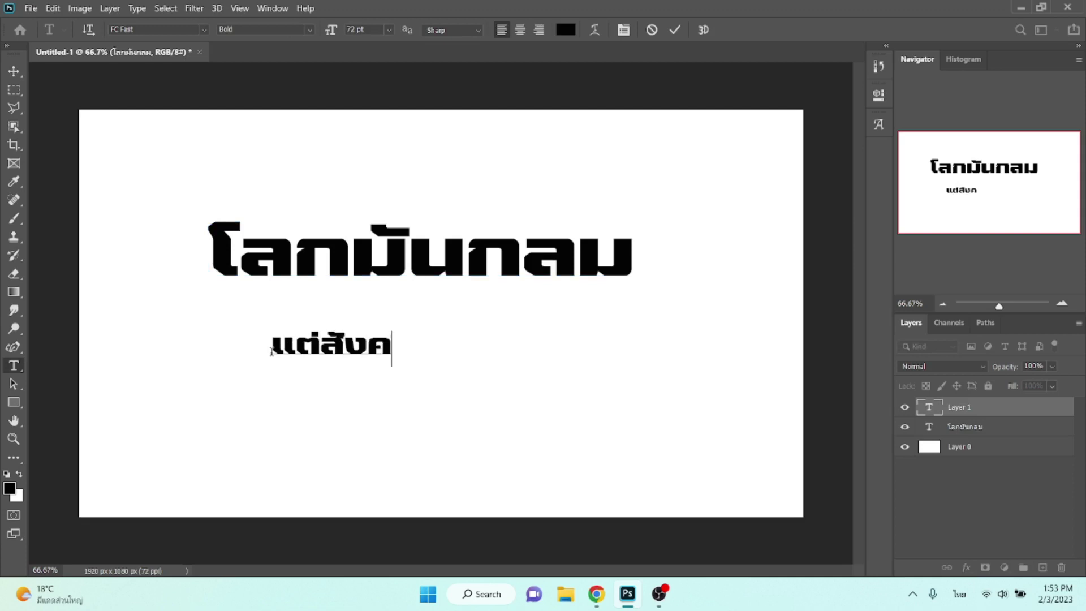
pyautogui.write('ม')
pyautogui.write('มั')
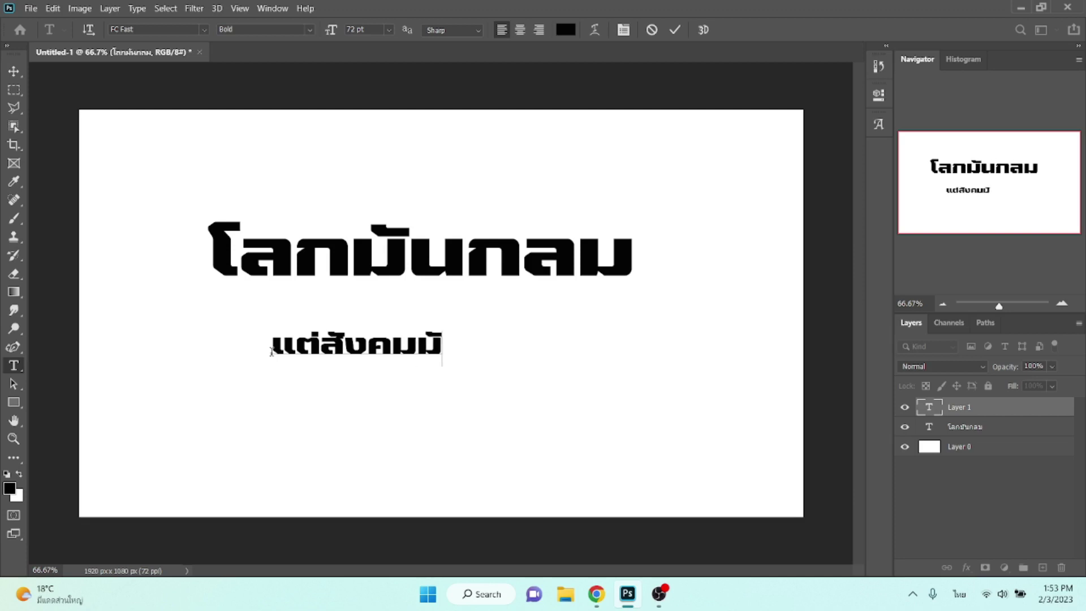
pyautogui.write('น')
pyautogui.click(13, 73)
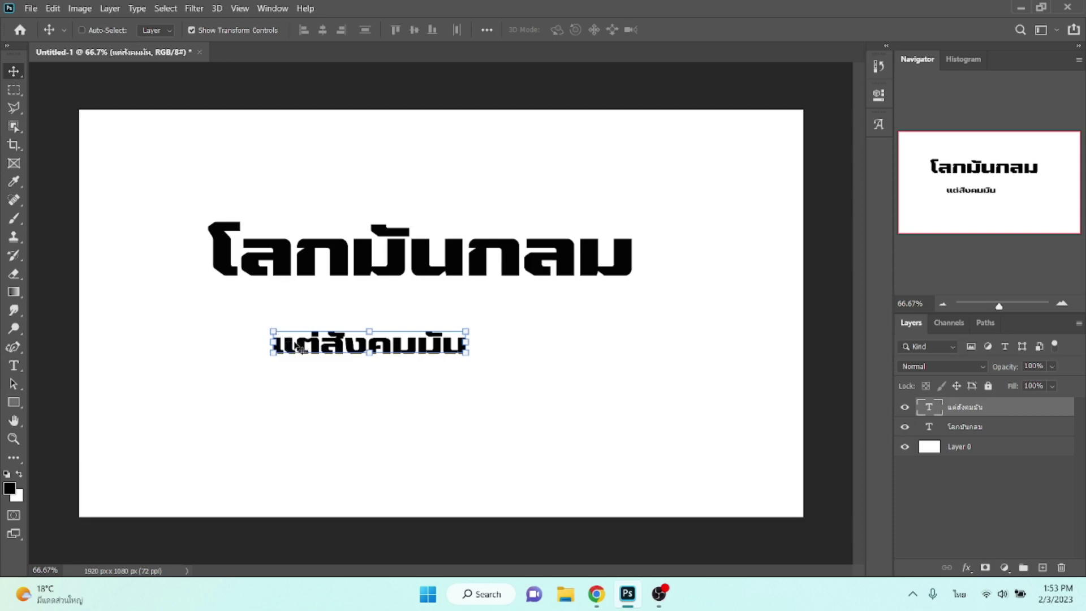
pyautogui.moveTo(301, 346); pyautogui.dragTo(257, 328)
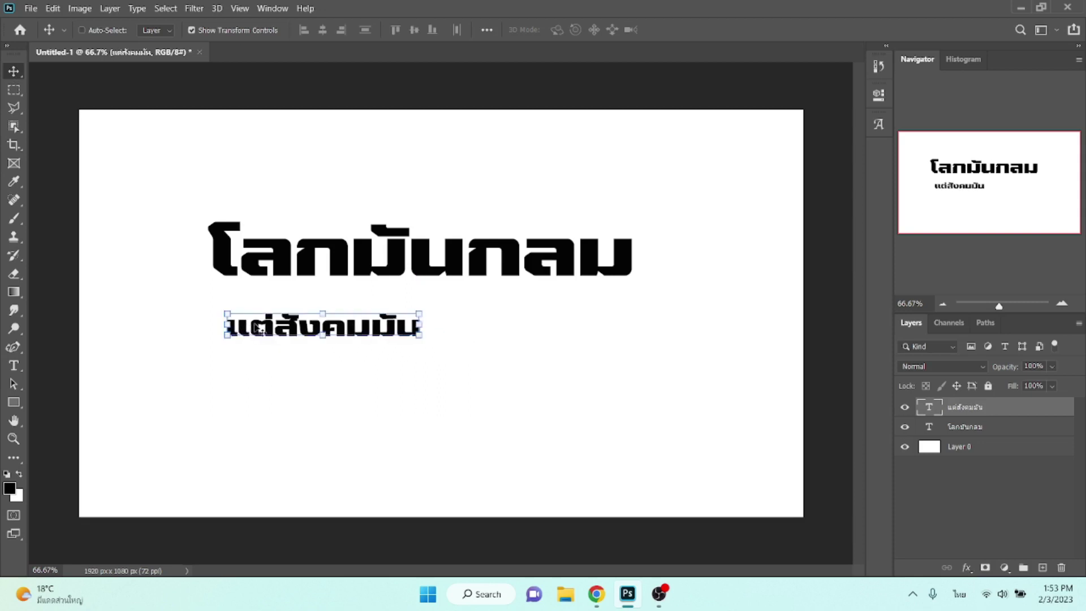
# - Duplicate that text layer, retype the copy as เหลี่ยม, and place it to the right
pyautogui.hotkey('ctrl', 'j')
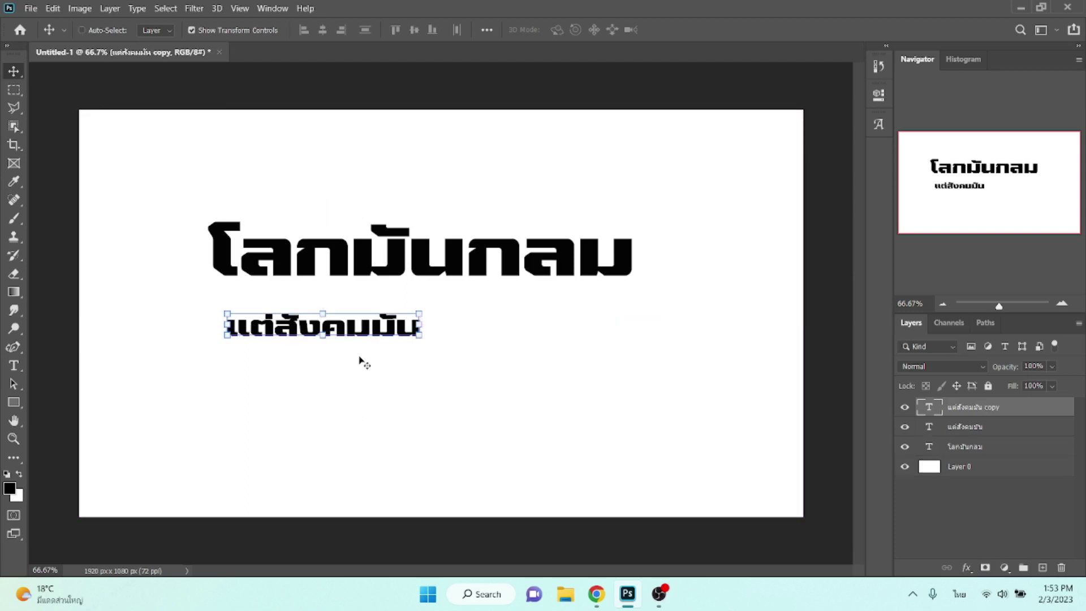
pyautogui.moveTo(357, 337); pyautogui.dragTo(453, 388)
pyautogui.doubleClick(455, 378)
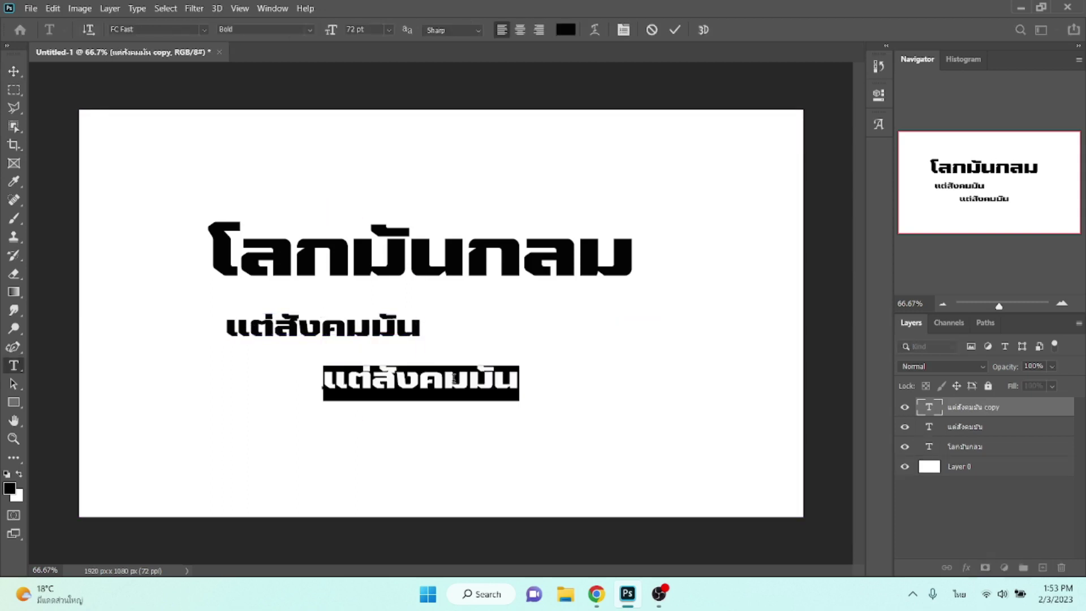
pyautogui.write('เหลี่ย')
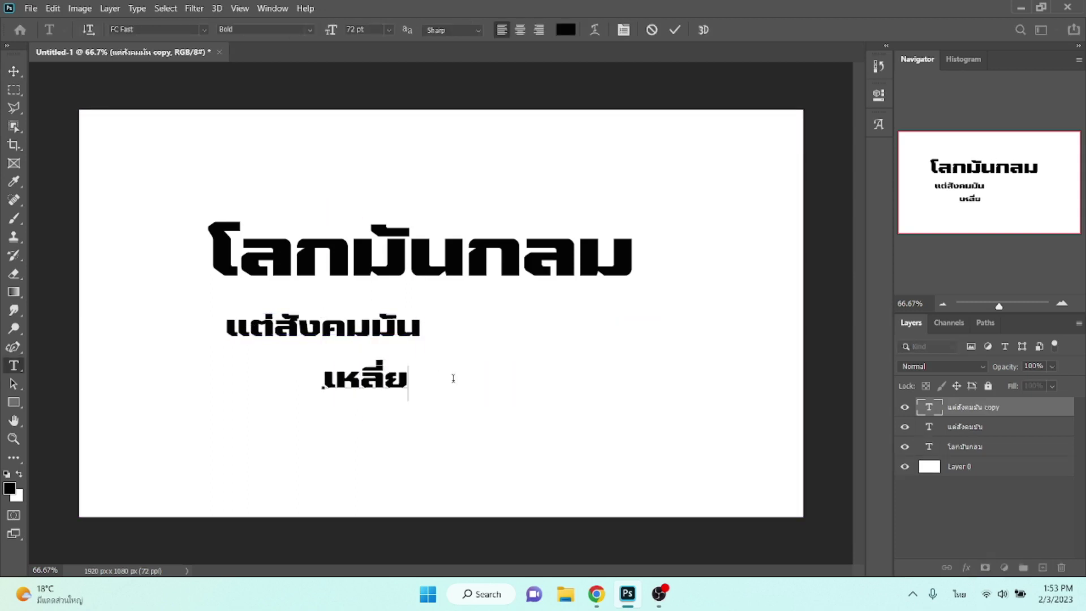
pyautogui.write('ม')
pyautogui.click(19, 70)
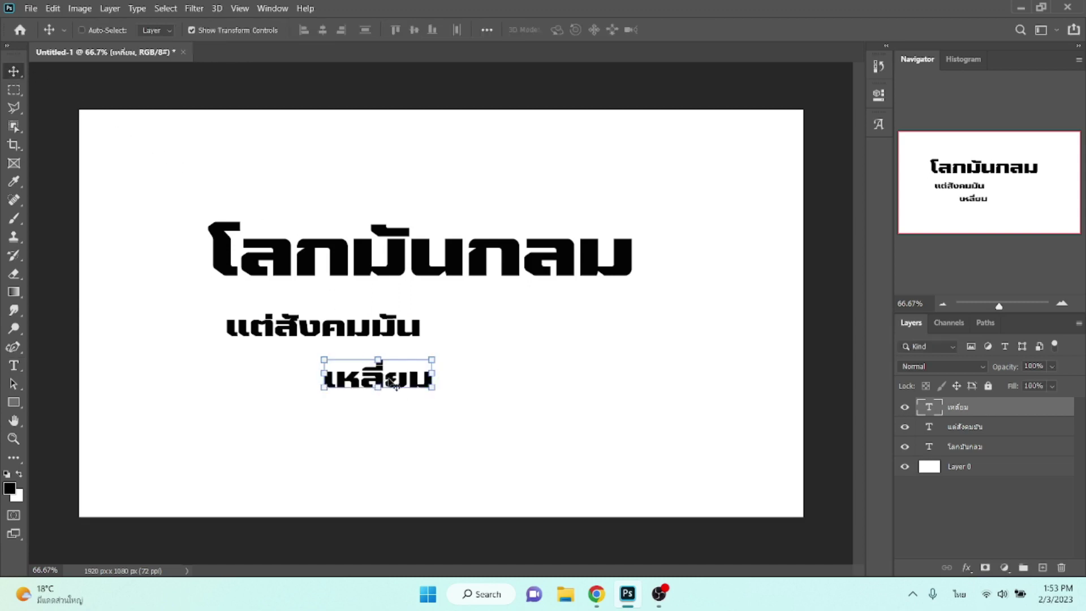
pyautogui.moveTo(386, 380); pyautogui.dragTo(505, 332)
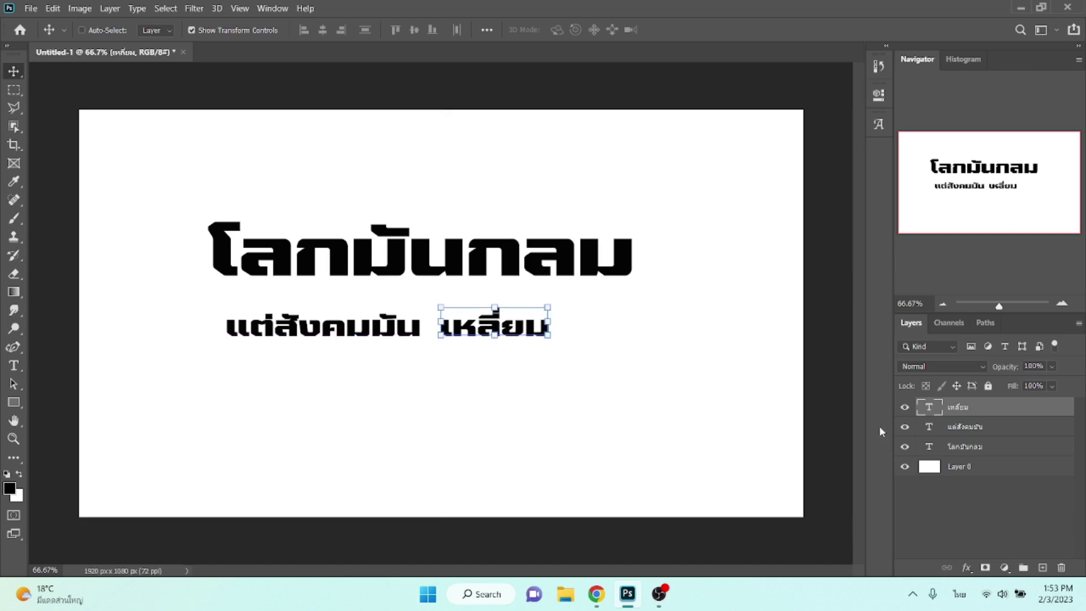
# - Enlarge แต่สังคมมัน and เหลี่ยม together and move them closer to the headline
pyautogui.keyDown('shift'); pyautogui.click(974, 431); pyautogui.keyUp('shift')
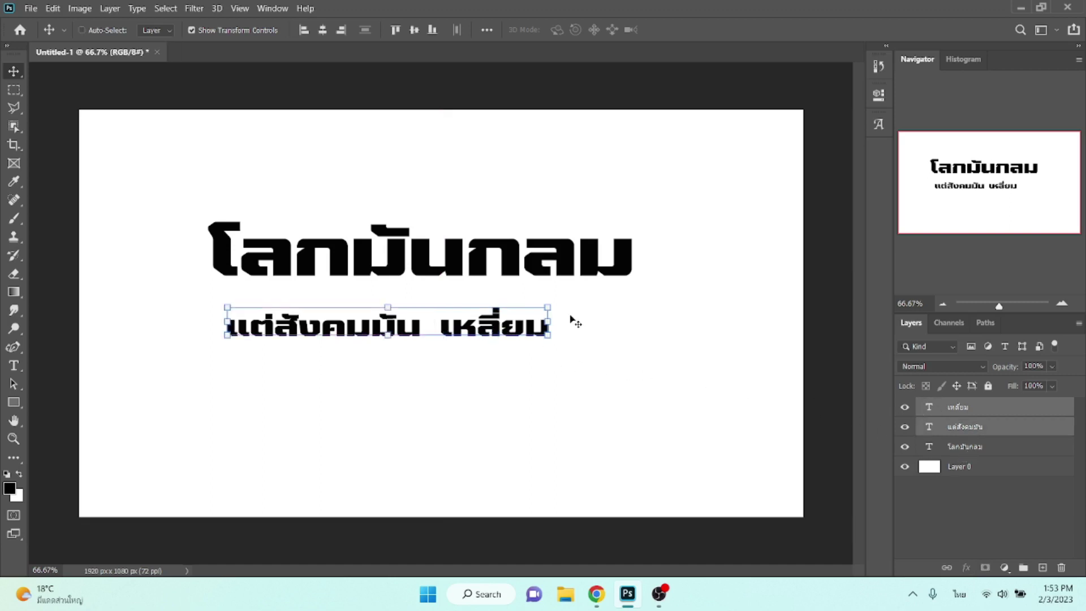
pyautogui.moveTo(547, 307); pyautogui.dragTo(625, 293)
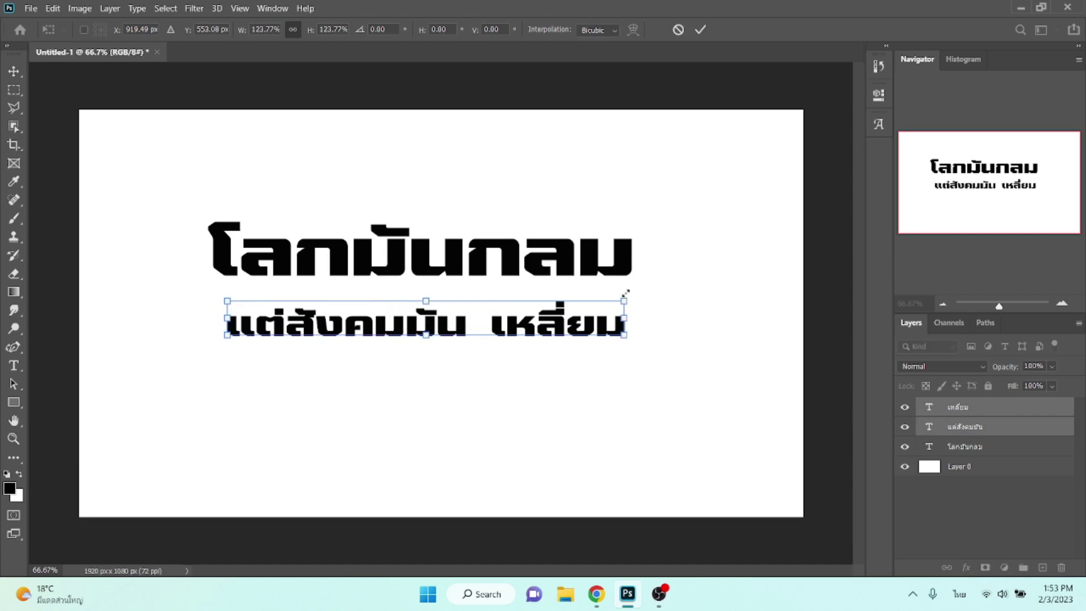
pyautogui.press('Return')
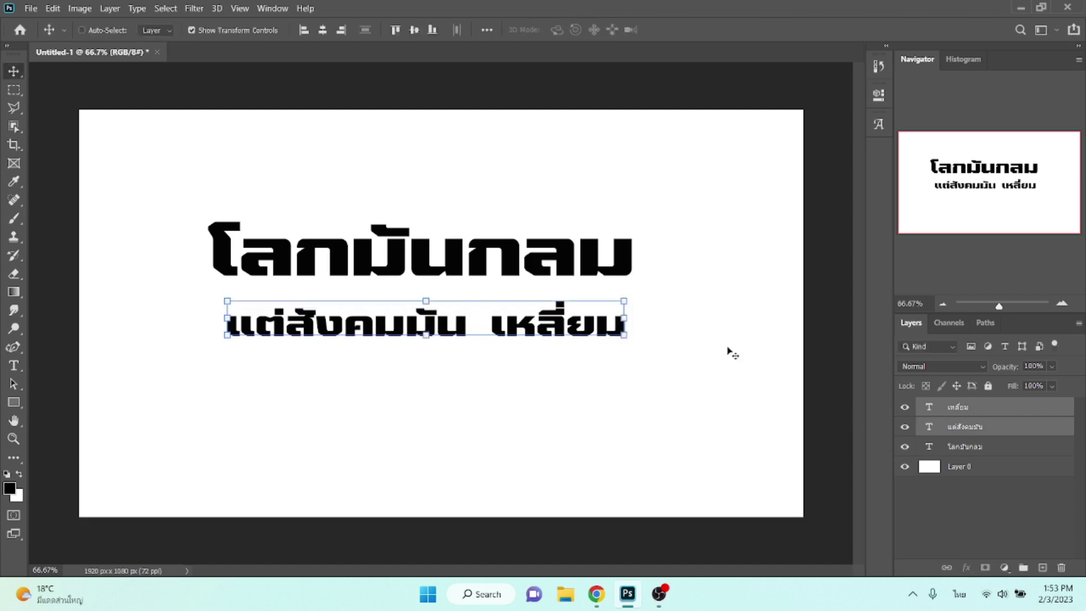
pyautogui.moveTo(406, 323); pyautogui.dragTo(408, 307)
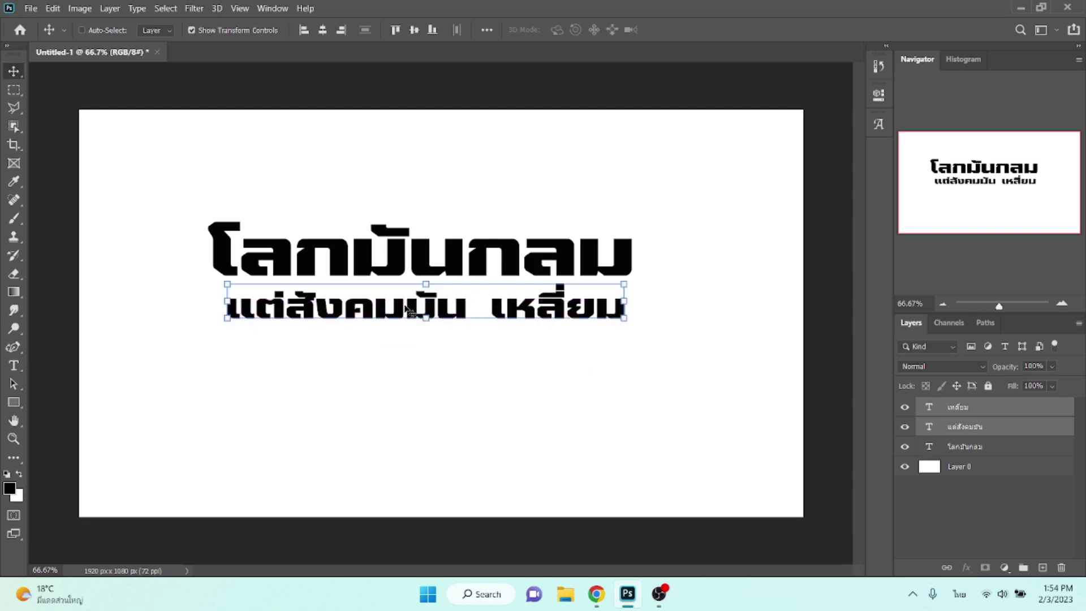
# - Enlarge all three text layers together as one block, then deselect them
pyautogui.click(974, 447)
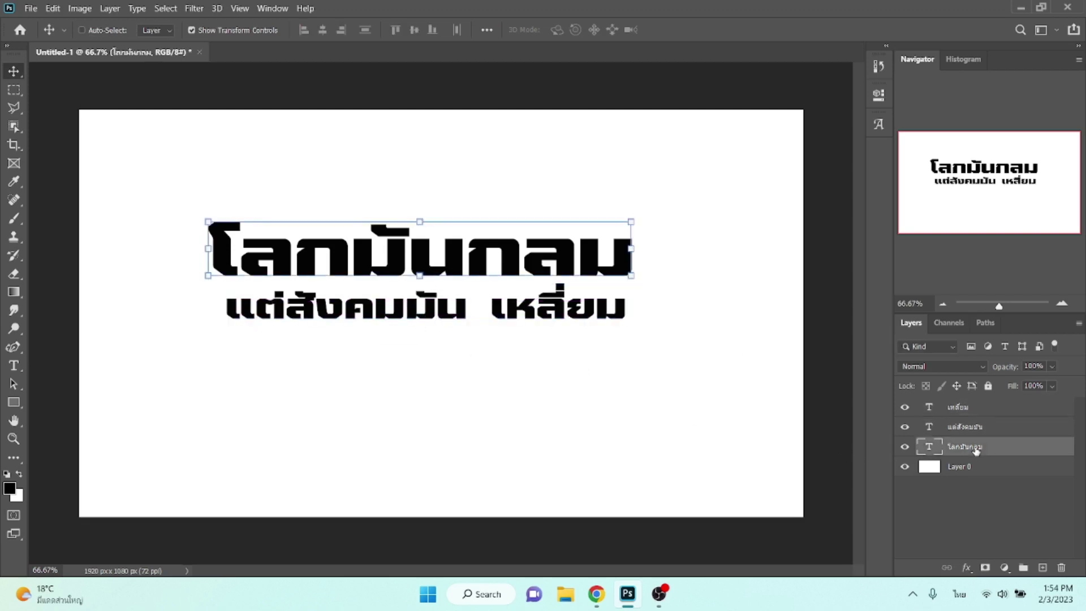
pyautogui.keyDown('shift'); pyautogui.click(984, 409); pyautogui.keyUp('shift')
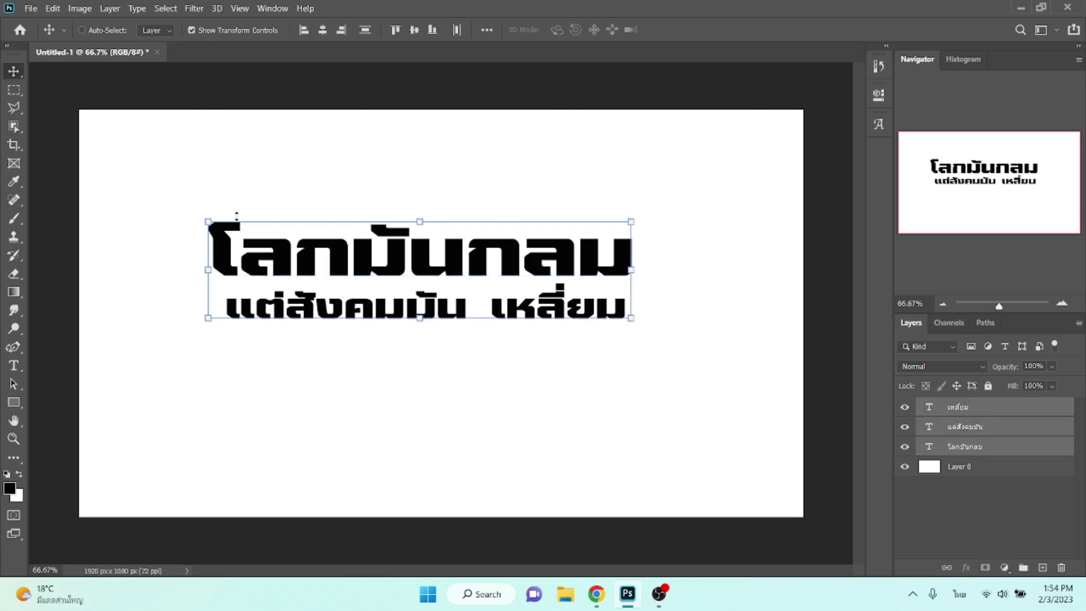
pyautogui.moveTo(207, 314); pyautogui.dragTo(153, 365)
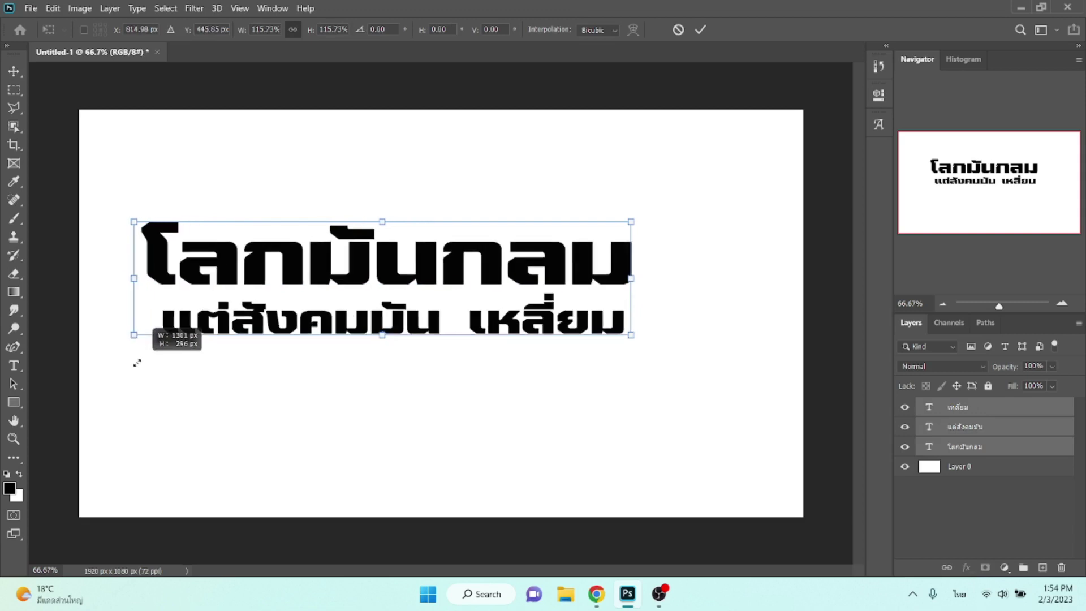
pyautogui.moveTo(154, 365); pyautogui.dragTo(127, 366)
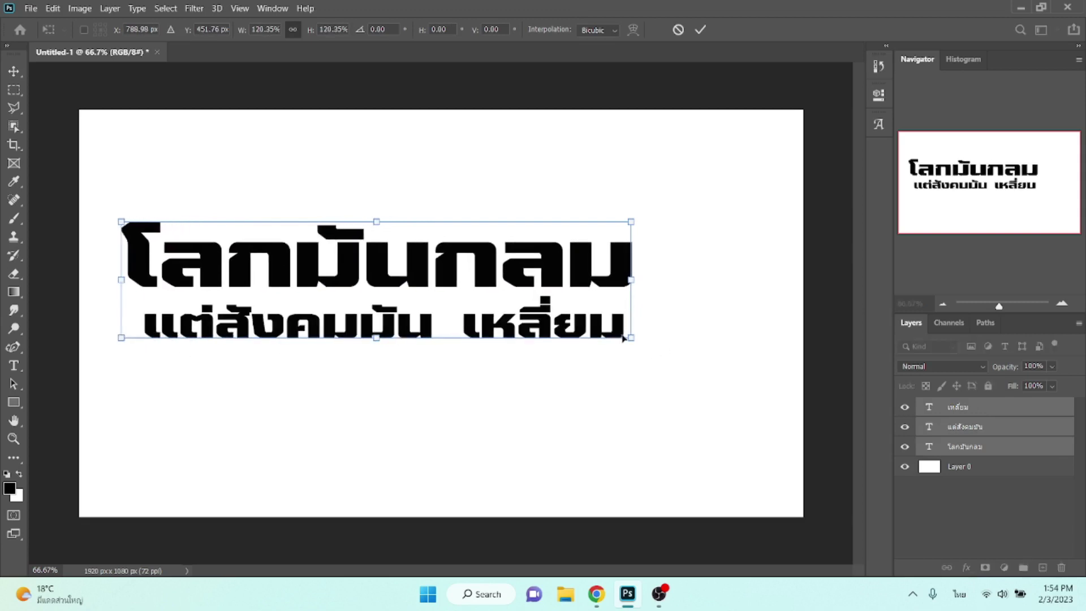
pyautogui.moveTo(632, 338); pyautogui.dragTo(723, 420)
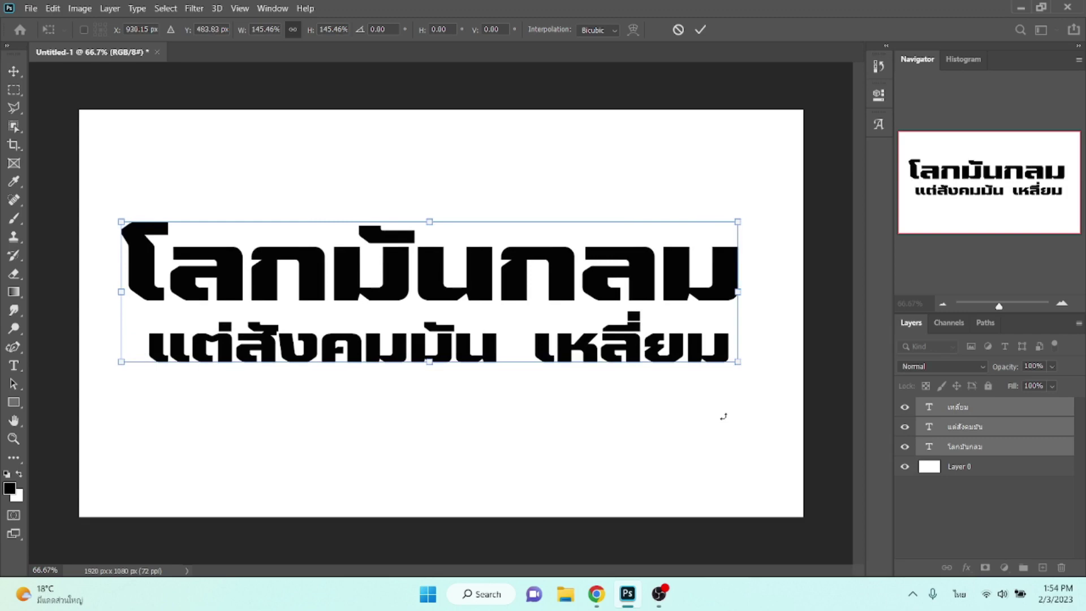
pyautogui.press('Return')
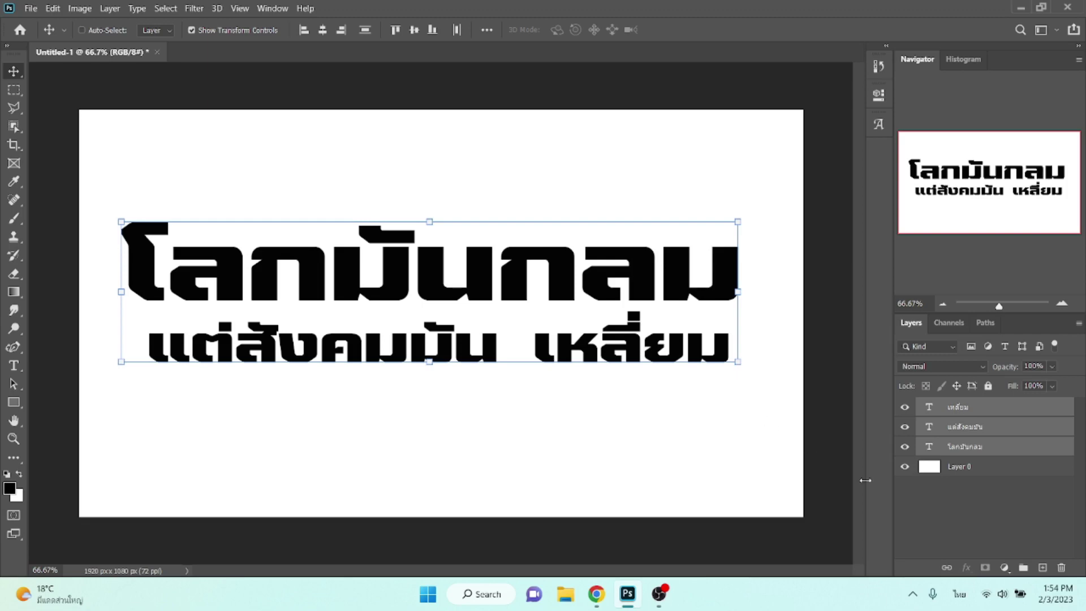
pyautogui.click(960, 526)
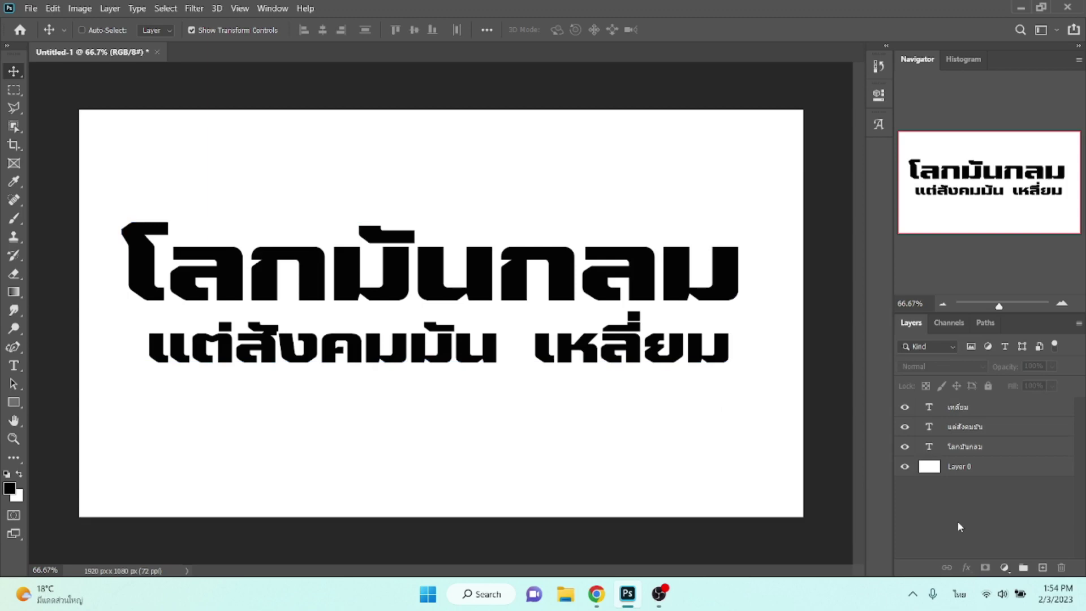
# - Give the โลกมันกลม layer a 10 px black outer stroke
pyautogui.click(964, 448)
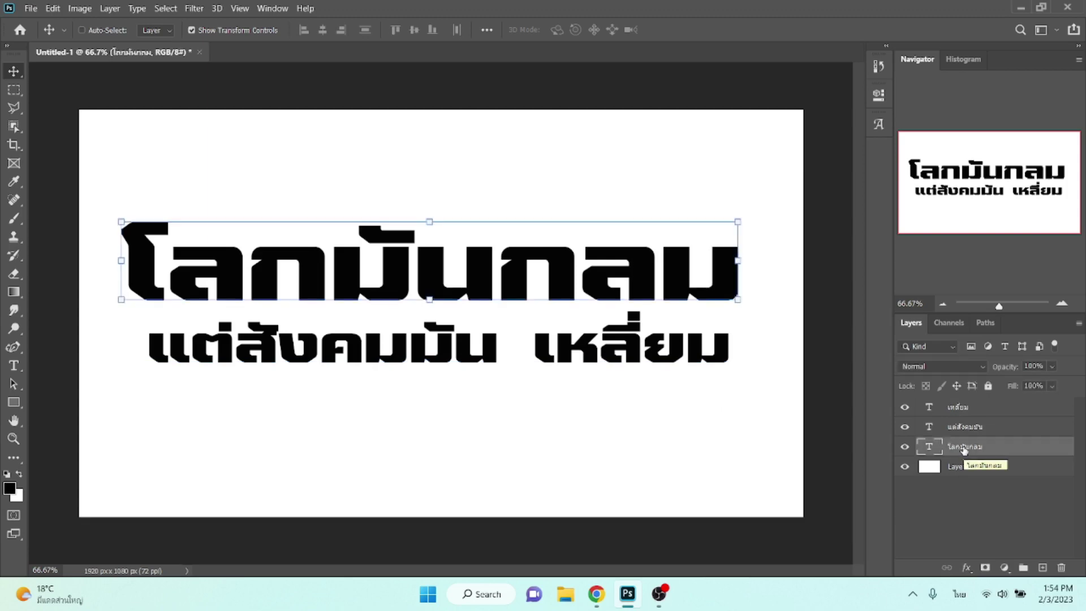
pyautogui.click(964, 568)
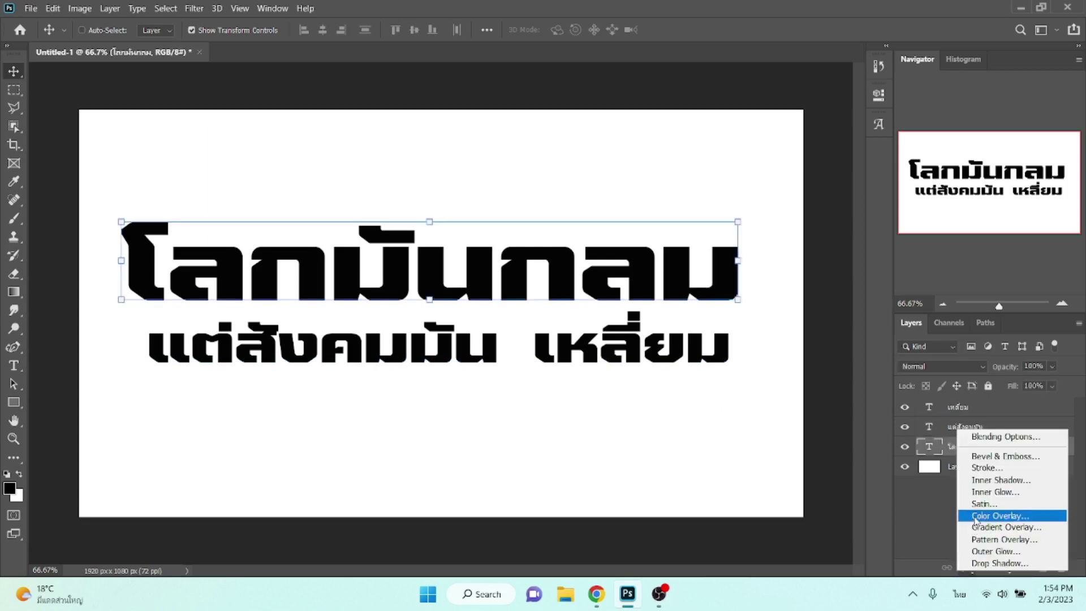
pyautogui.click(979, 469)
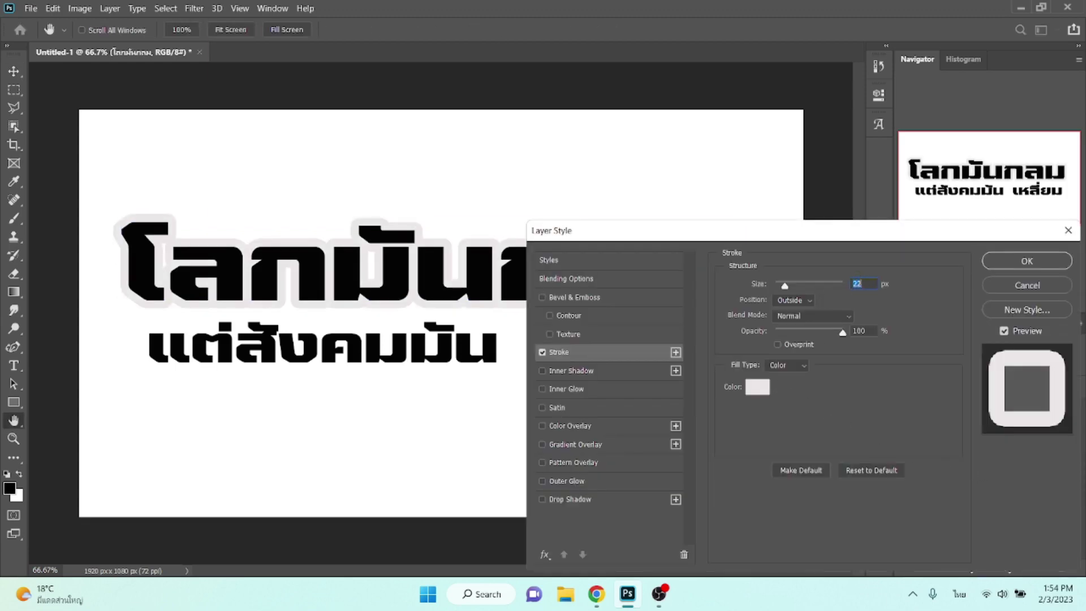
pyautogui.write('10')
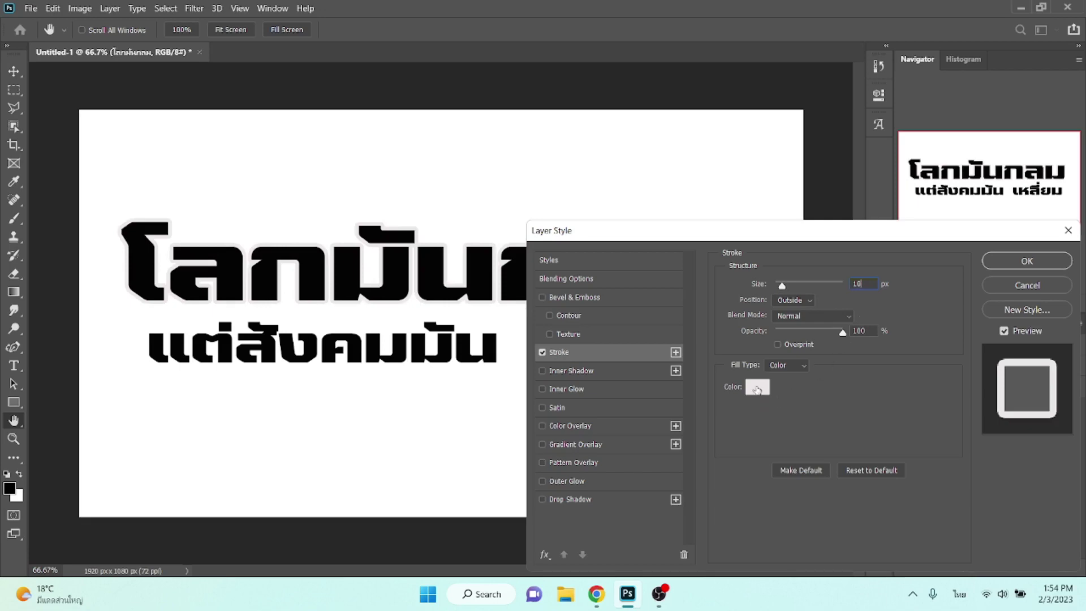
pyautogui.click(756, 388)
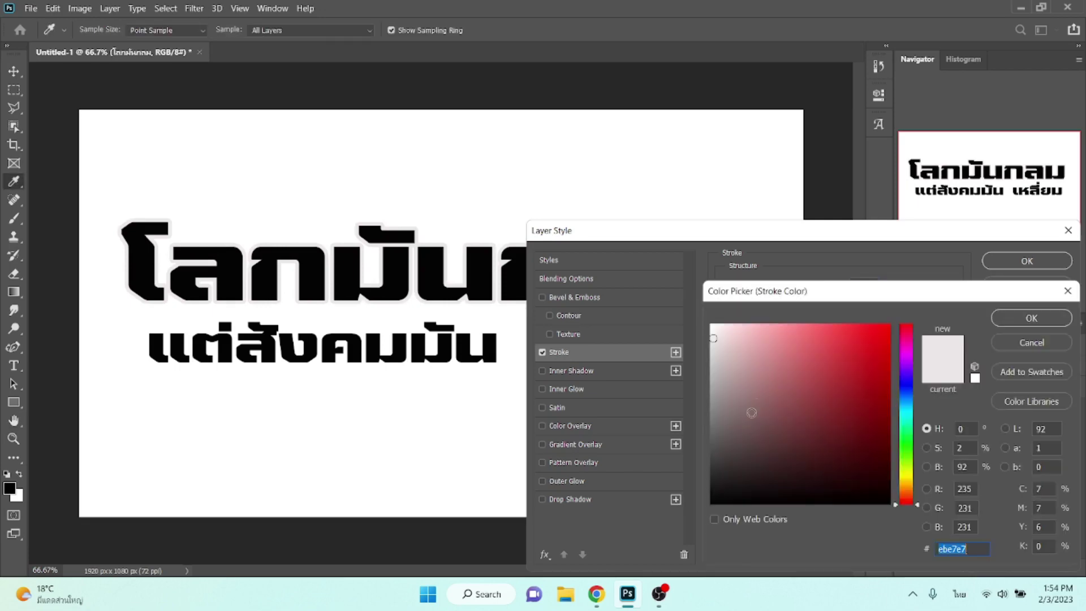
pyautogui.click(711, 503)
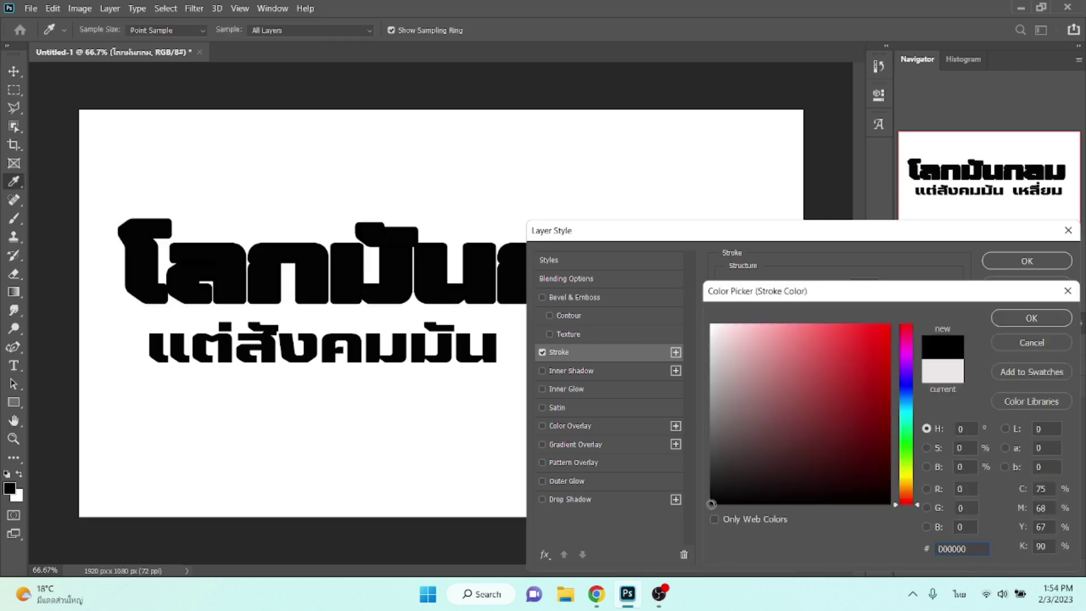
pyautogui.press('Return')
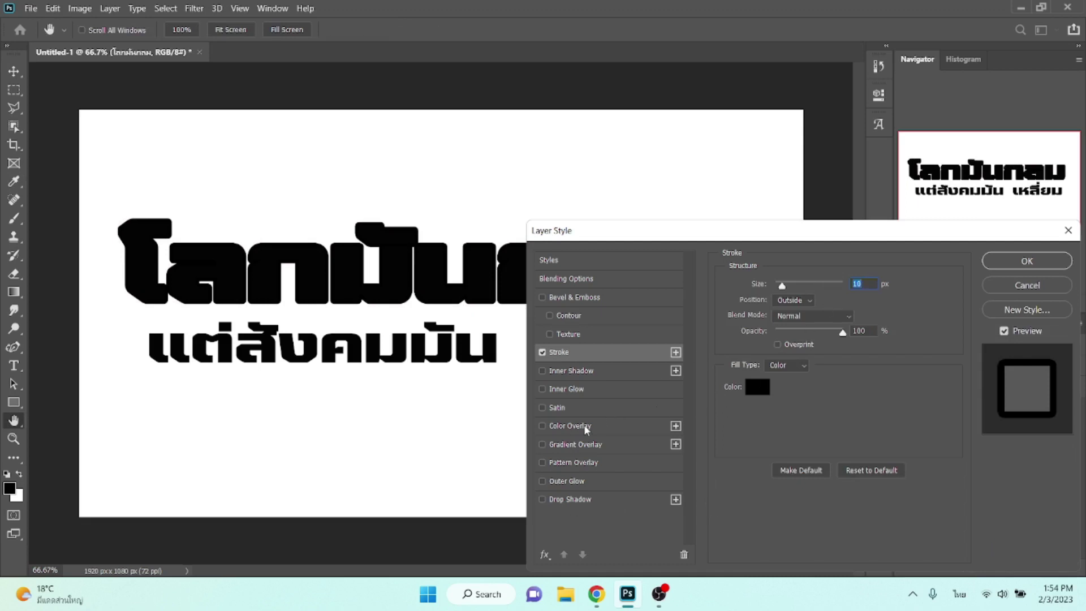
# - Add a red #fc0303 Color Overlay to the headline
pyautogui.click(586, 430)
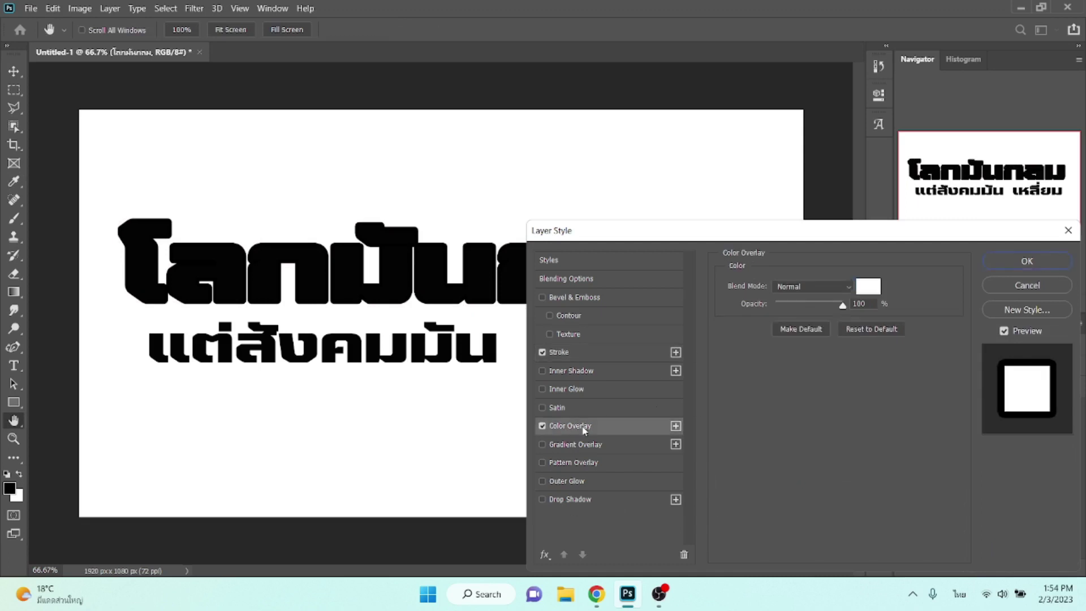
pyautogui.click(869, 288)
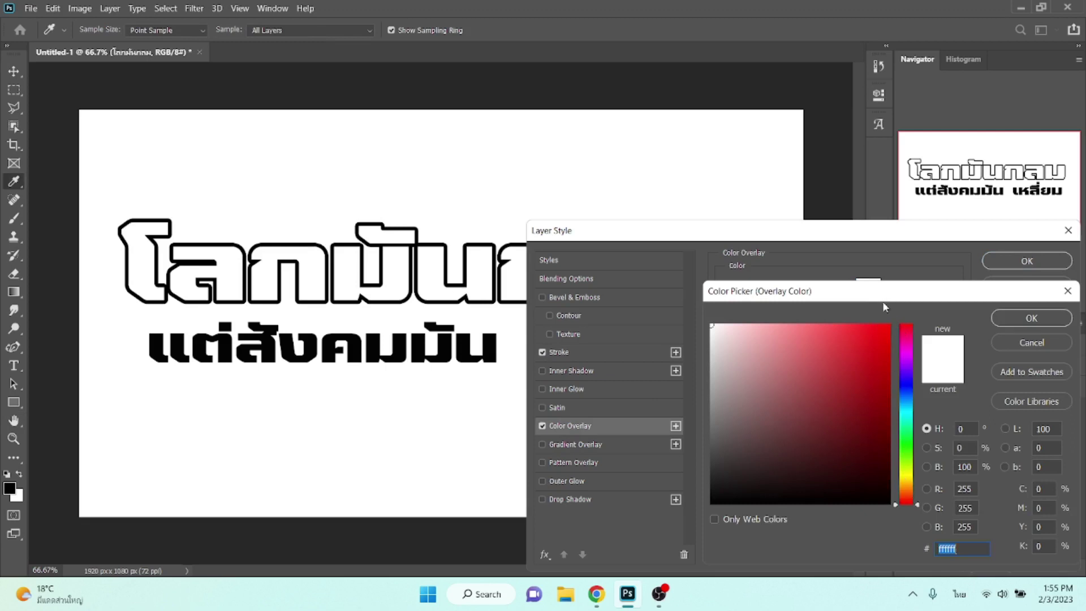
pyautogui.click(889, 322)
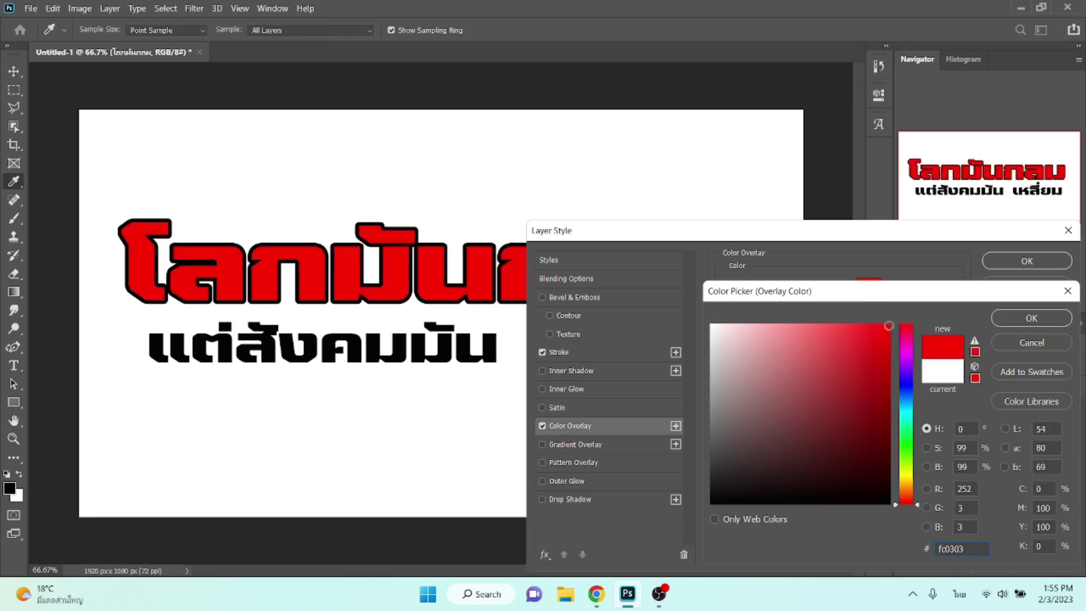
pyautogui.press('Return')
pyautogui.press('Return')
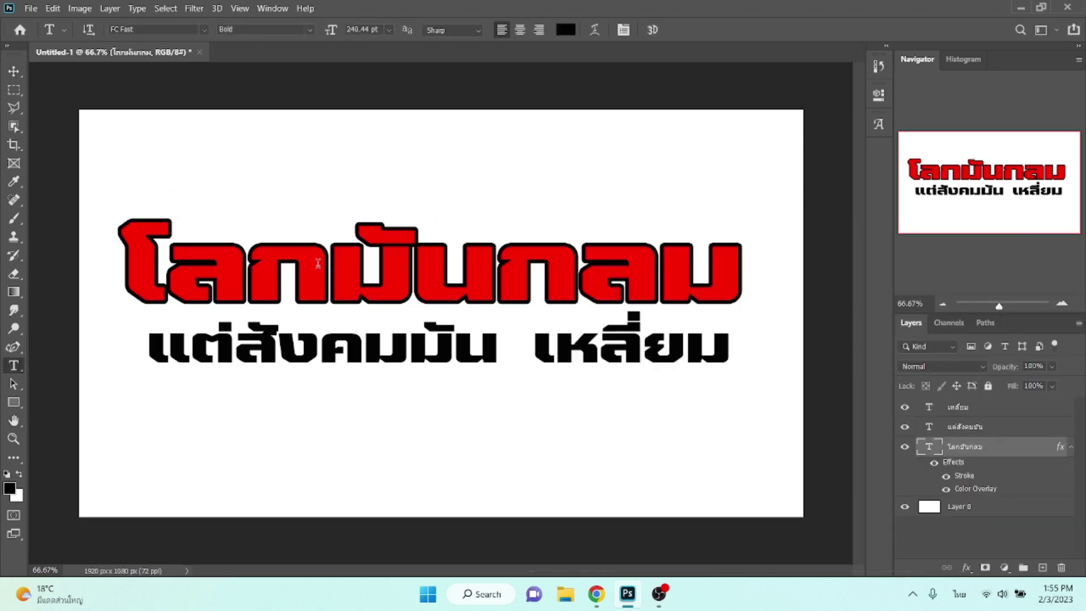
# - Trim the headline to โลก, then duplicate it as the word มัน placed beside it
pyautogui.moveTo(328, 259); pyautogui.dragTo(779, 260)
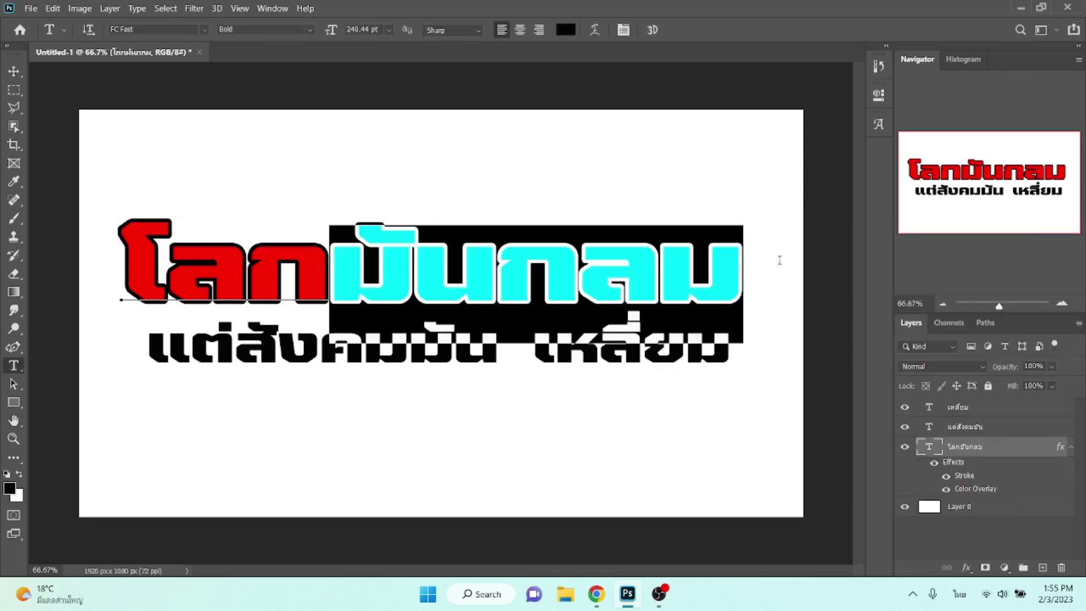
pyautogui.press('BackSpace')
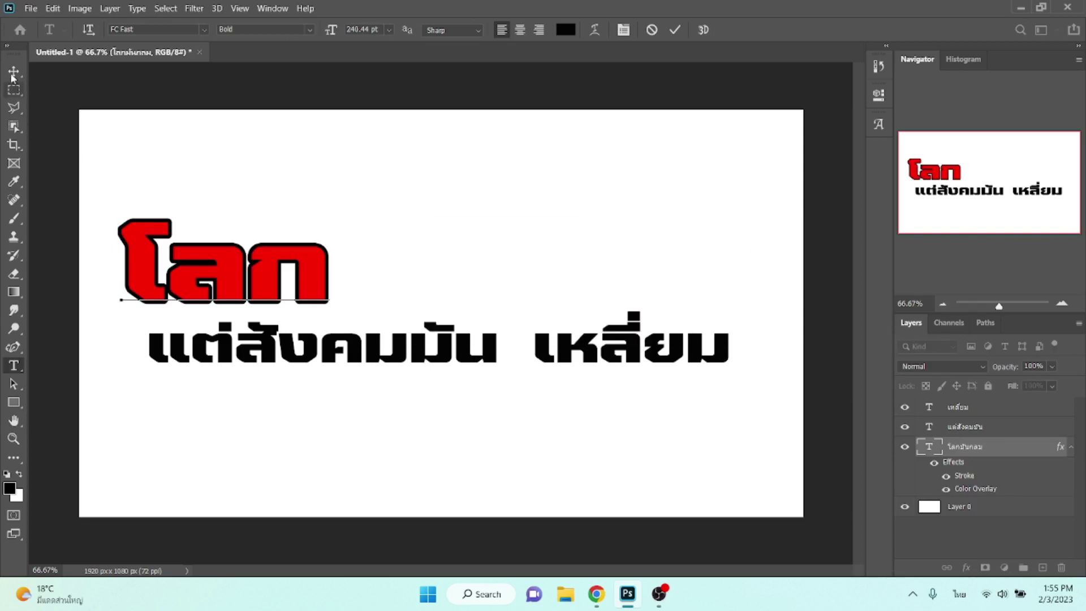
pyautogui.click(14, 70)
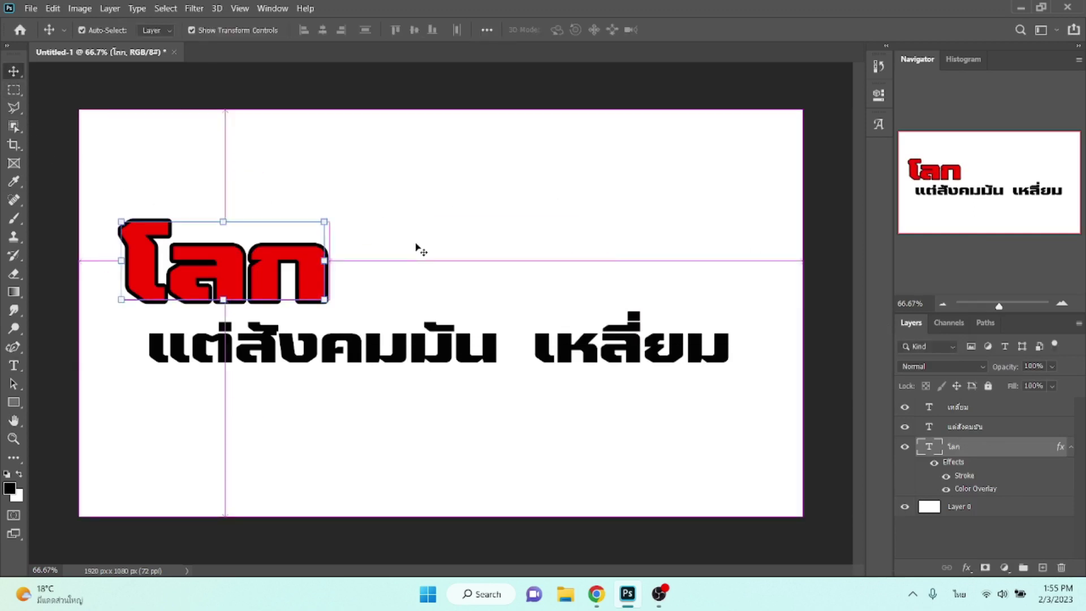
pyautogui.hotkey('ctrl', 'j')
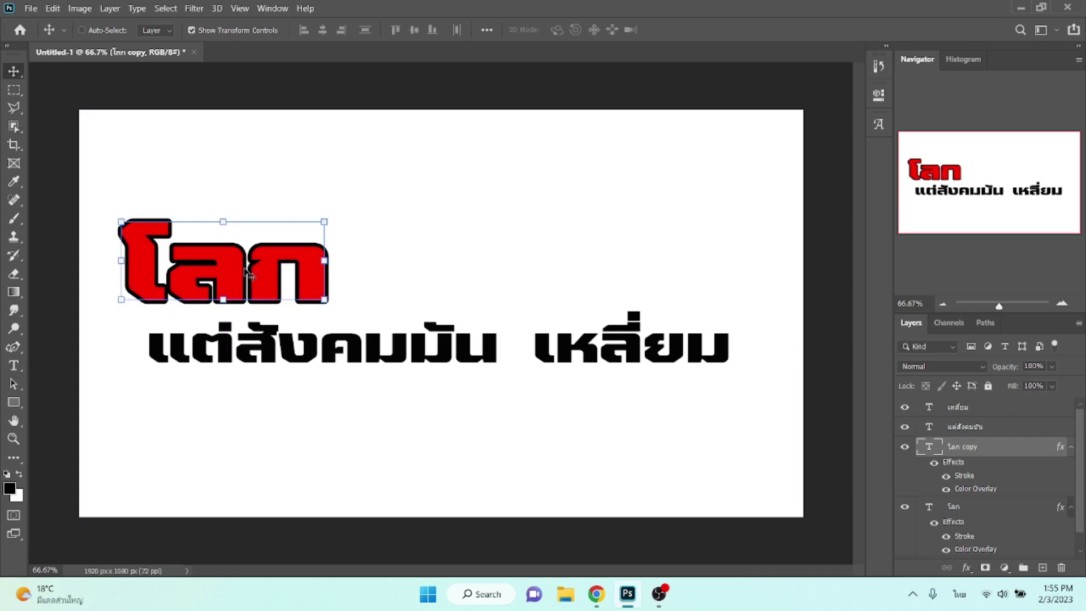
pyautogui.doubleClick(246, 274)
pyautogui.write('มั')
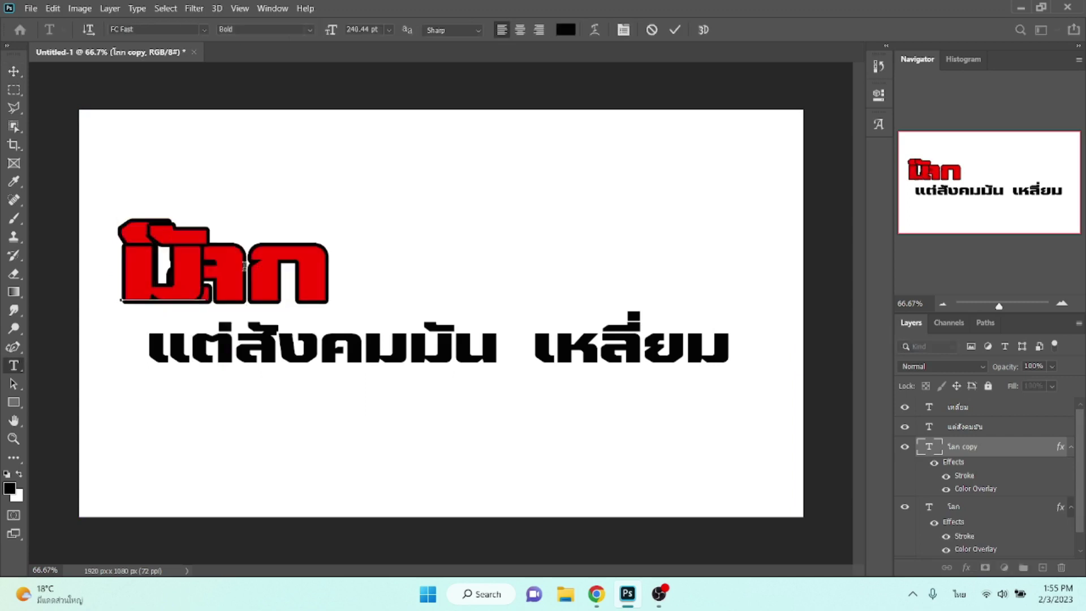
pyautogui.write('น')
pyautogui.click(14, 70)
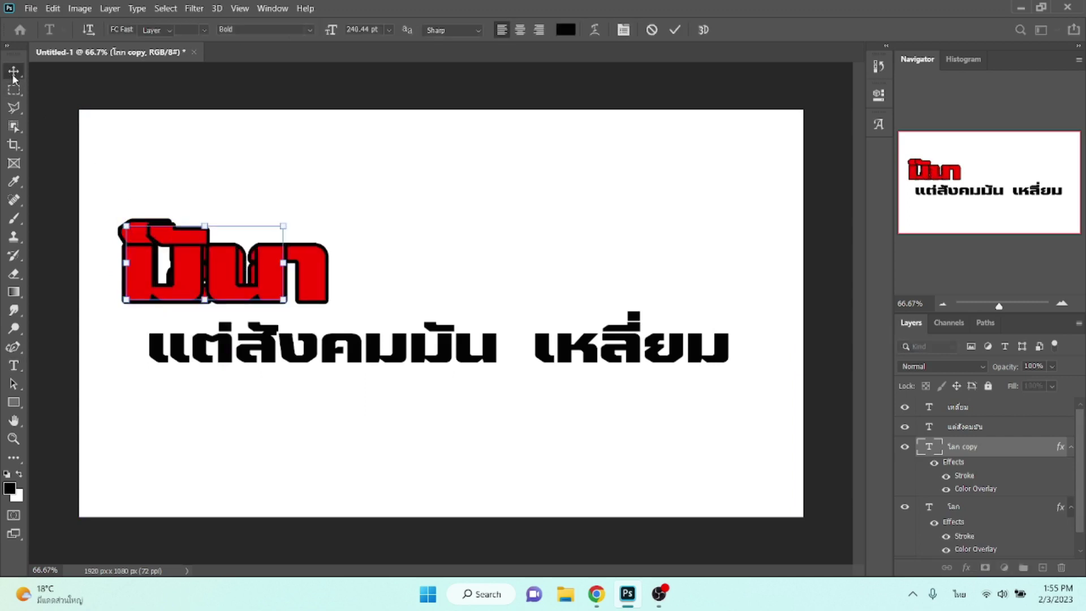
pyautogui.moveTo(180, 269); pyautogui.dragTo(417, 270)
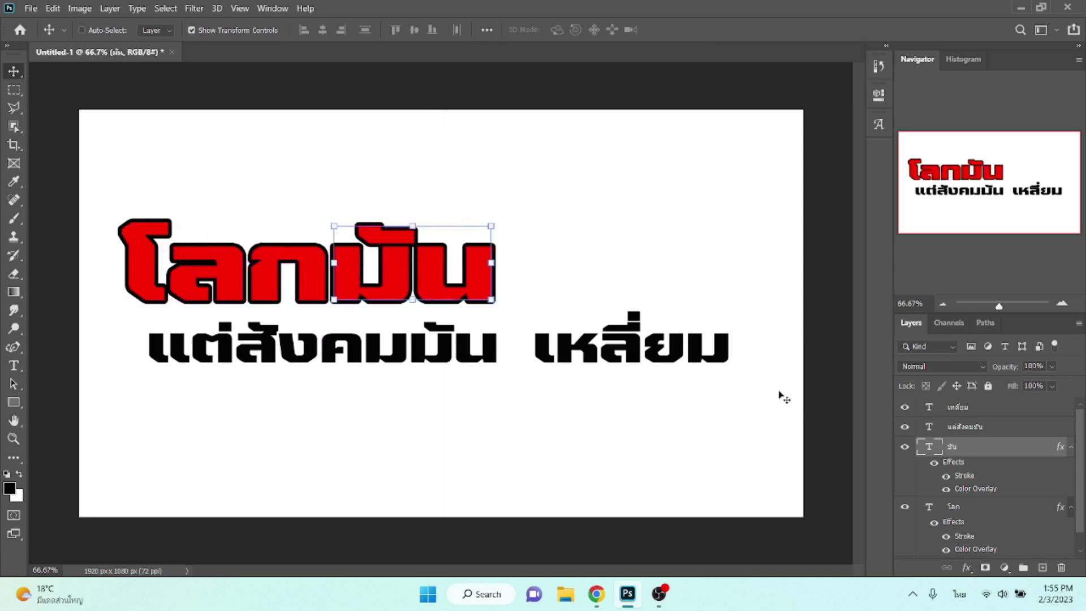
# - Give มัน a yellow-green #95fc03 Color Overlay and duplicate its layer
pyautogui.click(965, 568)
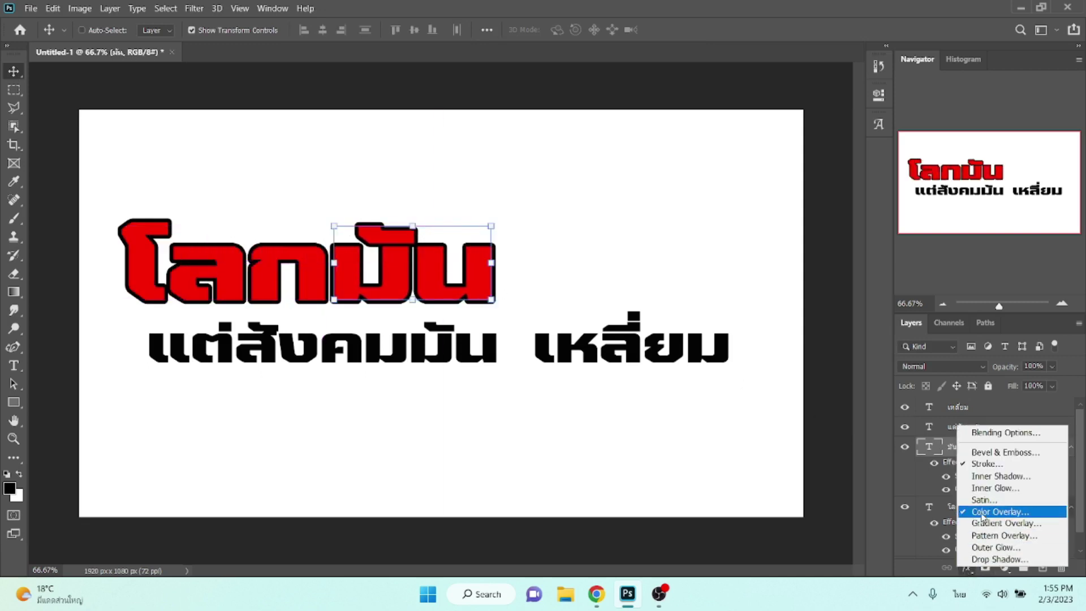
pyautogui.click(1013, 512)
pyautogui.click(868, 290)
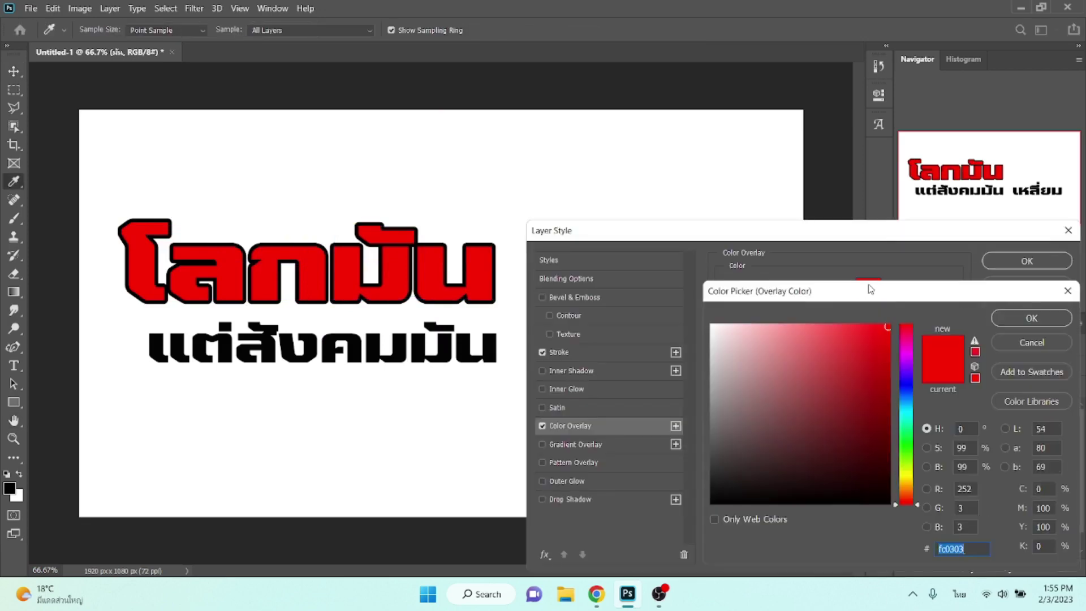
pyautogui.click(908, 454)
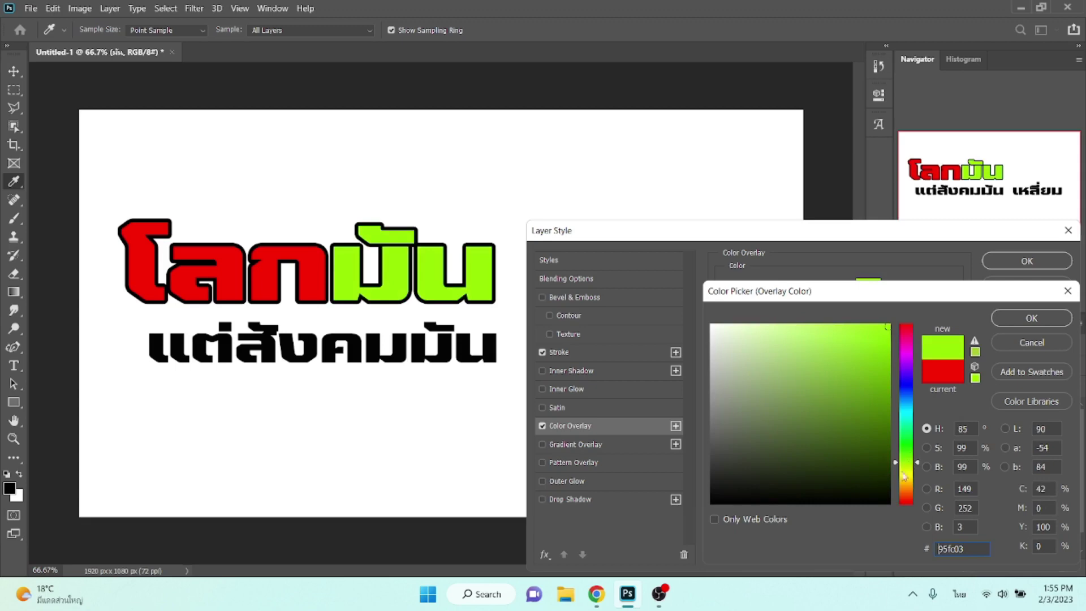
pyautogui.press('Return')
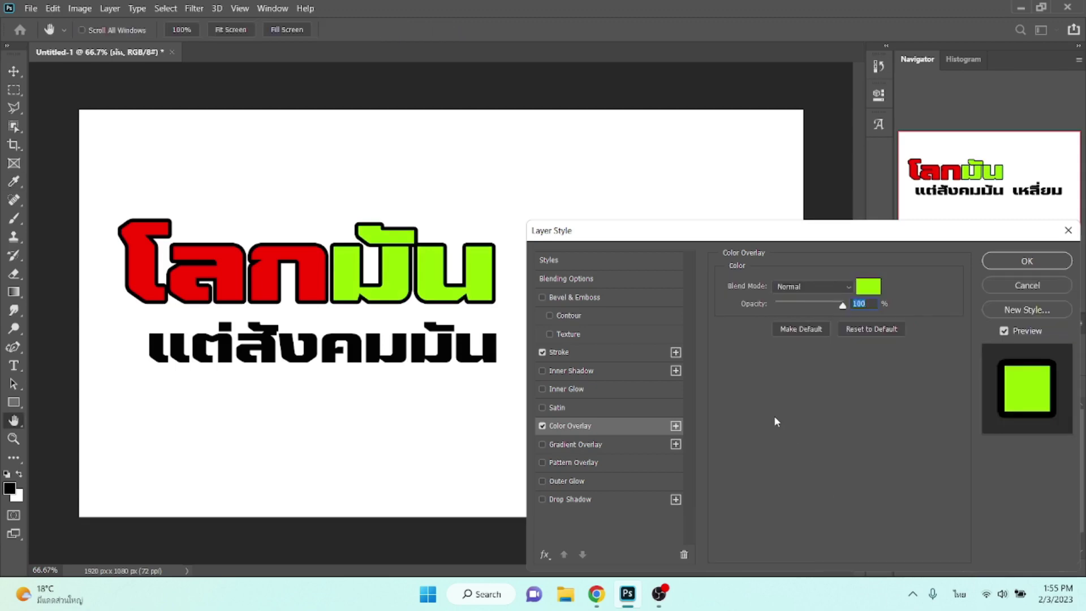
pyautogui.press('Return')
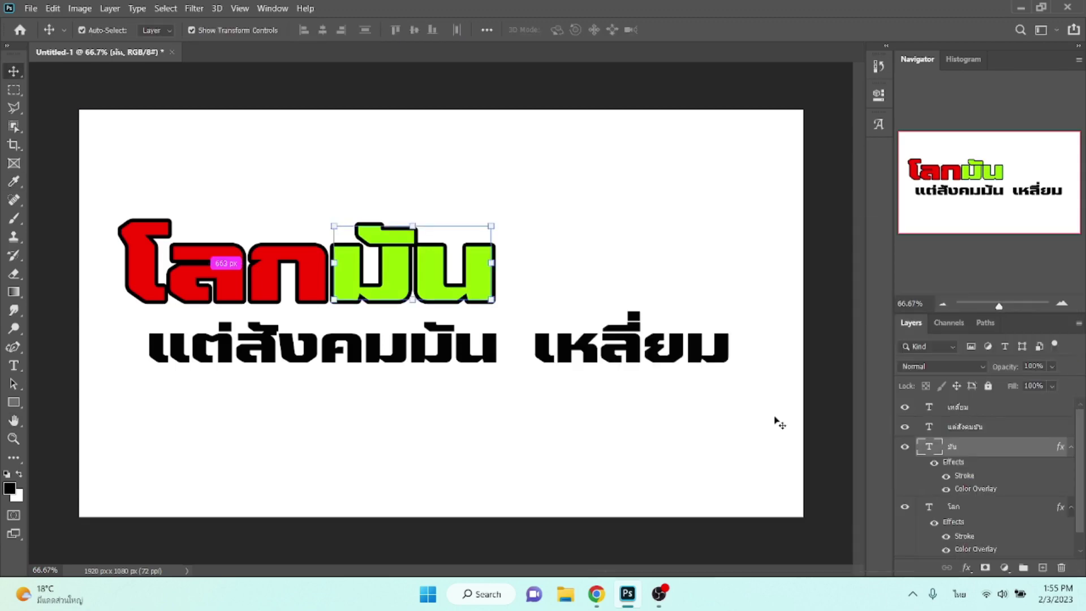
pyautogui.hotkey('ctrl', 'j')
# - Retype the copy as กลม, give it a yellow Color Overlay, and move it right of มัน
pyautogui.doubleClick(417, 272)
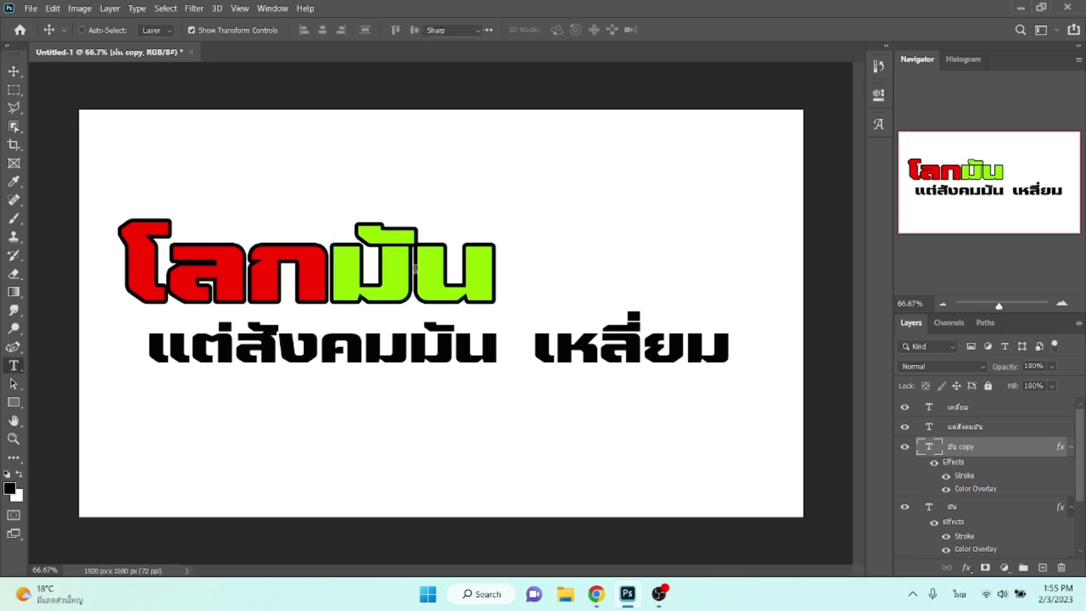
pyautogui.write('กลม')
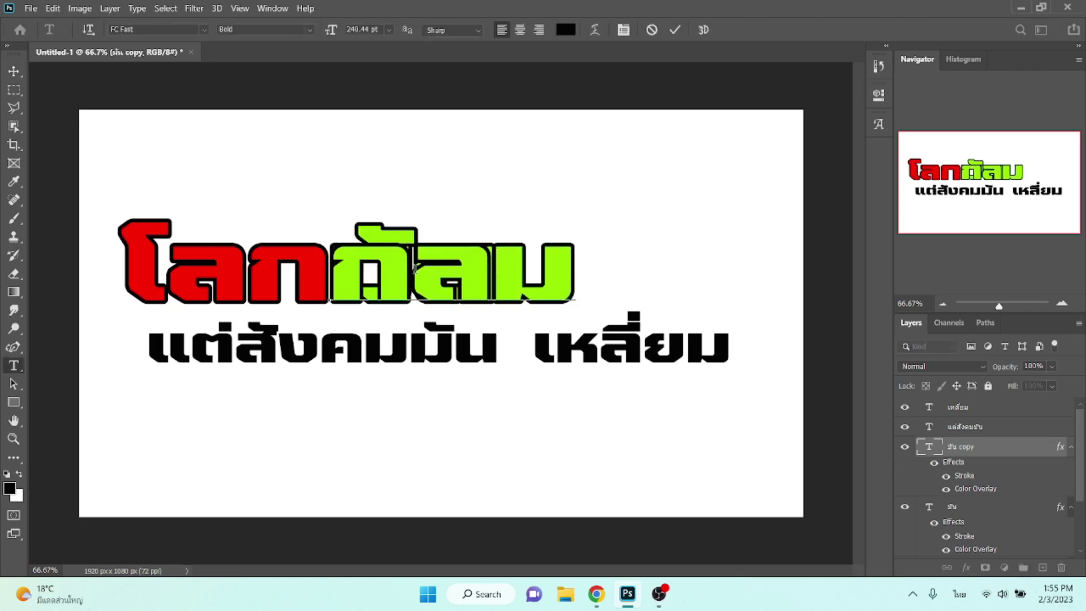
pyautogui.click(13, 70)
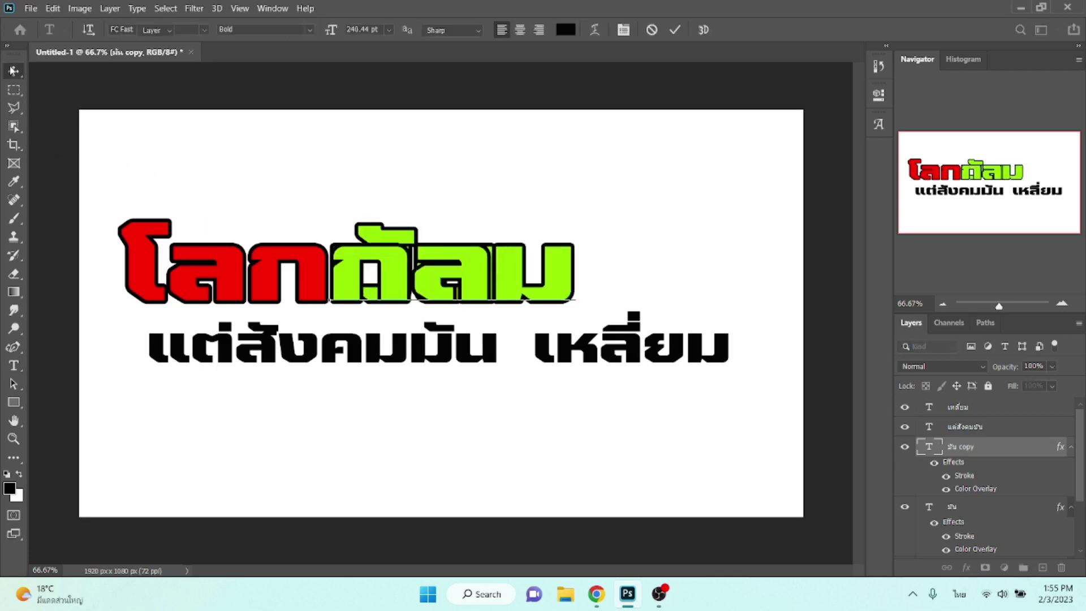
pyautogui.click(967, 568)
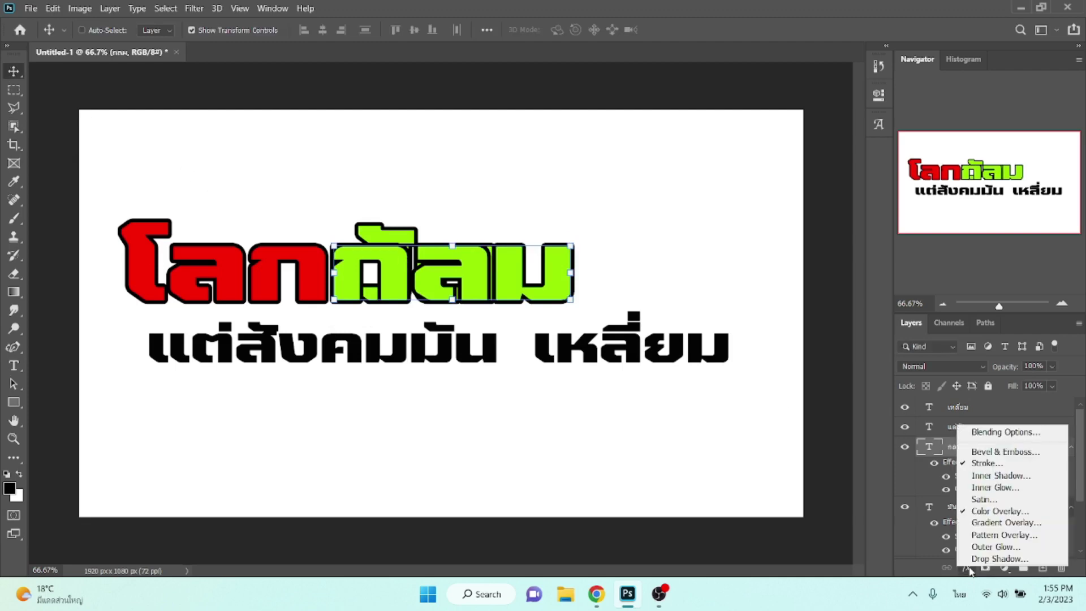
pyautogui.click(995, 513)
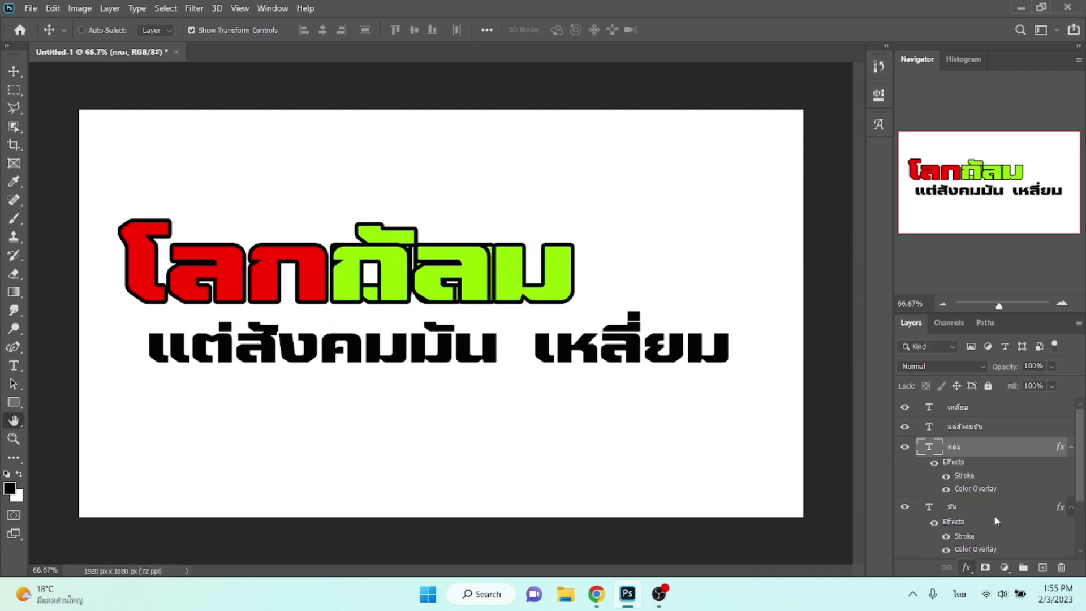
pyautogui.click(871, 288)
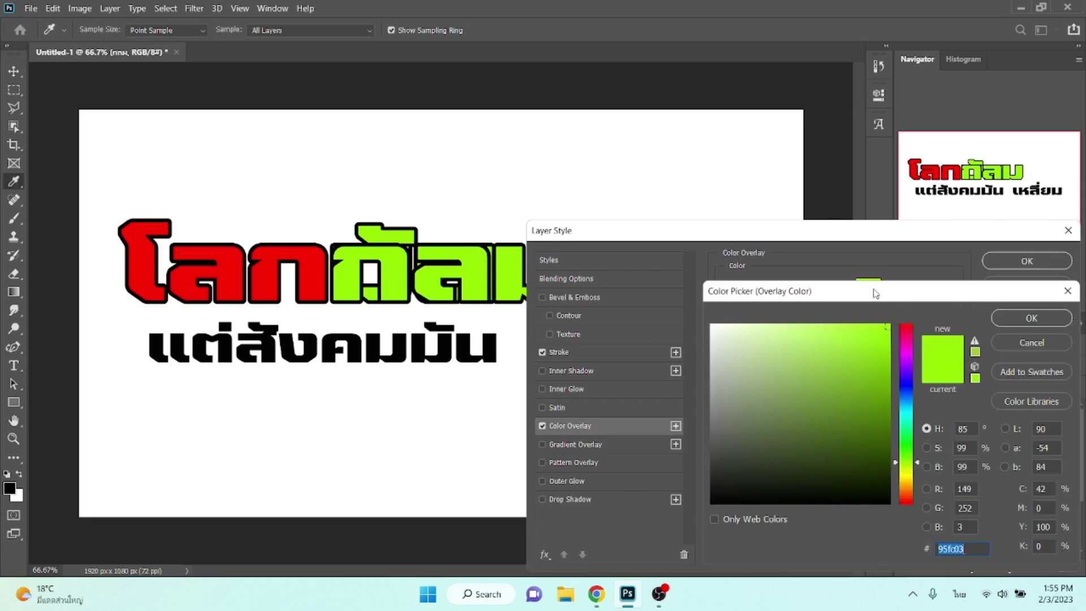
pyautogui.moveTo(905, 479); pyautogui.dragTo(907, 482)
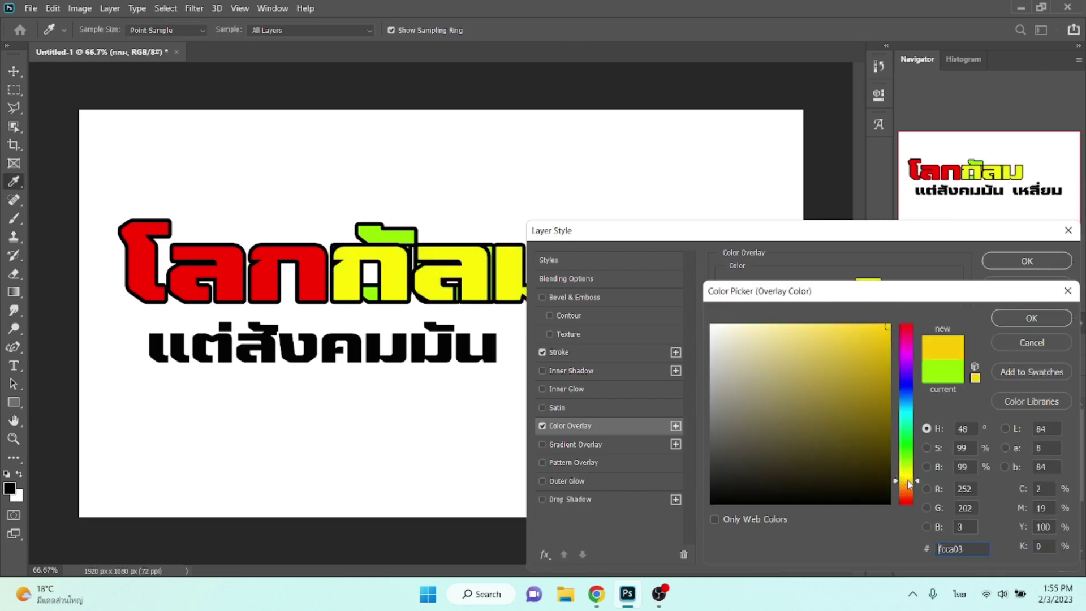
pyautogui.press('Return')
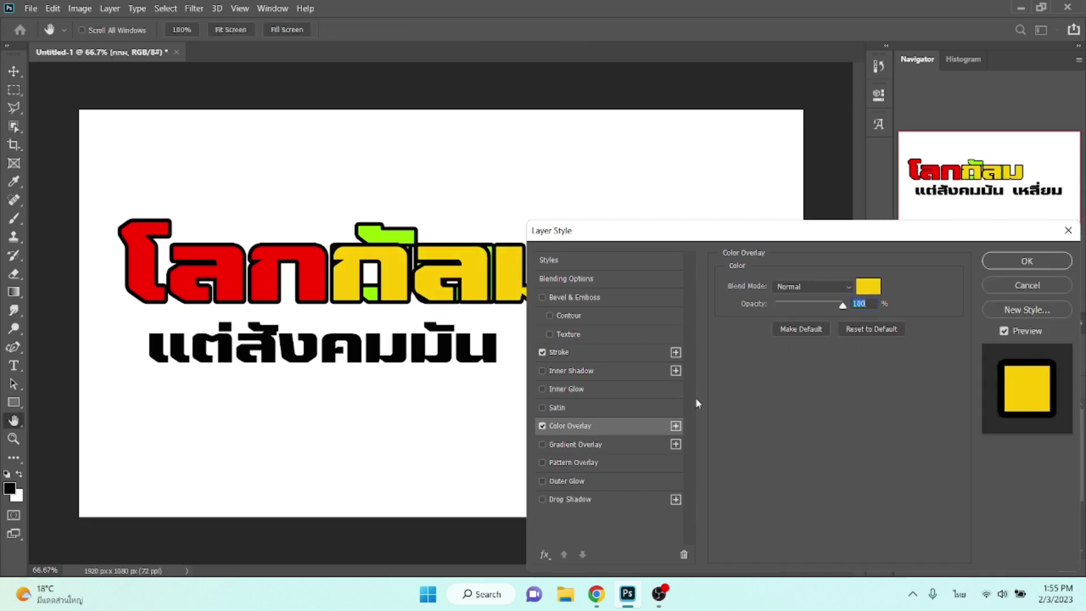
pyautogui.press('Return')
pyautogui.moveTo(388, 271); pyautogui.dragTo(551, 289)
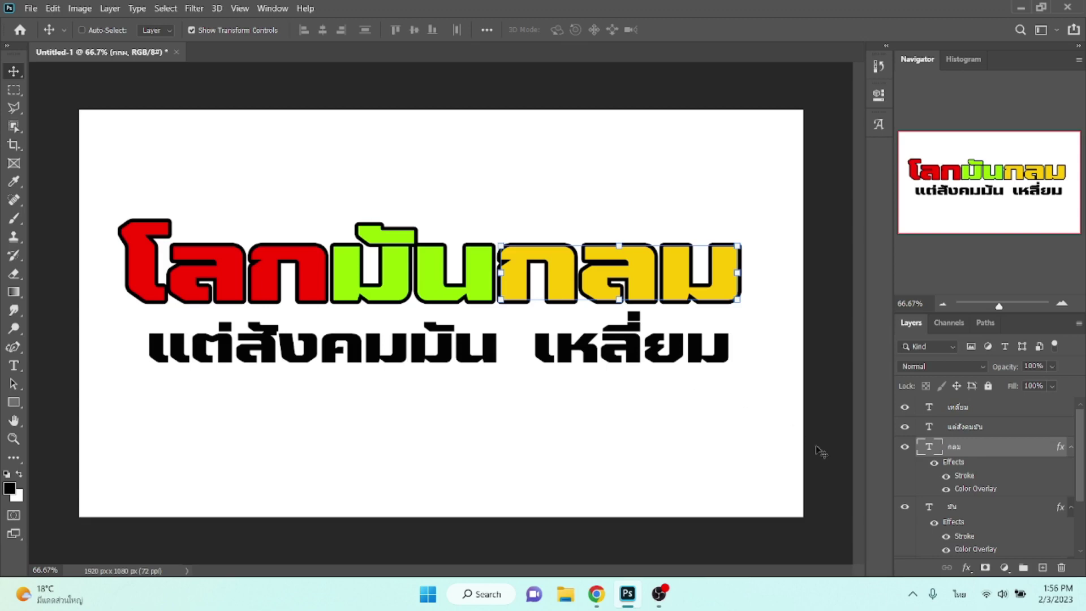
# - Give แต่สังคมมัน a black stroke and a white #ffffff Color Overlay sampled from the canvas
pyautogui.click(973, 428)
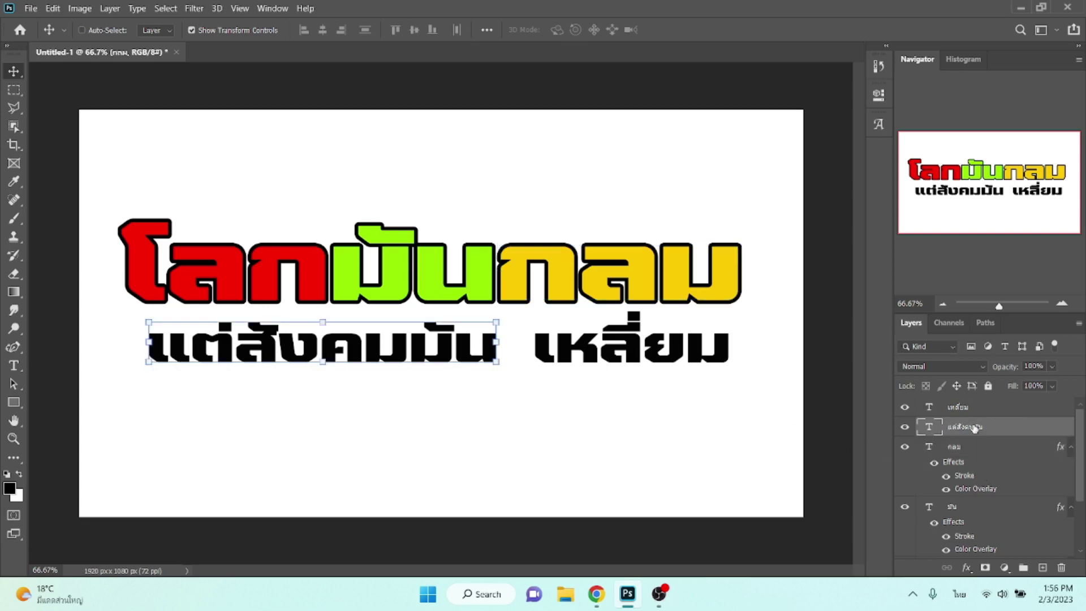
pyautogui.click(966, 568)
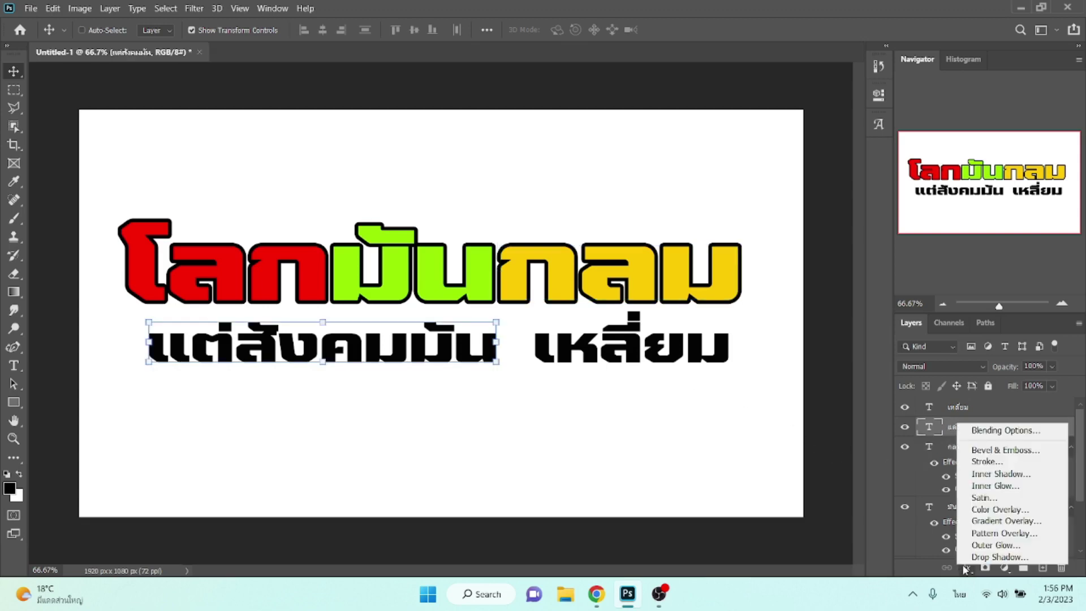
pyautogui.click(979, 463)
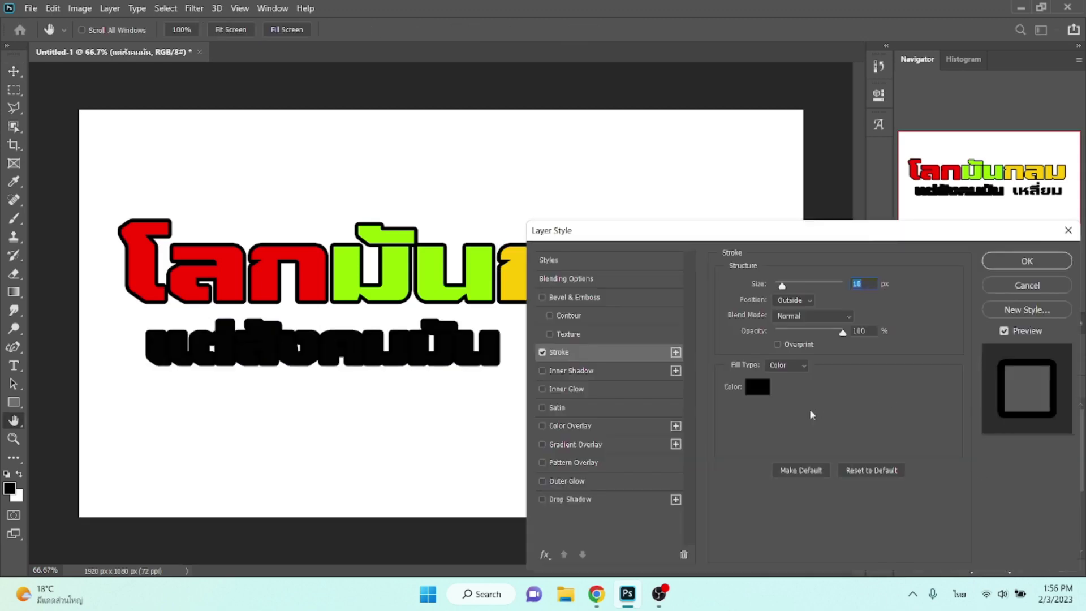
pyautogui.click(620, 425)
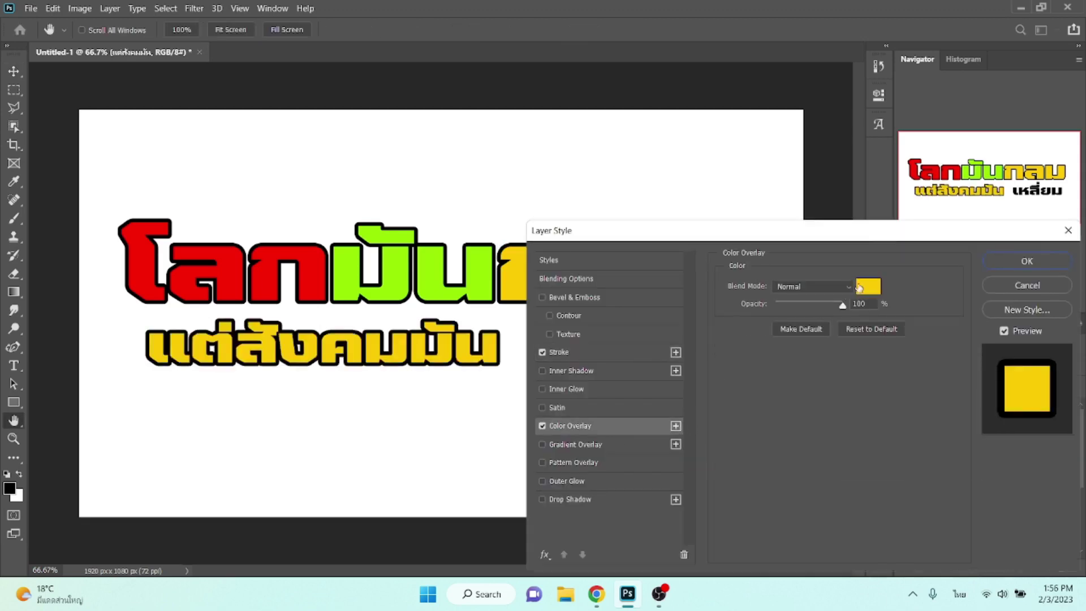
pyautogui.click(868, 286)
pyautogui.click(670, 167)
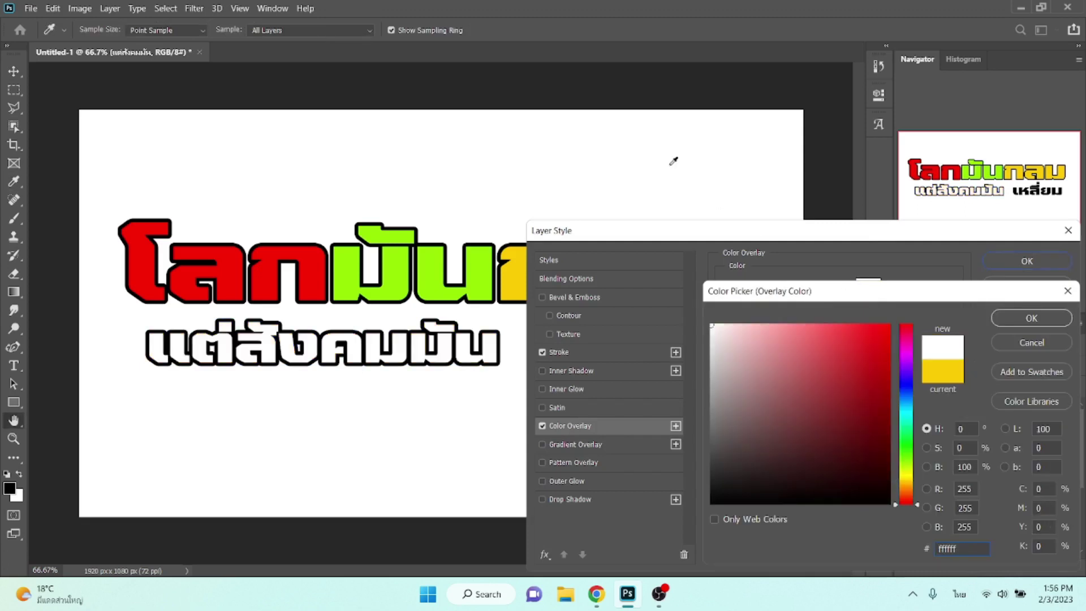
pyautogui.press('Return')
pyautogui.press('Return')
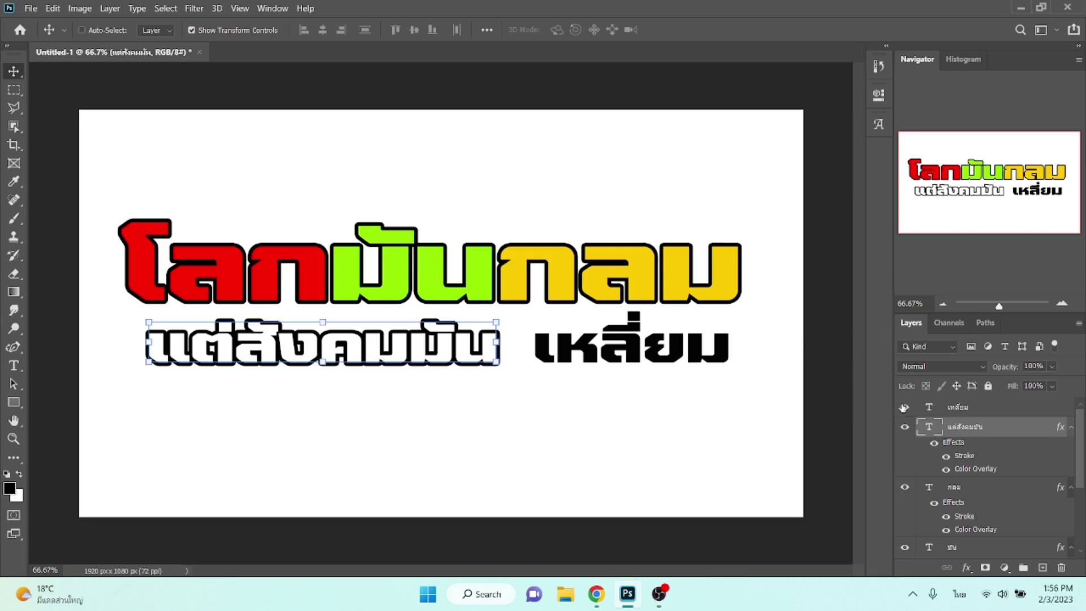
# - Give เหลี่ยม a black stroke and a bright blue #0188fb Color Overlay
pyautogui.click(974, 410)
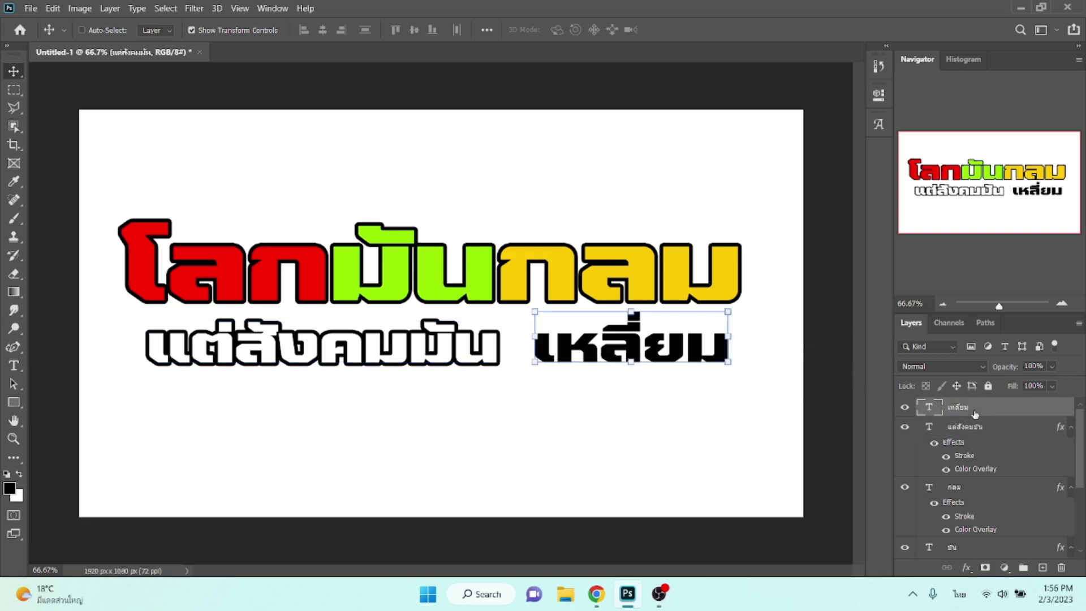
pyautogui.click(967, 567)
pyautogui.click(987, 462)
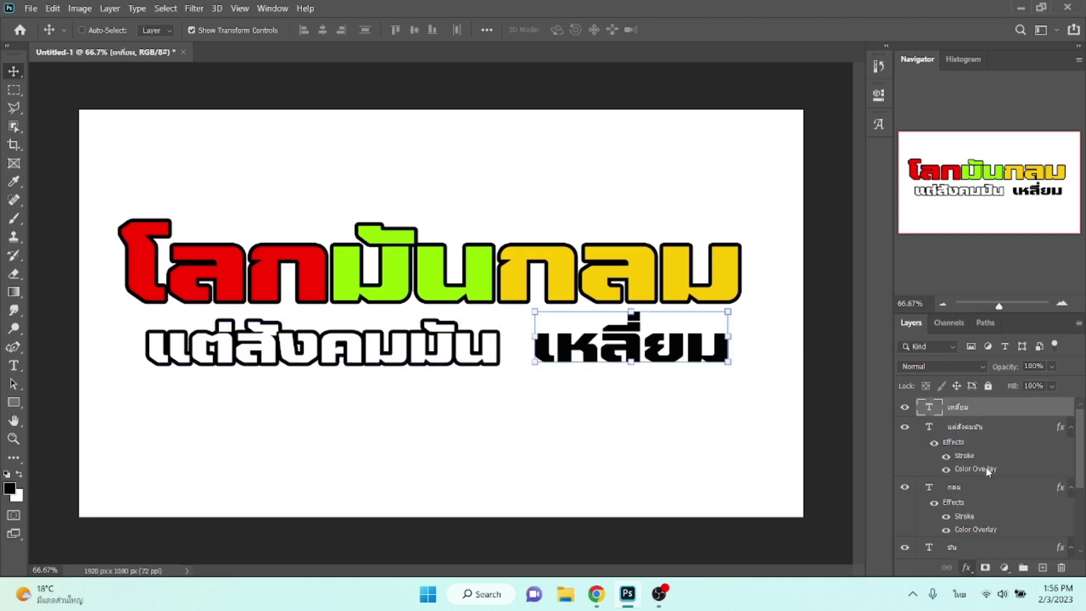
pyautogui.click(562, 426)
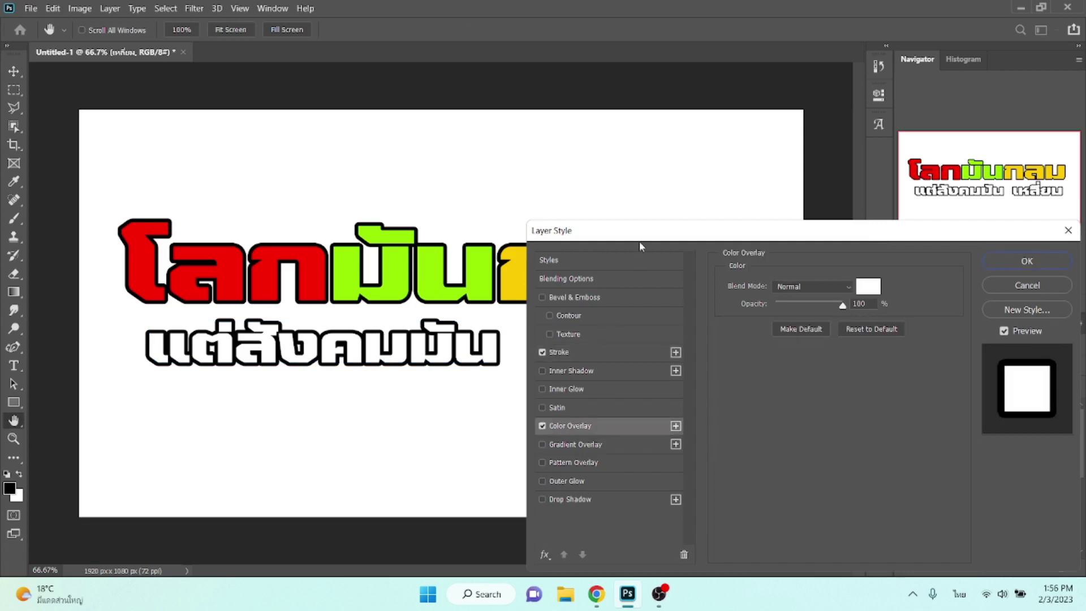
pyautogui.moveTo(642, 234); pyautogui.dragTo(678, 337)
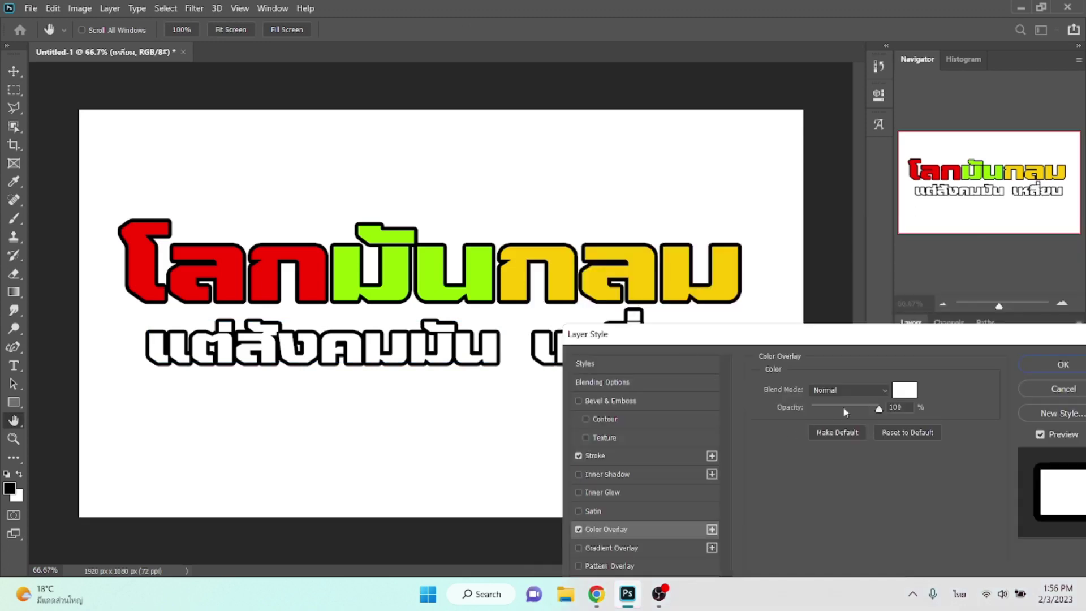
pyautogui.click(903, 393)
pyautogui.click(908, 401)
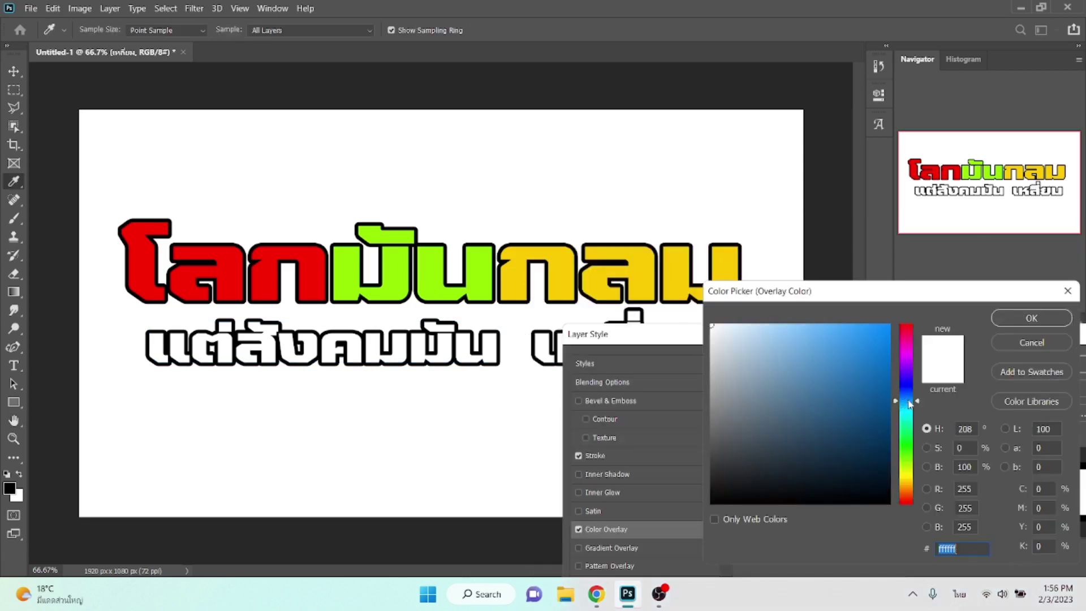
pyautogui.click(890, 327)
pyautogui.press('Return')
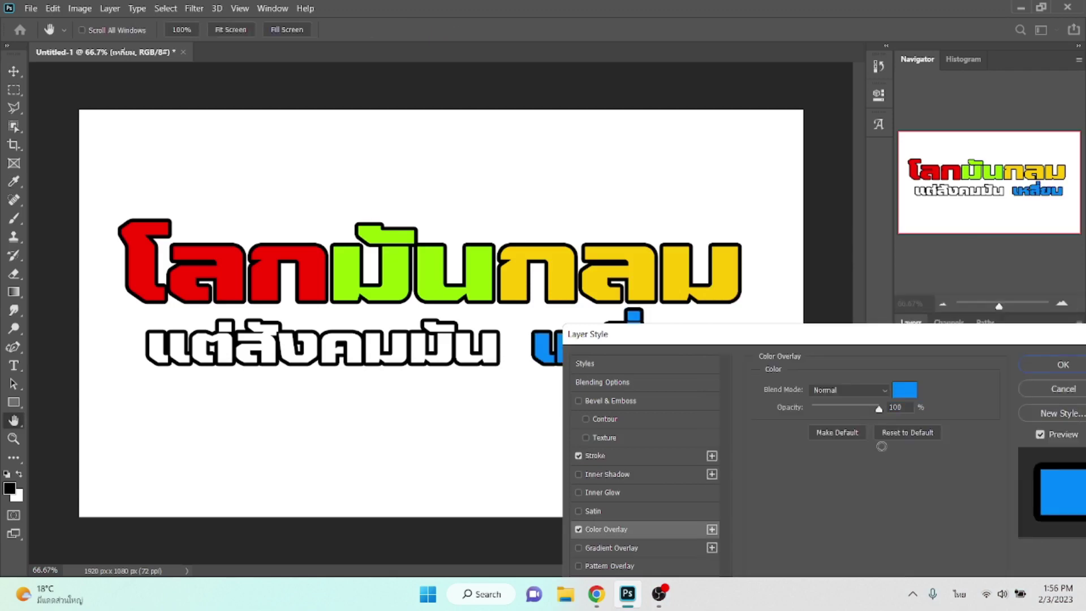
pyautogui.press('Return')
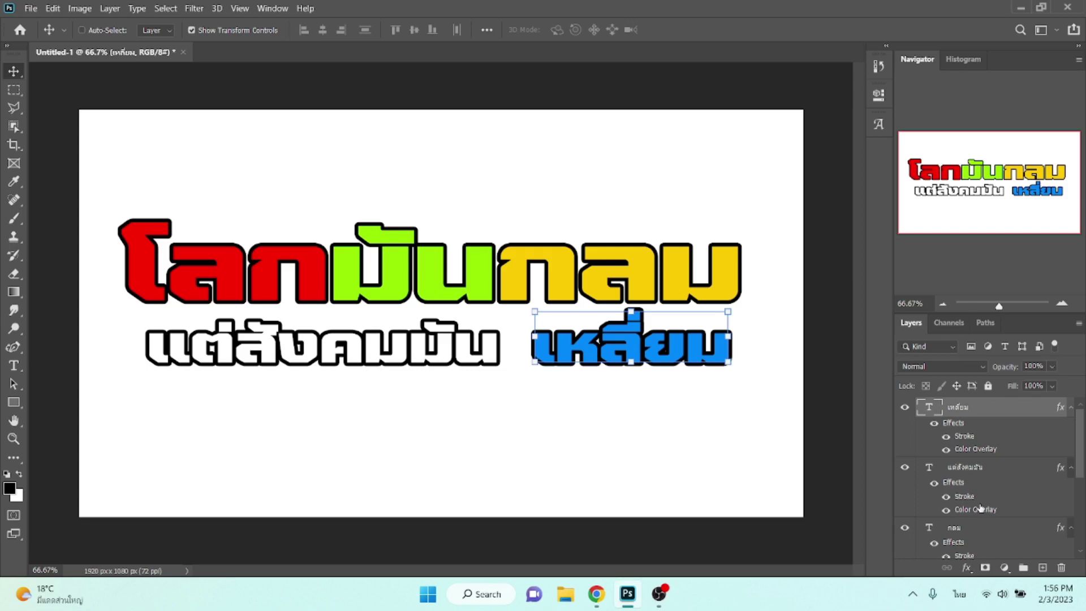
# - Scroll the Layers panel and select the แต่สังคมมัน layer
pyautogui.scroll(-3, 965, 533)
pyautogui.scroll(-1, 965, 533)
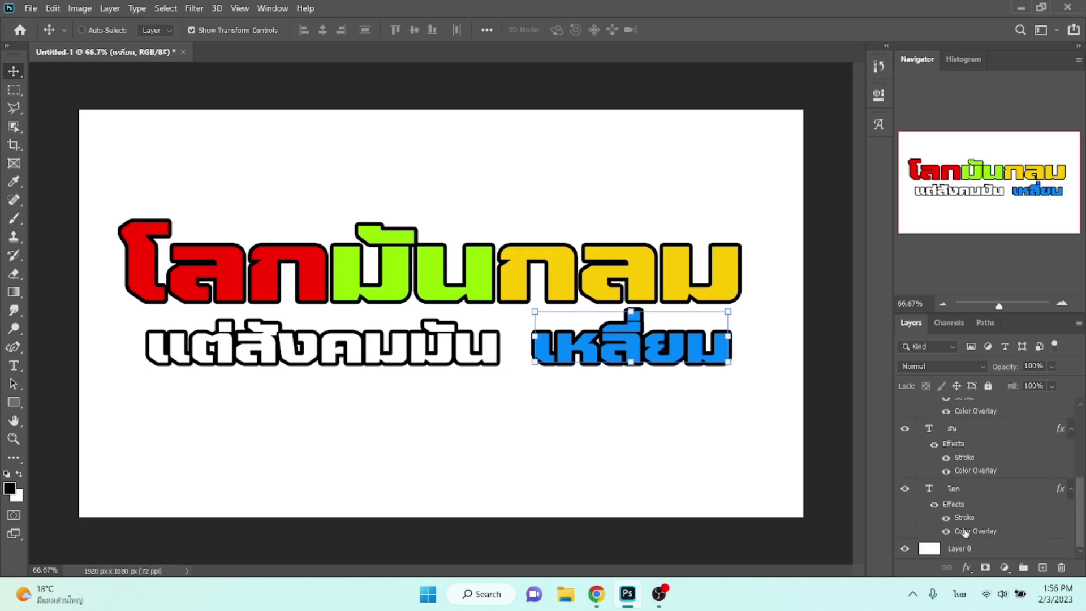
pyautogui.scroll(5, 965, 533)
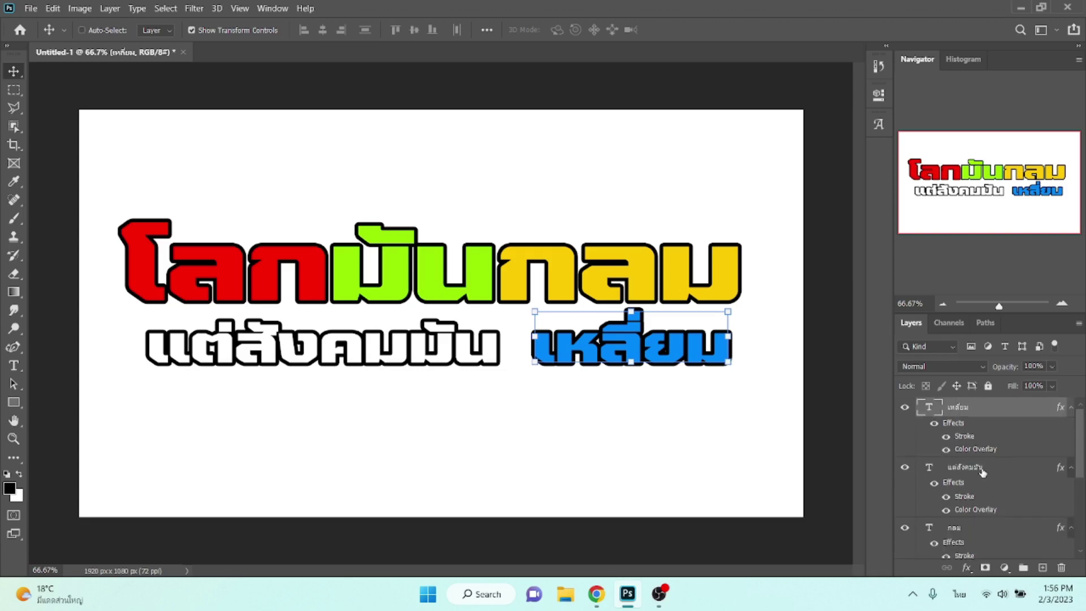
pyautogui.click(982, 471)
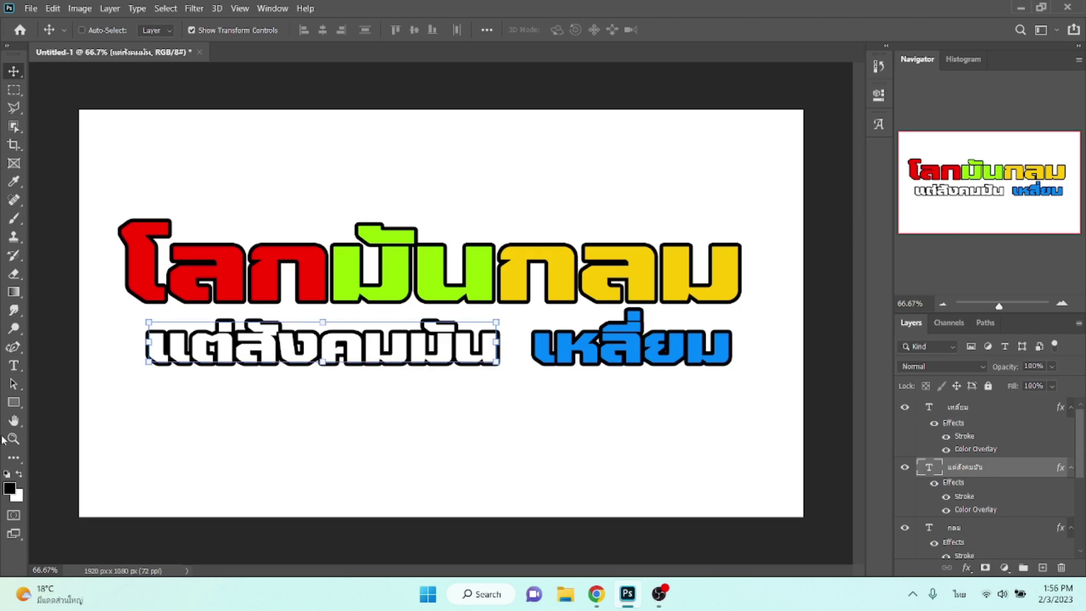
# - Draw a black 625 × 226 px rectangle framing the word เหลี่ยม
pyautogui.click(12, 402)
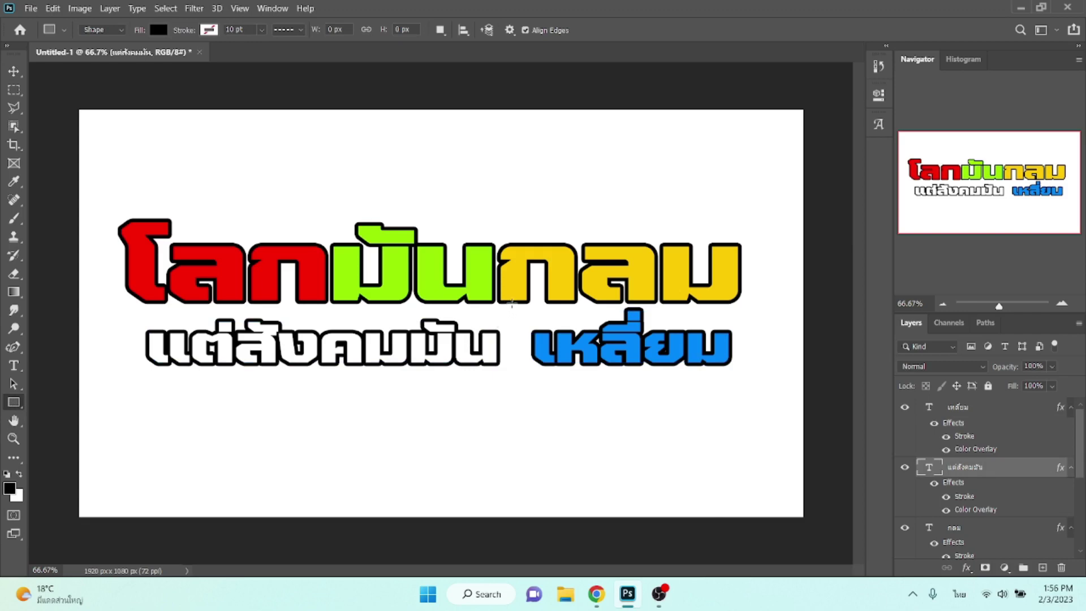
pyautogui.moveTo(511, 303); pyautogui.dragTo(746, 388)
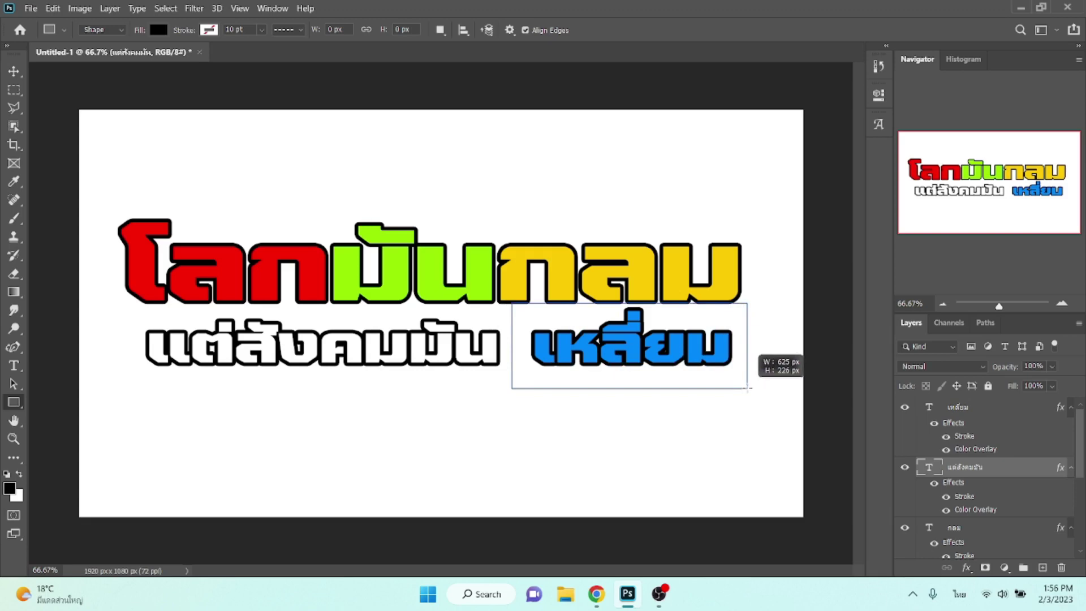
pyautogui.moveTo(747, 388); pyautogui.dragTo(746, 388)
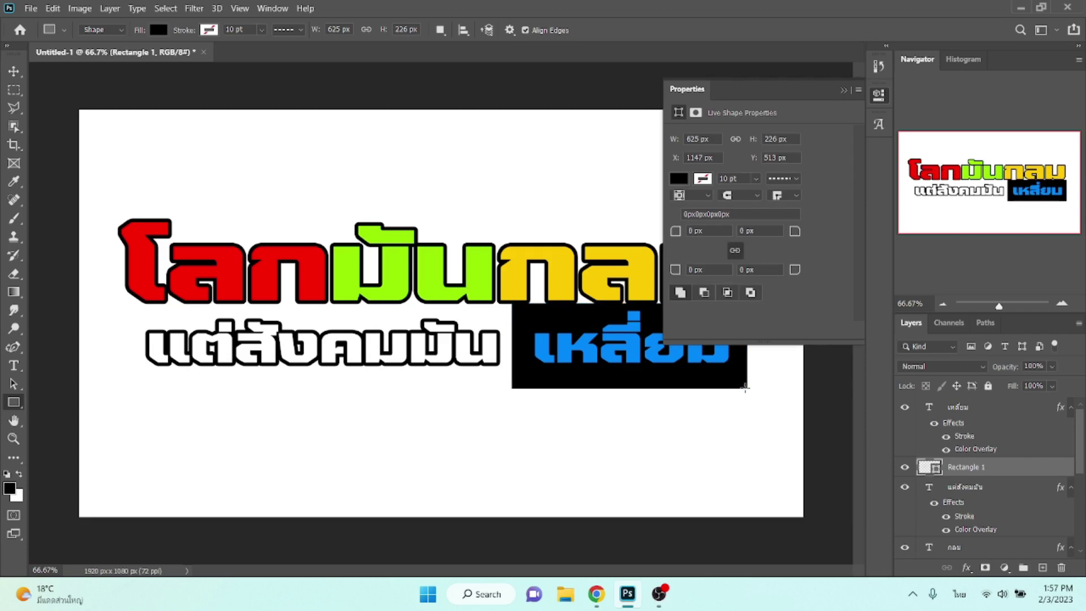
pyautogui.click(844, 91)
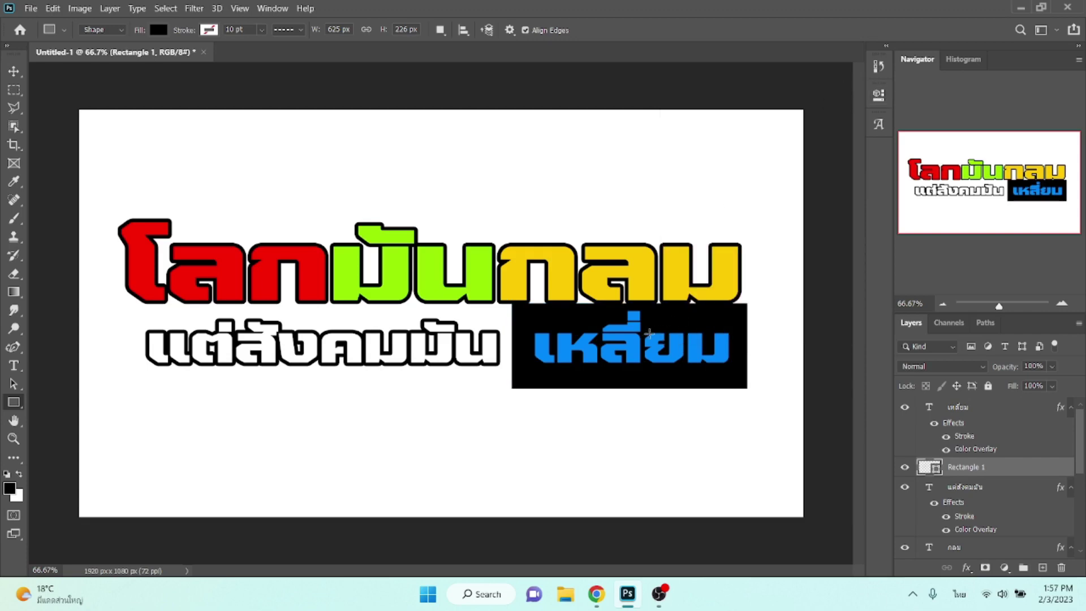
pyautogui.press('v')
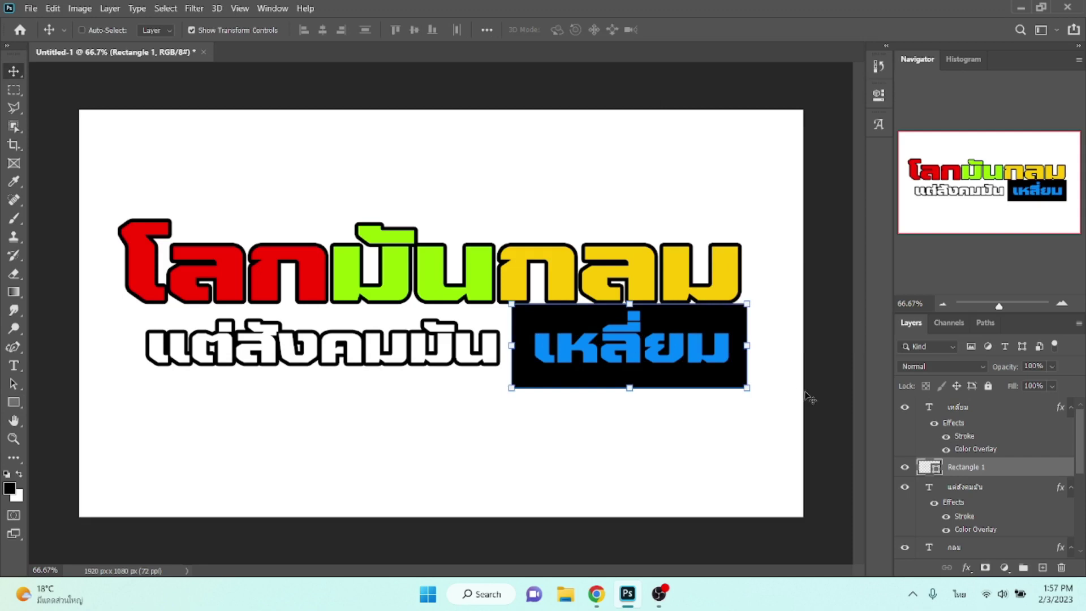
# - Give Rectangle 1 a black stroke and a #fcca03 yellow Color Overlay sampled from the canvas
pyautogui.click(966, 568)
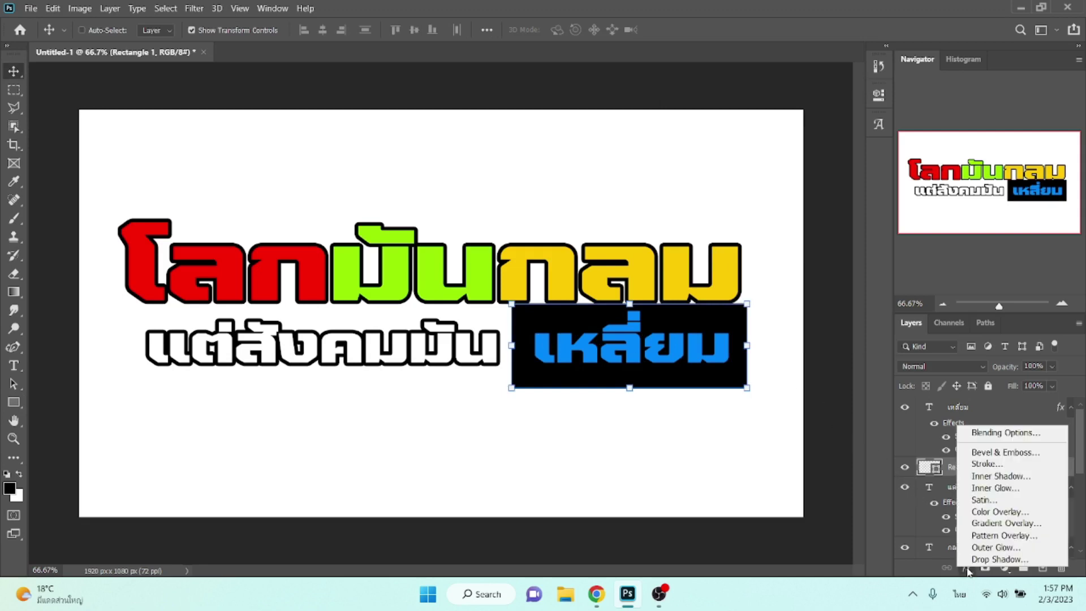
pyautogui.click(980, 511)
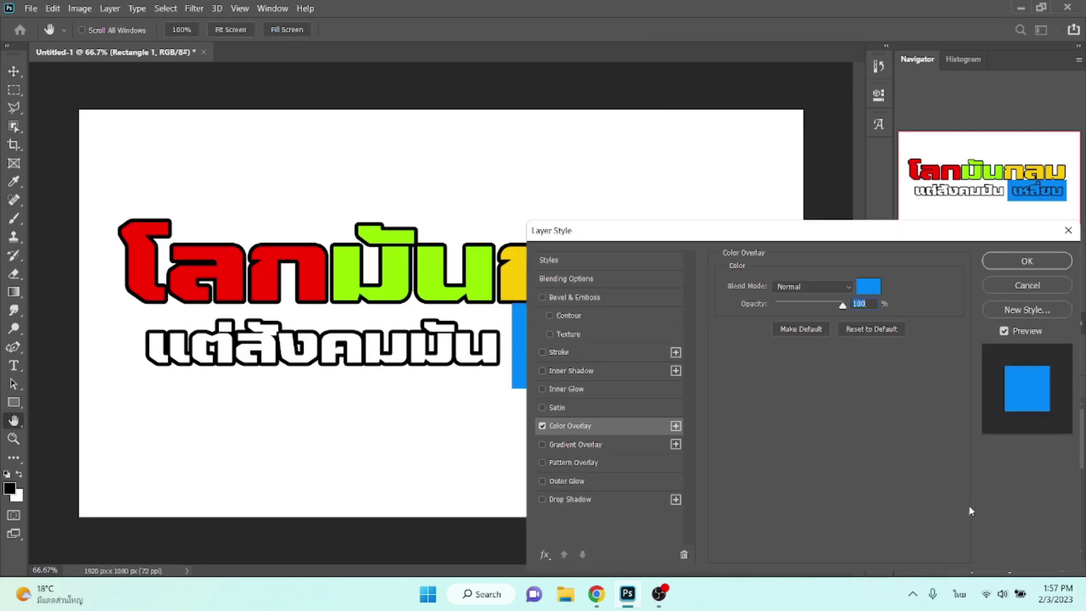
pyautogui.click(573, 350)
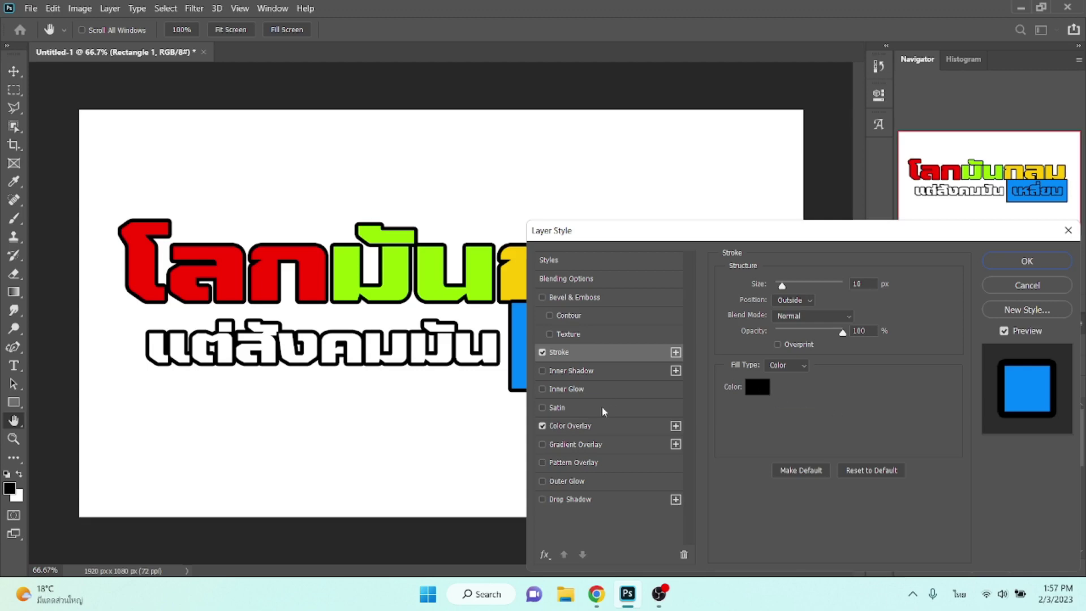
pyautogui.click(605, 425)
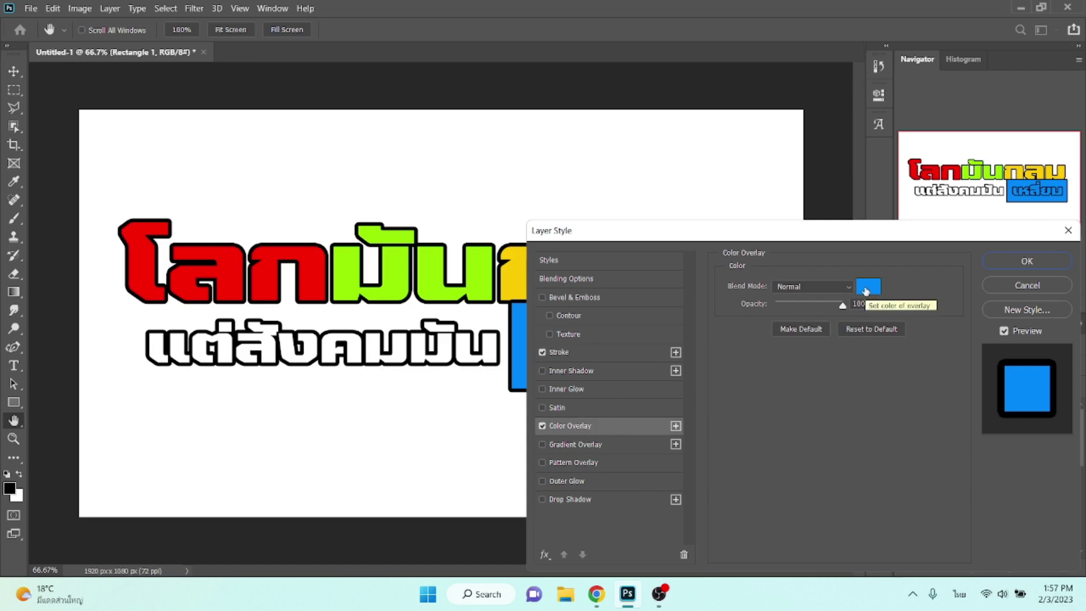
pyautogui.click(866, 292)
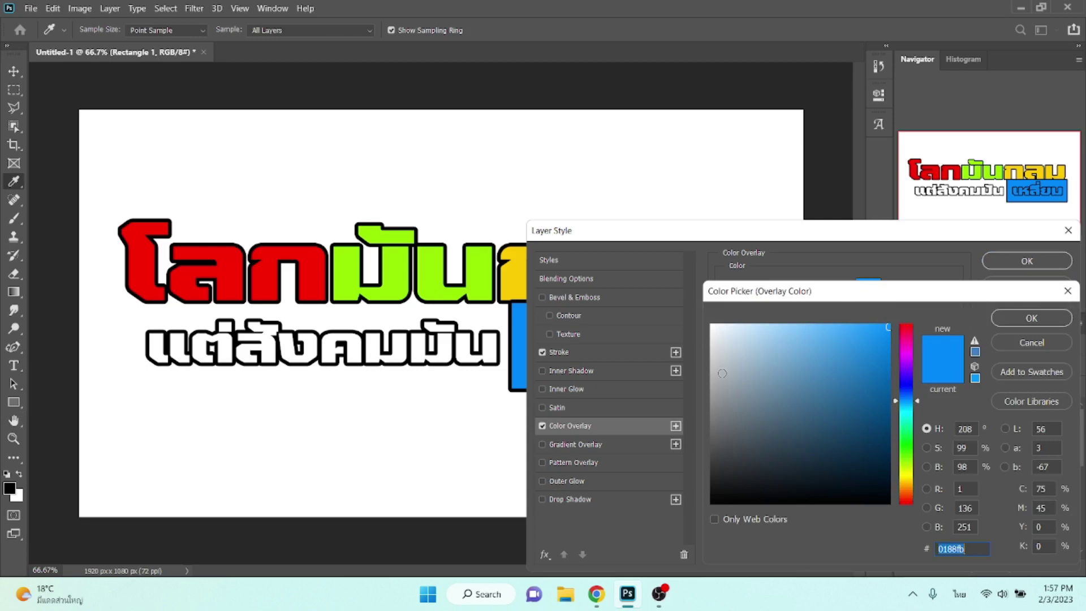
pyautogui.click(908, 479)
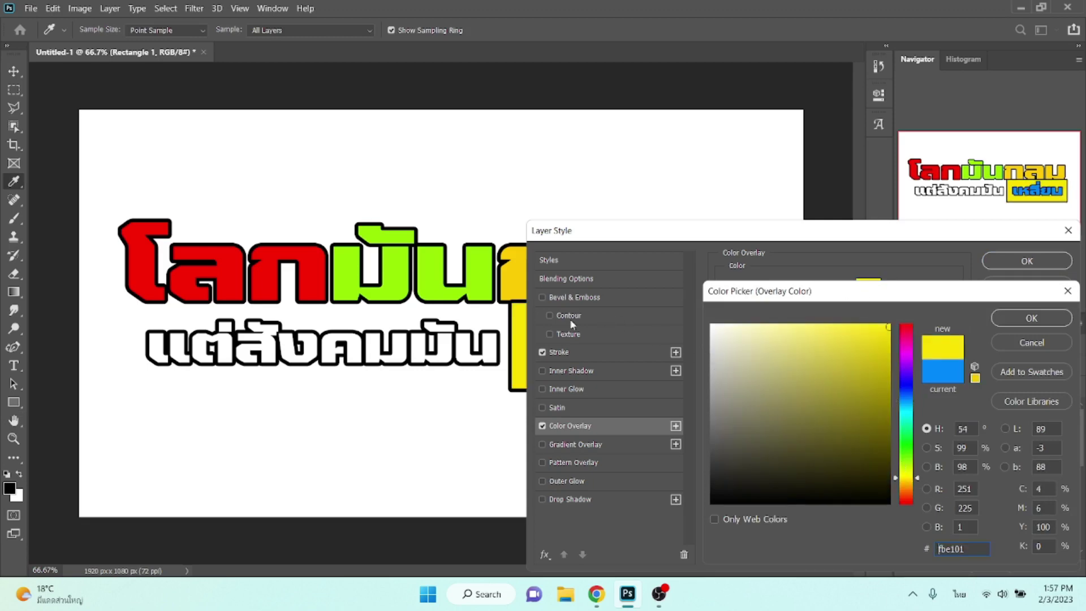
pyautogui.click(517, 276)
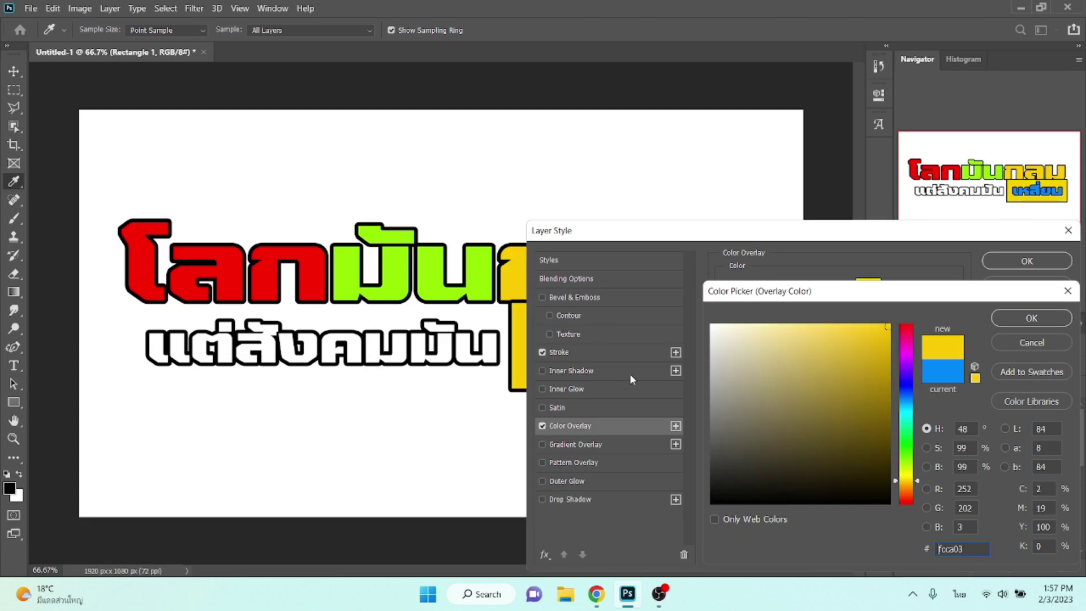
pyautogui.press('Return')
pyautogui.press('Return')
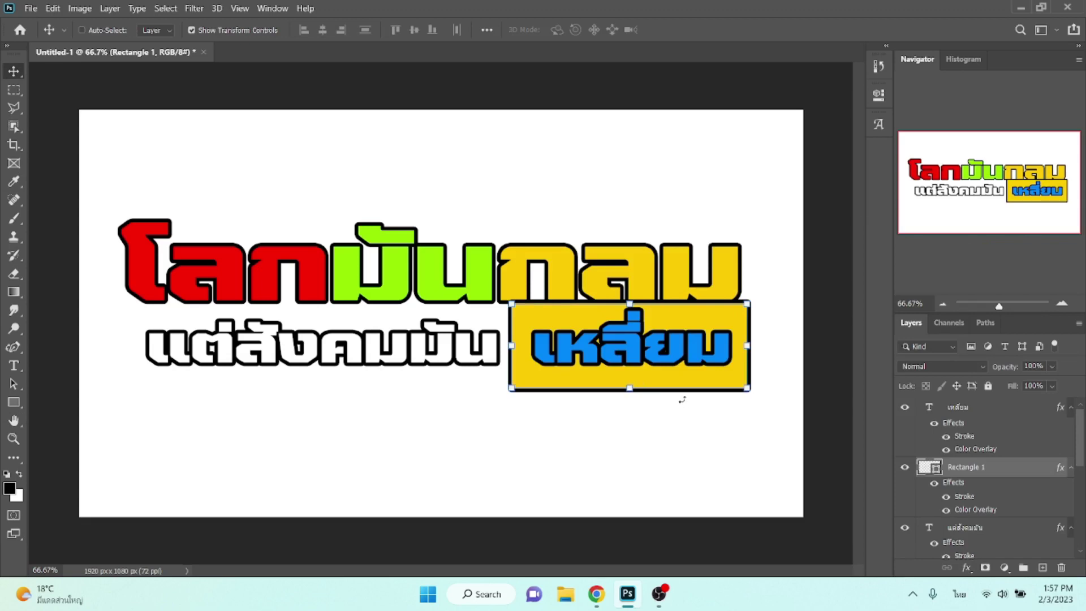
# - Delete the yellow box behind เหลี่ยม and duplicate every text layer
pyautogui.press('Delete')
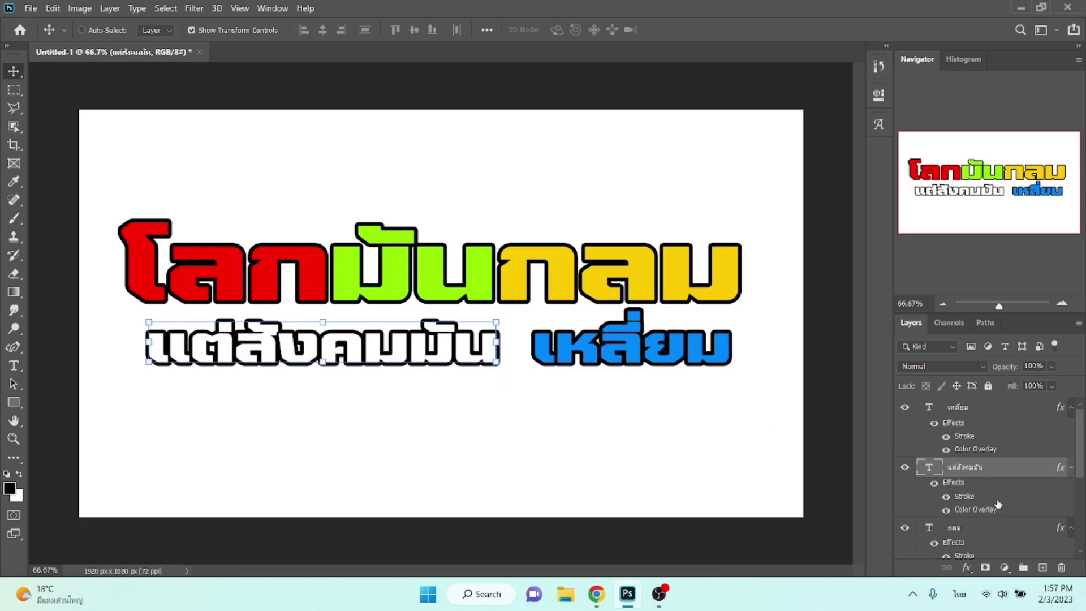
pyautogui.click(960, 411)
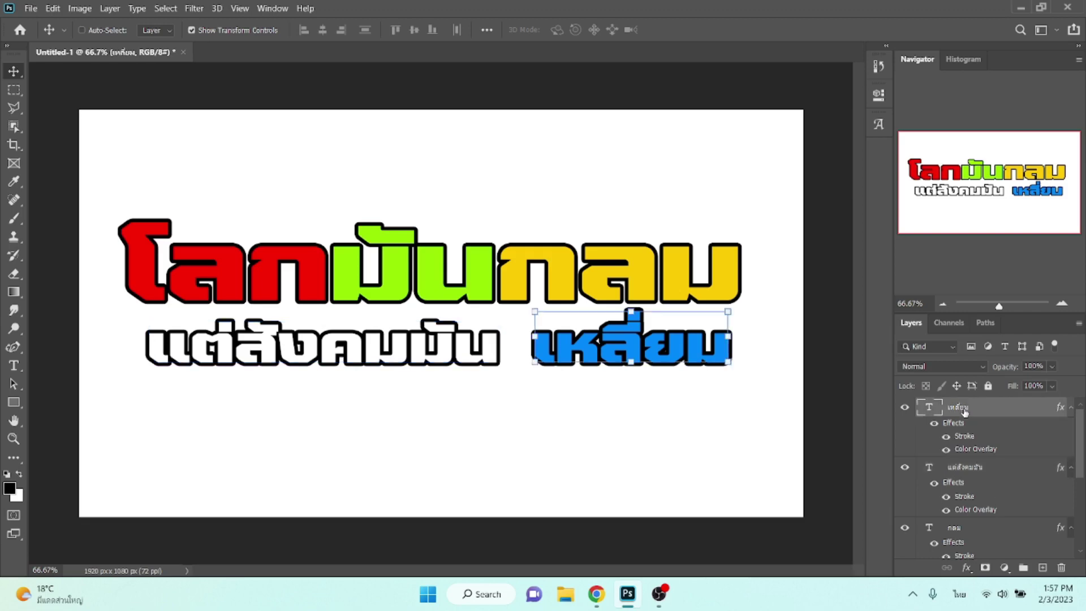
pyautogui.scroll(-5, 964, 411)
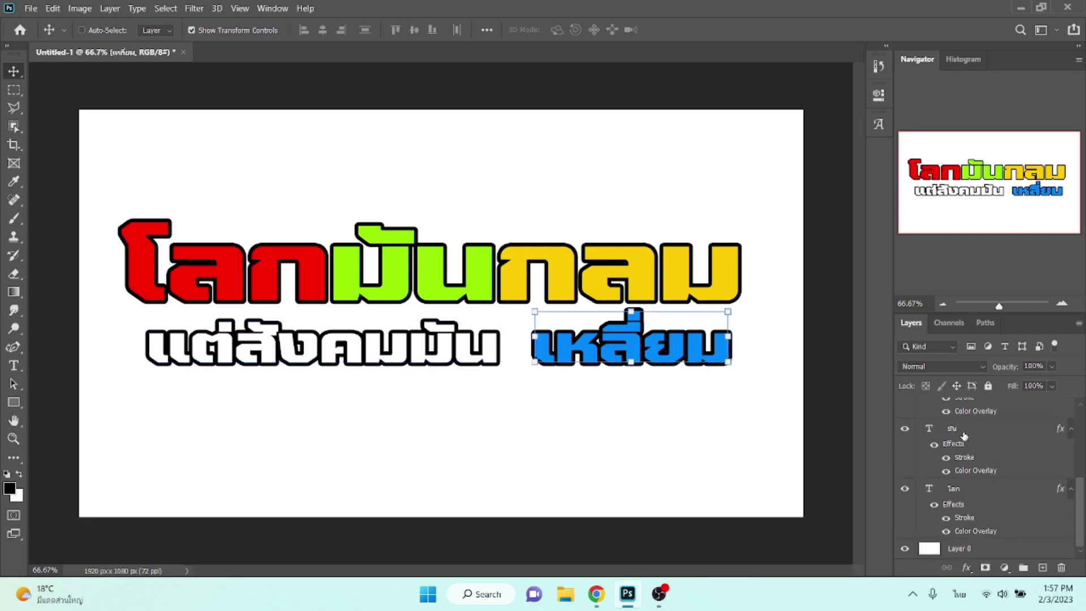
pyautogui.keyDown('shift'); pyautogui.click(988, 495); pyautogui.keyUp('shift')
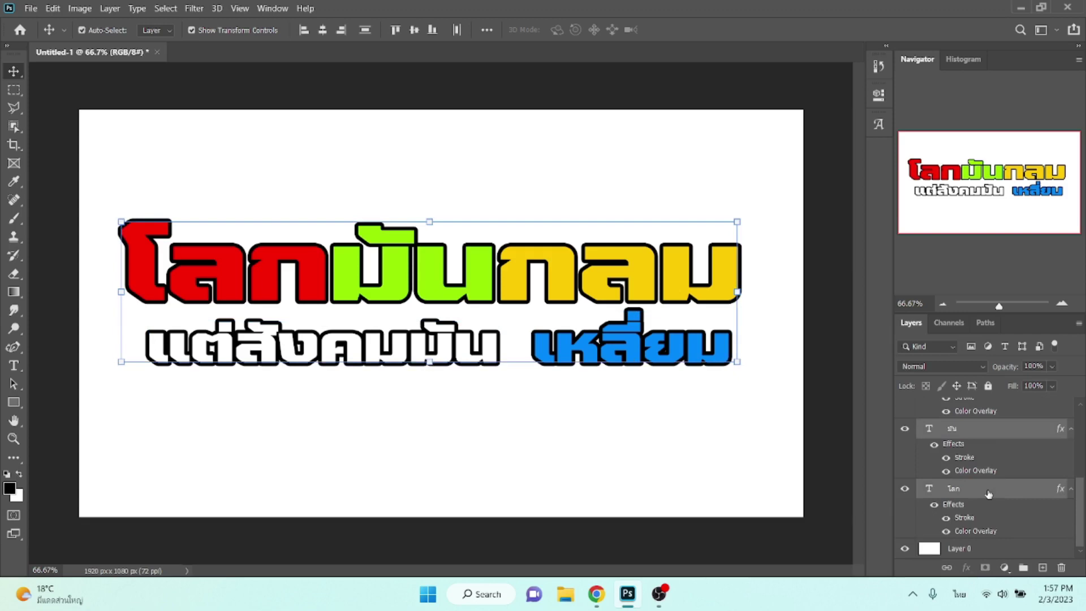
pyautogui.hotkey('ctrl', 'j')
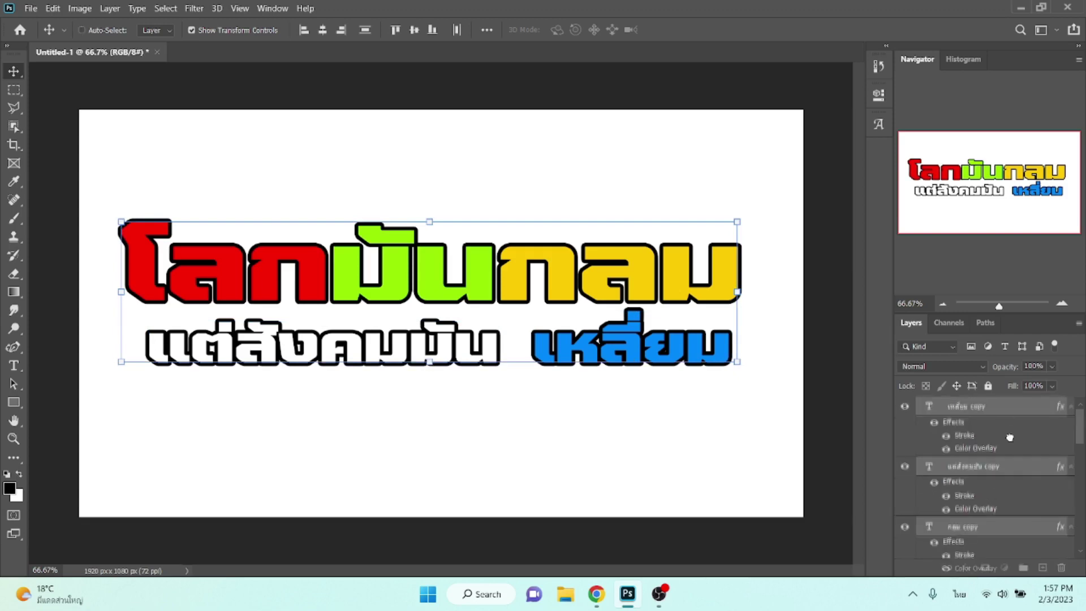
pyautogui.click(1024, 567)
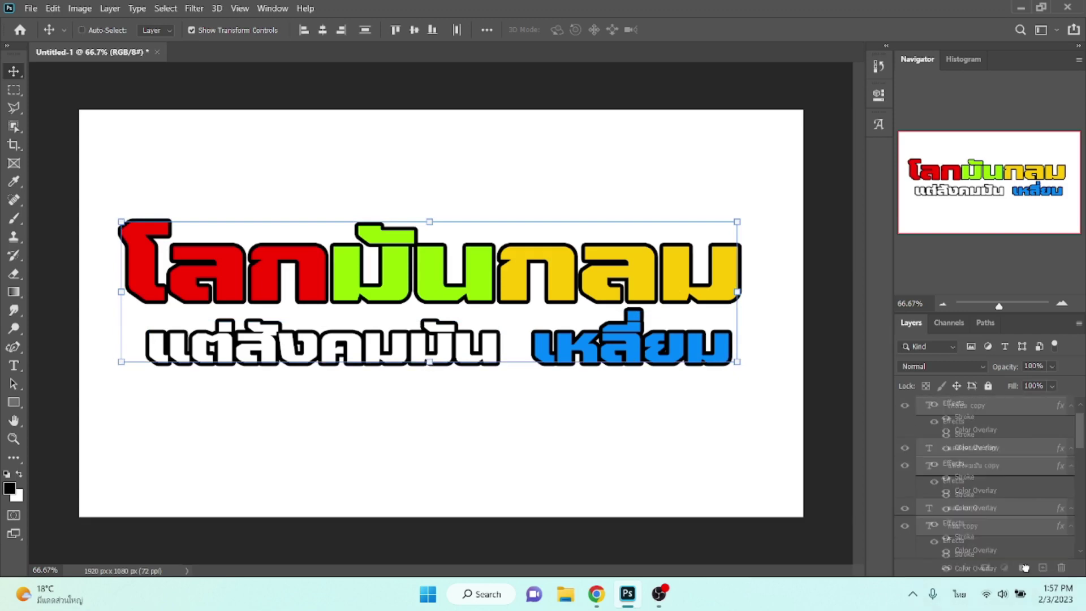
# - Place the text copies beneath the originals and nudge them slightly downward
pyautogui.moveTo(1025, 535)
pyautogui.mouseDown()
pyautogui.moveTo(1035, 568)
pyautogui.moveTo(1003, 547)
pyautogui.mouseUp()
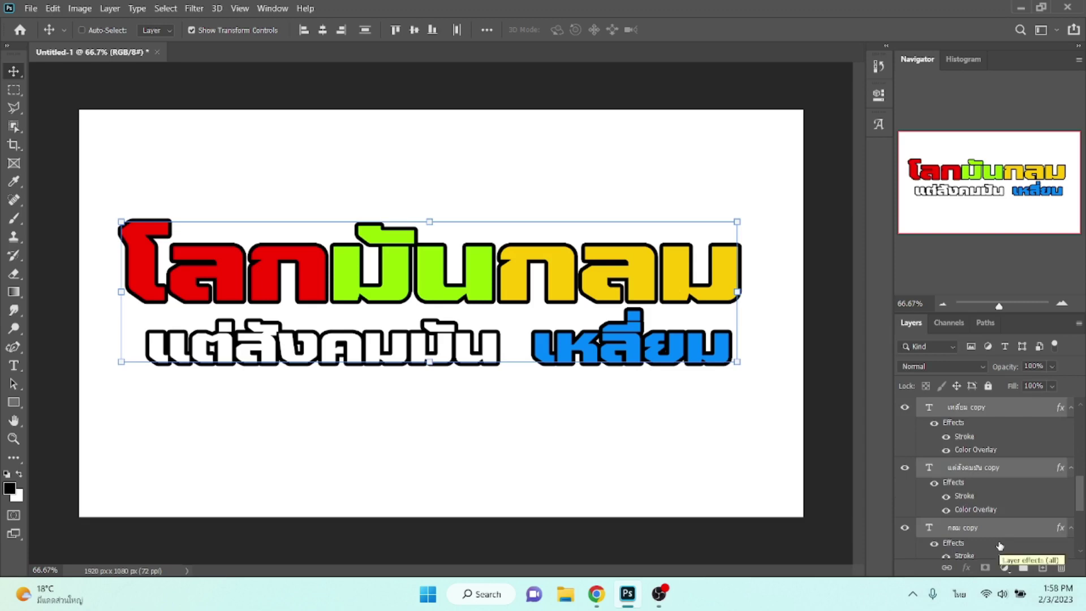
pyautogui.press('Down')
pyautogui.press('Down')
pyautogui.press('Down')
pyautogui.press('Down')
pyautogui.press('Down')
pyautogui.press('Down')
pyautogui.press('Down')
pyautogui.press('Down')
pyautogui.press('Down')
pyautogui.press('Down')
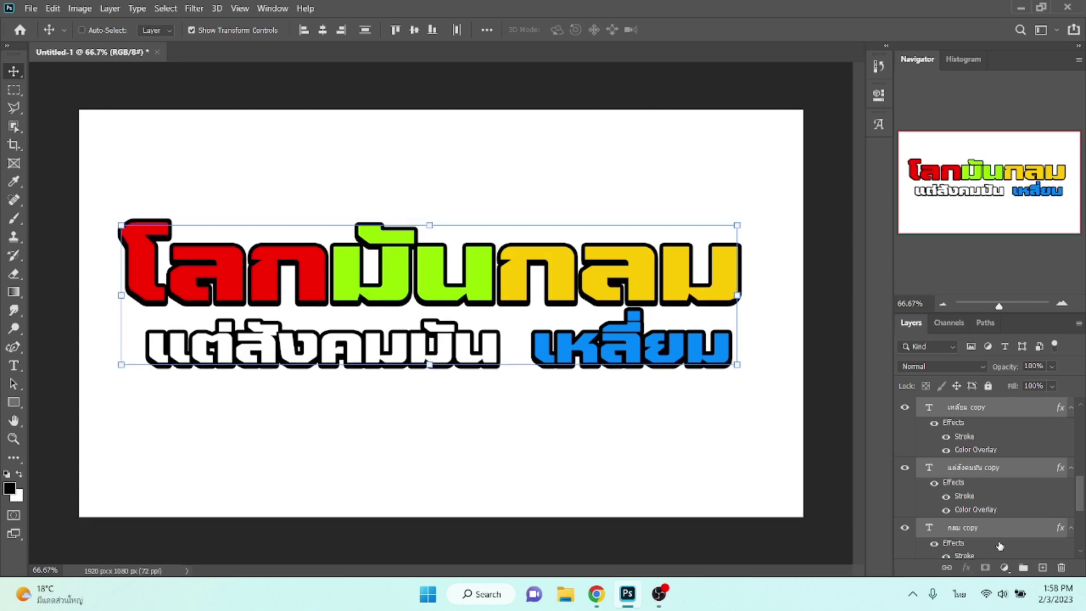
pyautogui.press('Down')
pyautogui.press('Down')
pyautogui.press('Down')
pyautogui.press('Down')
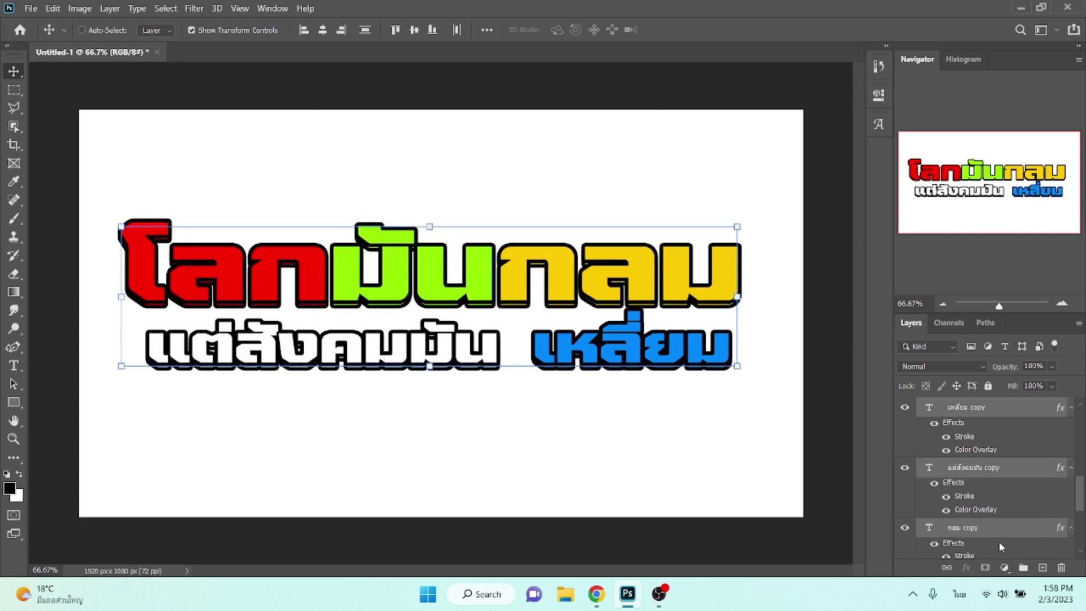
# - Hide the Color Overlay on the โลก, กลม, แต่สังคมมัน and เหลี่ยม copies
pyautogui.scroll(-5, 998, 542)
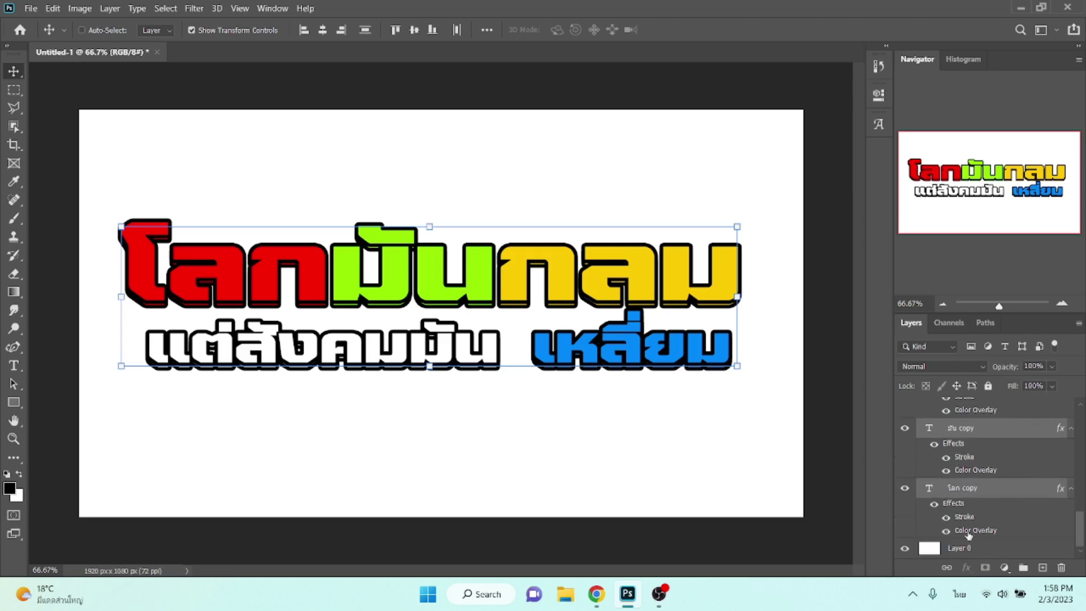
pyautogui.click(946, 530)
pyautogui.scroll(1, 952, 481)
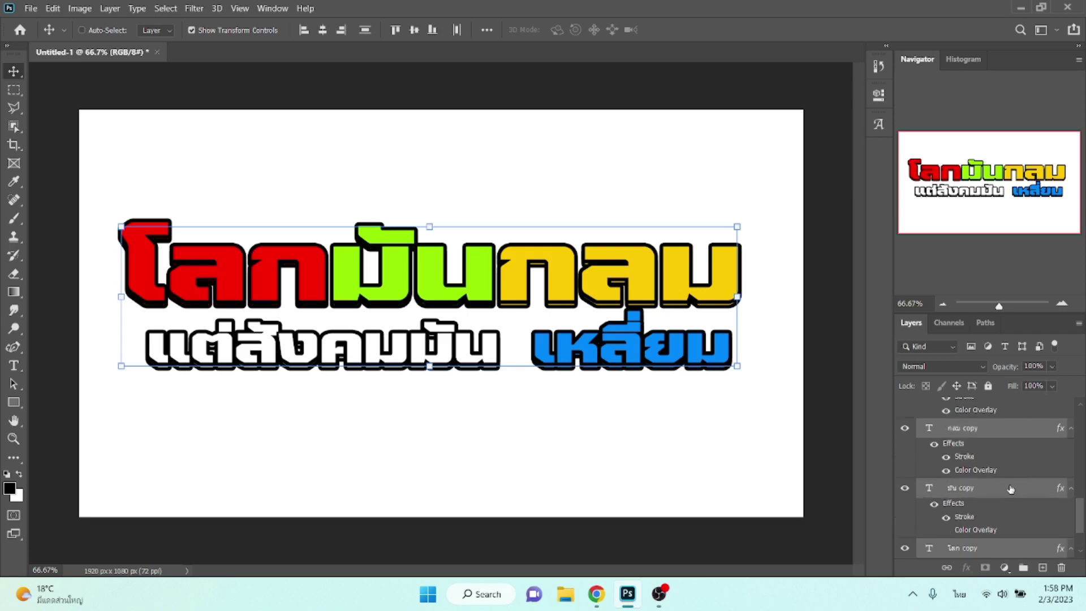
pyautogui.click(946, 470)
pyautogui.scroll(1, 952, 477)
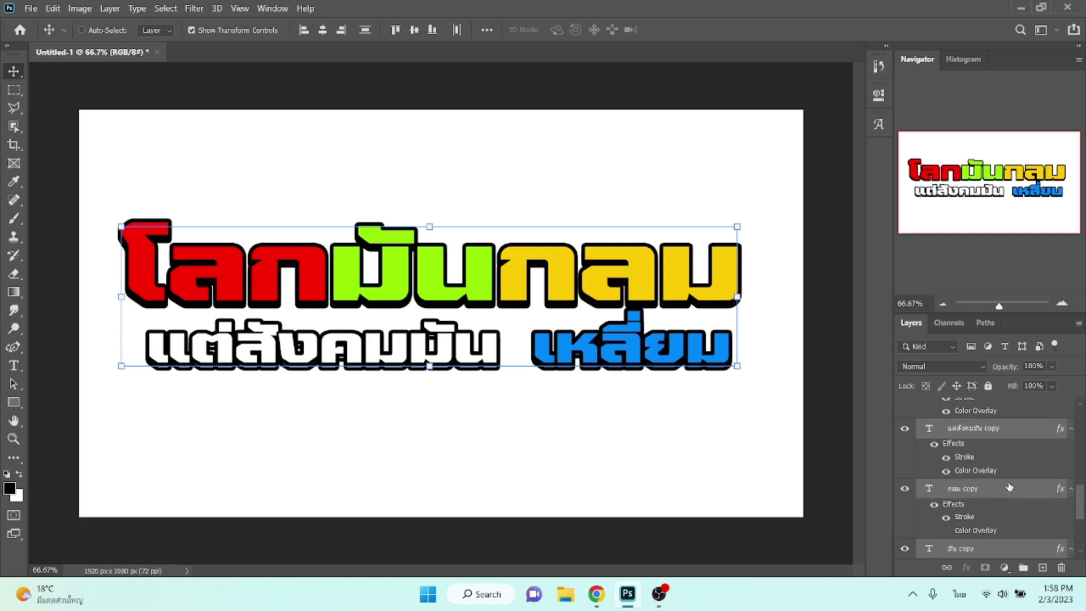
pyautogui.click(945, 470)
pyautogui.scroll(1, 952, 475)
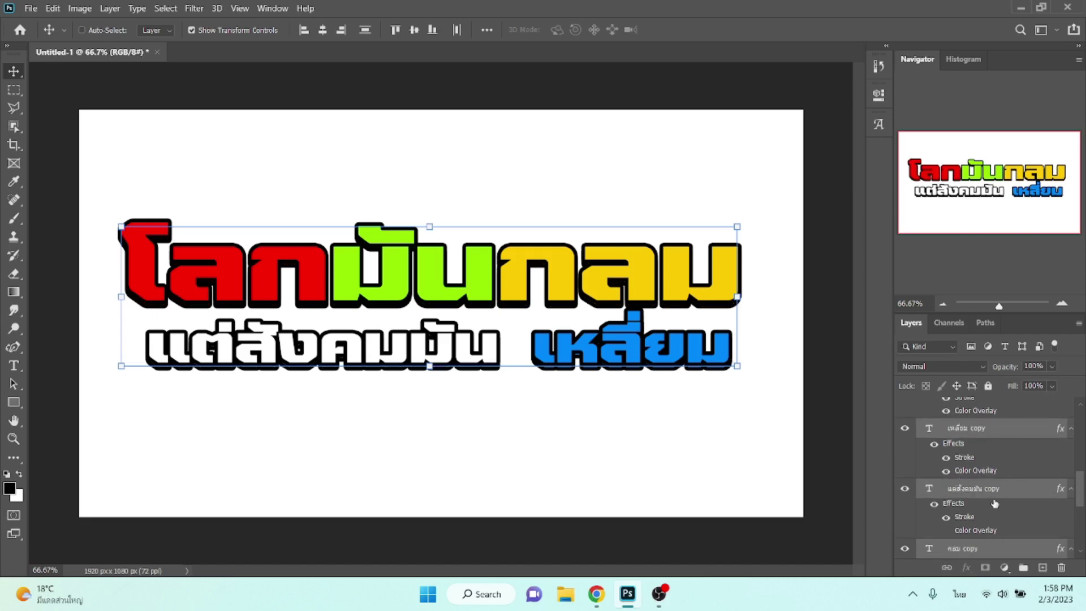
pyautogui.click(946, 470)
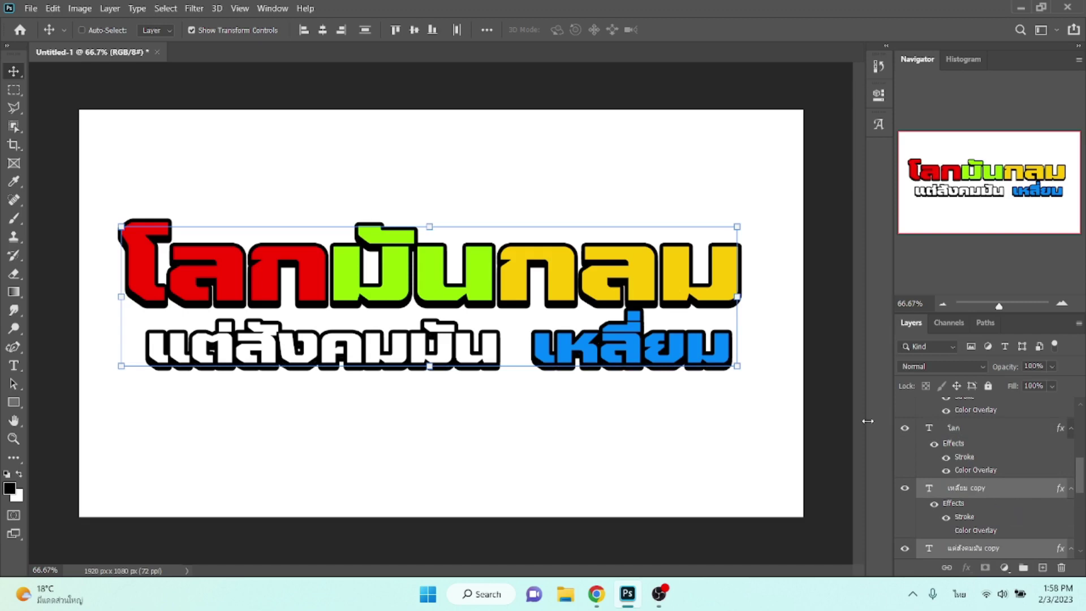
pyautogui.scroll(3, 995, 476)
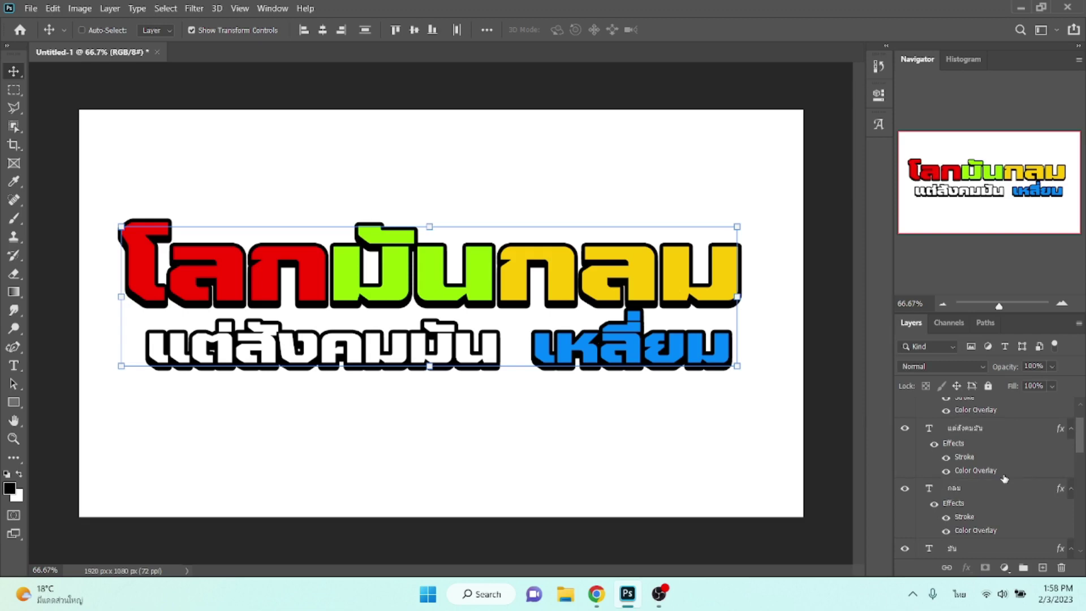
pyautogui.click(985, 490)
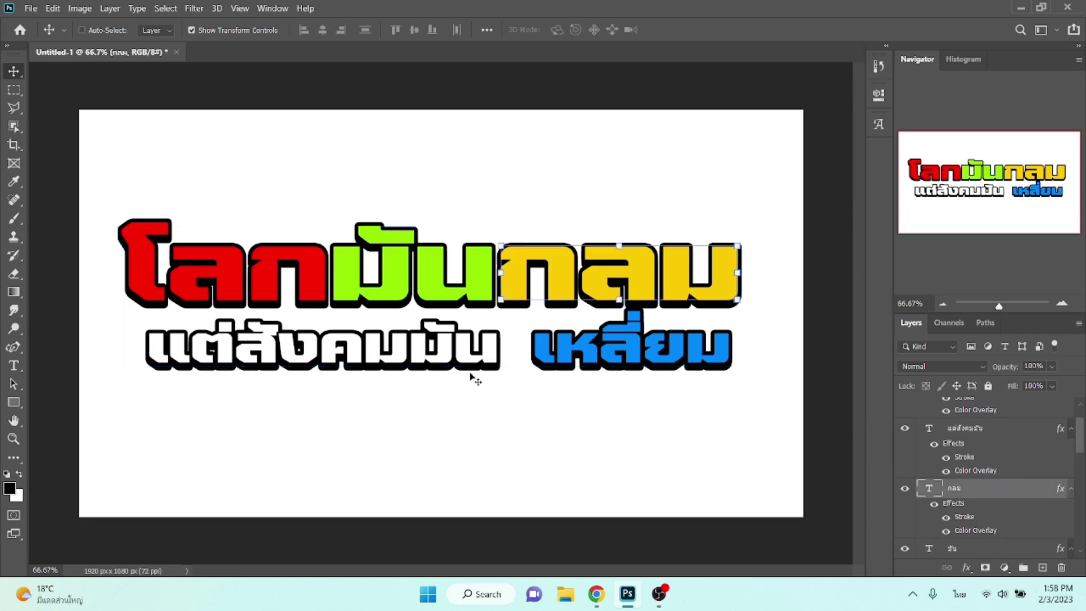
# - Draw a black 1753 × 154 px bar across the top line's lower half and rasterize it
pyautogui.click(14, 401)
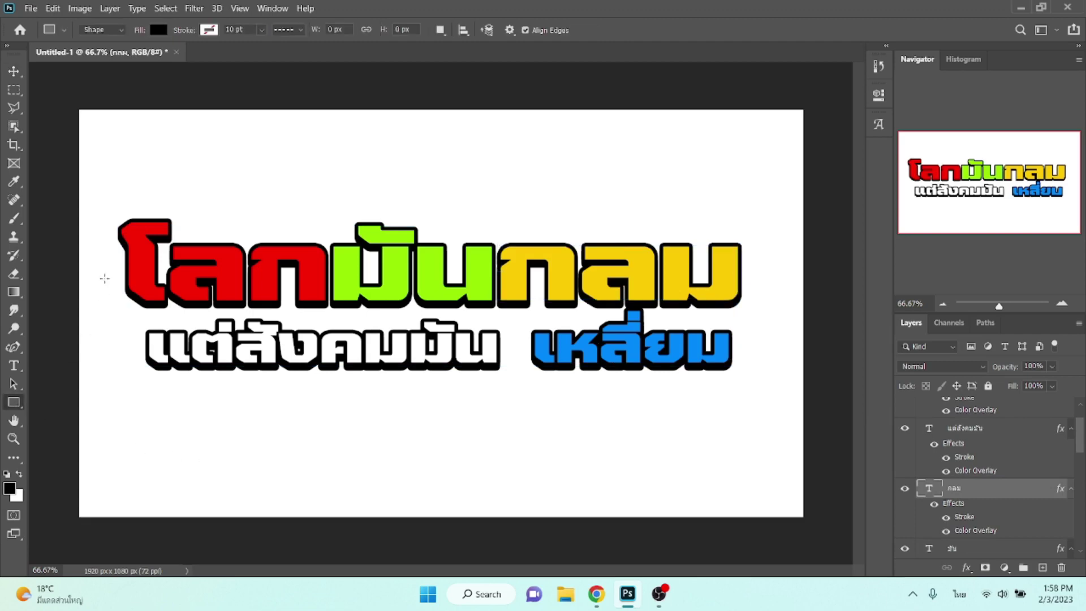
pyautogui.moveTo(108, 267); pyautogui.dragTo(767, 325)
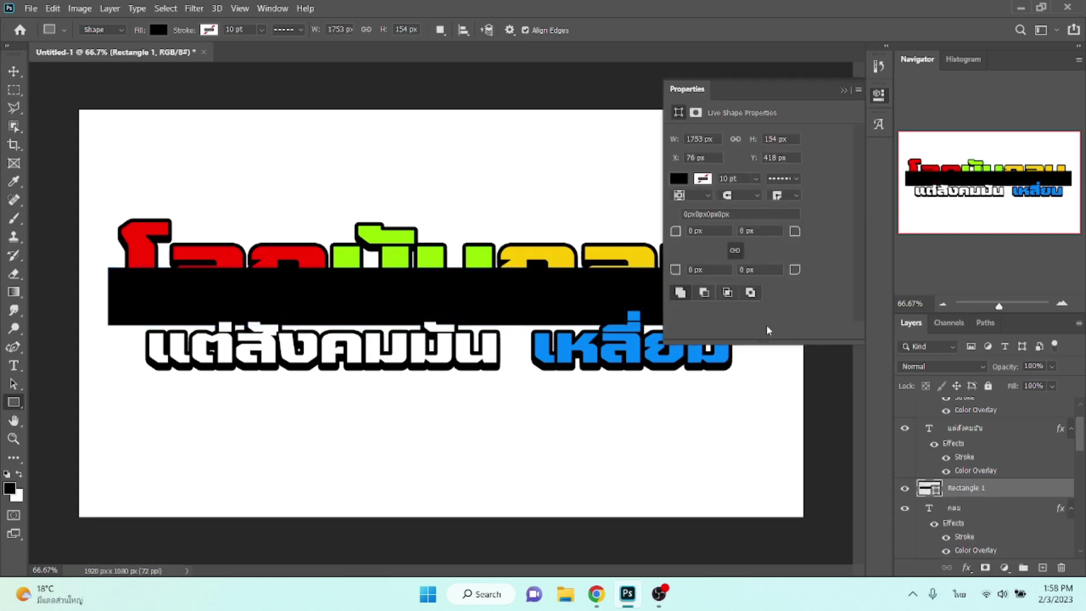
pyautogui.click(843, 89)
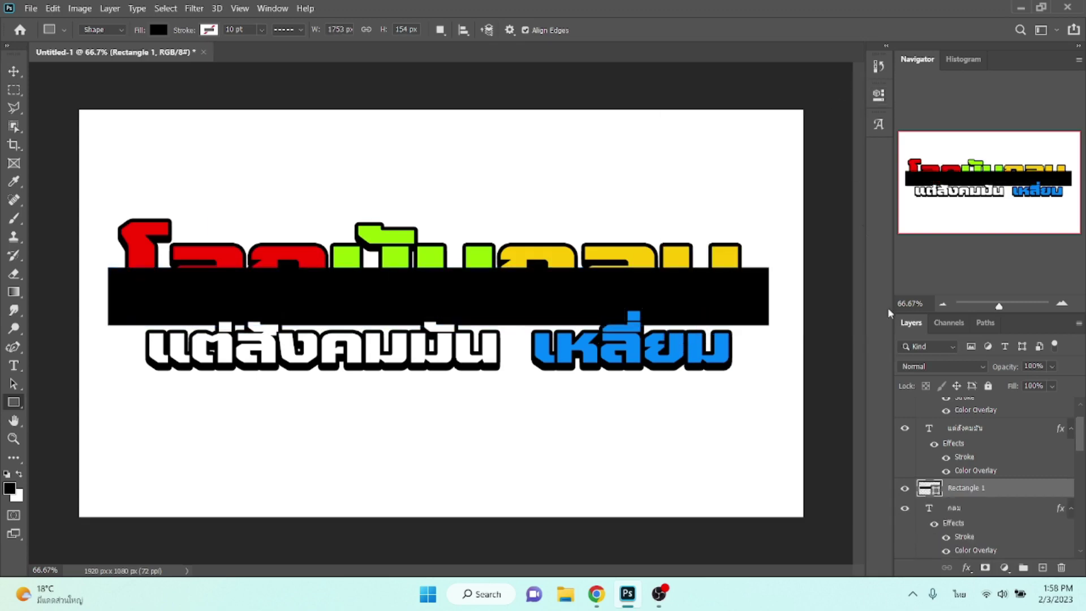
pyautogui.rightClick(978, 492)
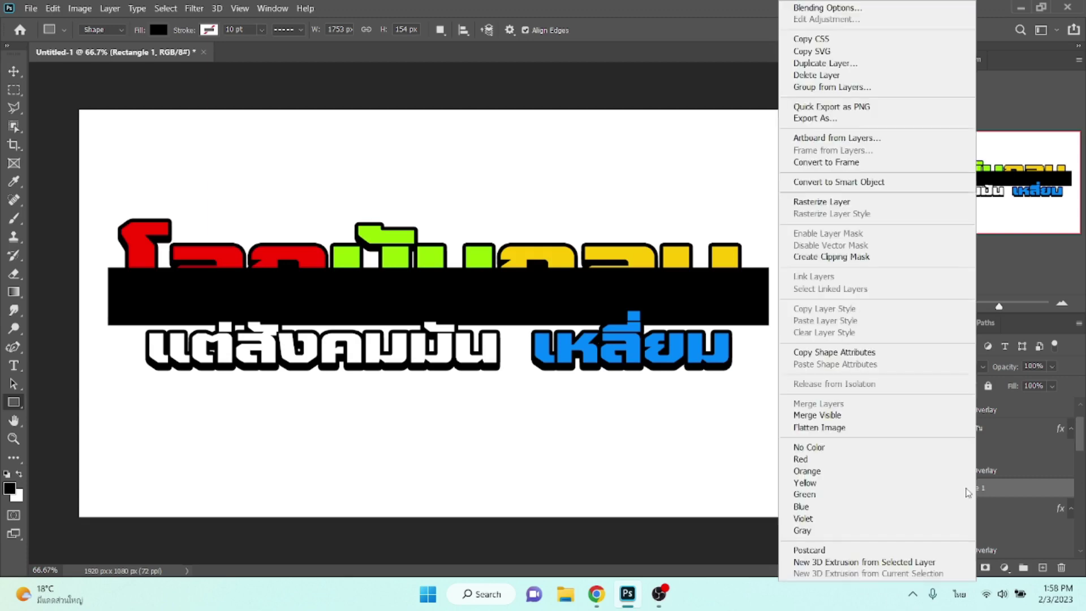
pyautogui.click(831, 202)
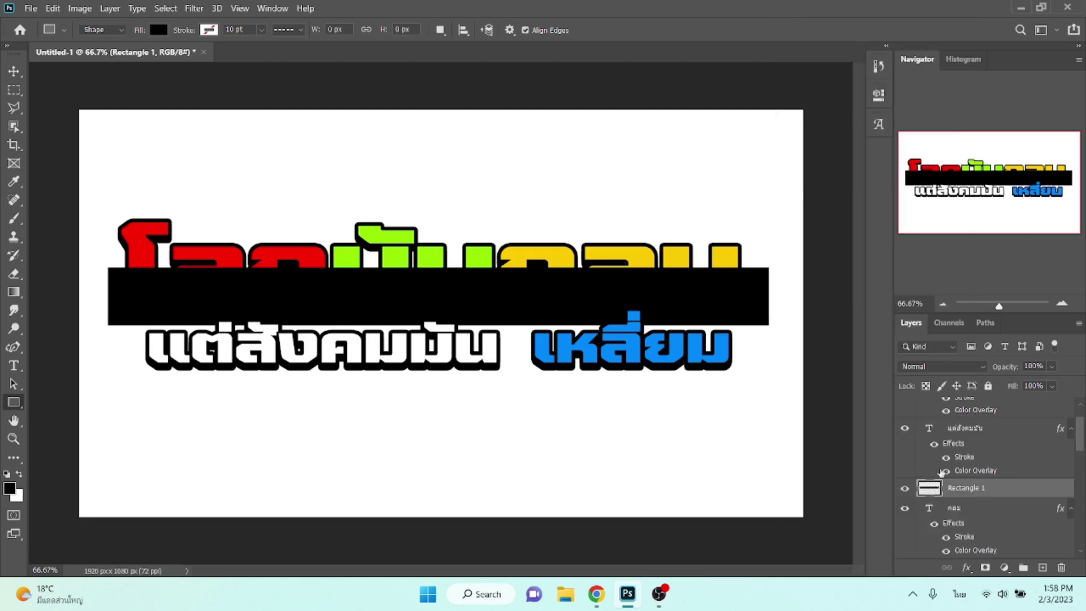
pyautogui.click(961, 511)
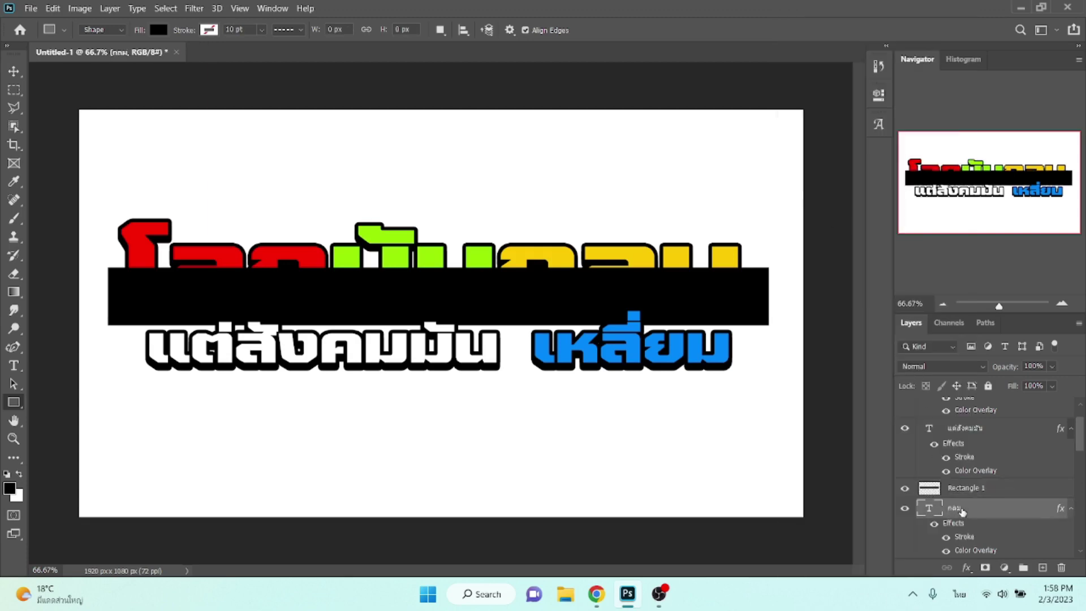
# - Object-select the word กลม and copy that area of Rectangle 1 onto Layer 1
pyautogui.press('w')
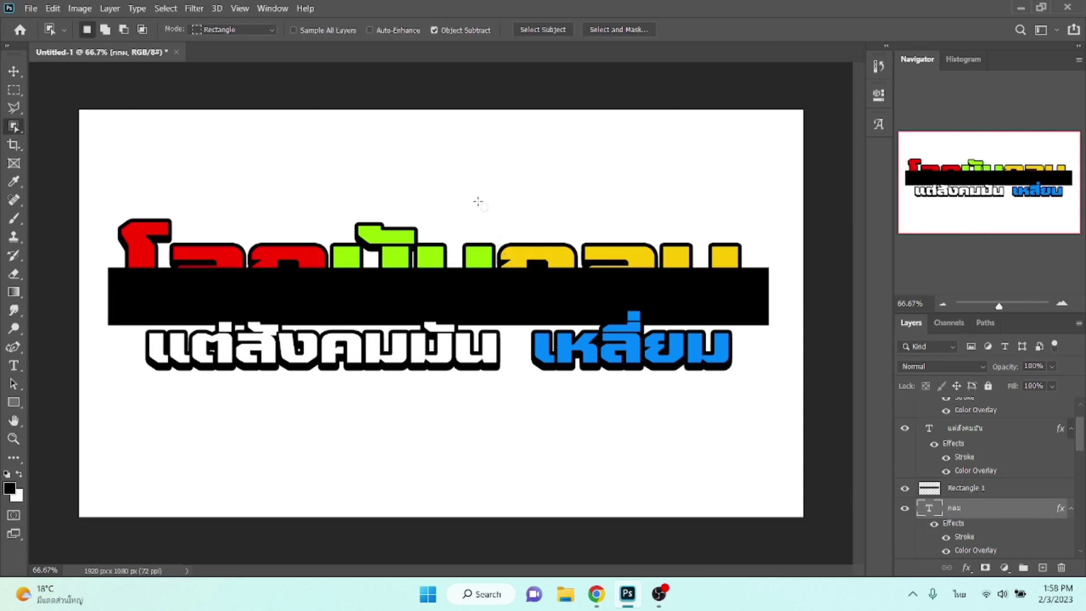
pyautogui.moveTo(477, 200)
pyautogui.mouseDown()
pyautogui.moveTo(601, 322)
pyautogui.moveTo(760, 333)
pyautogui.mouseUp()
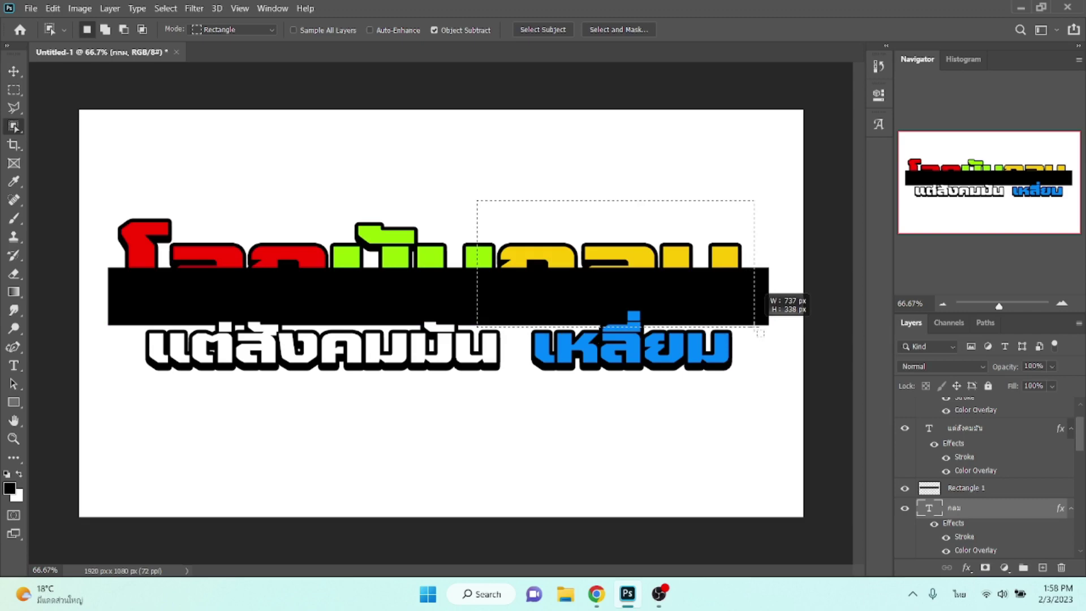
pyautogui.moveTo(760, 333); pyautogui.dragTo(753, 325)
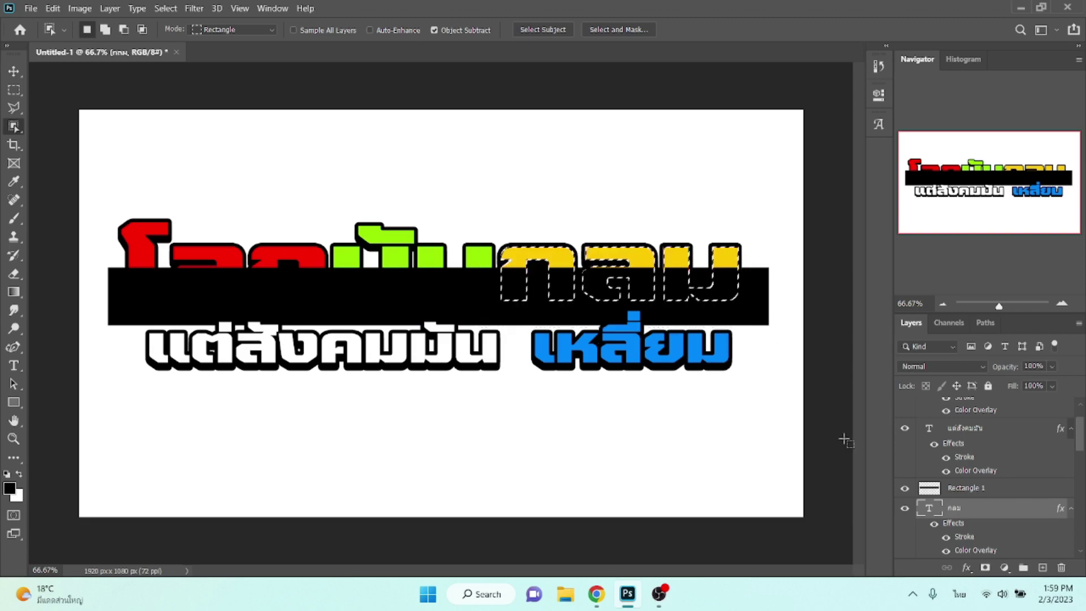
pyautogui.click(950, 490)
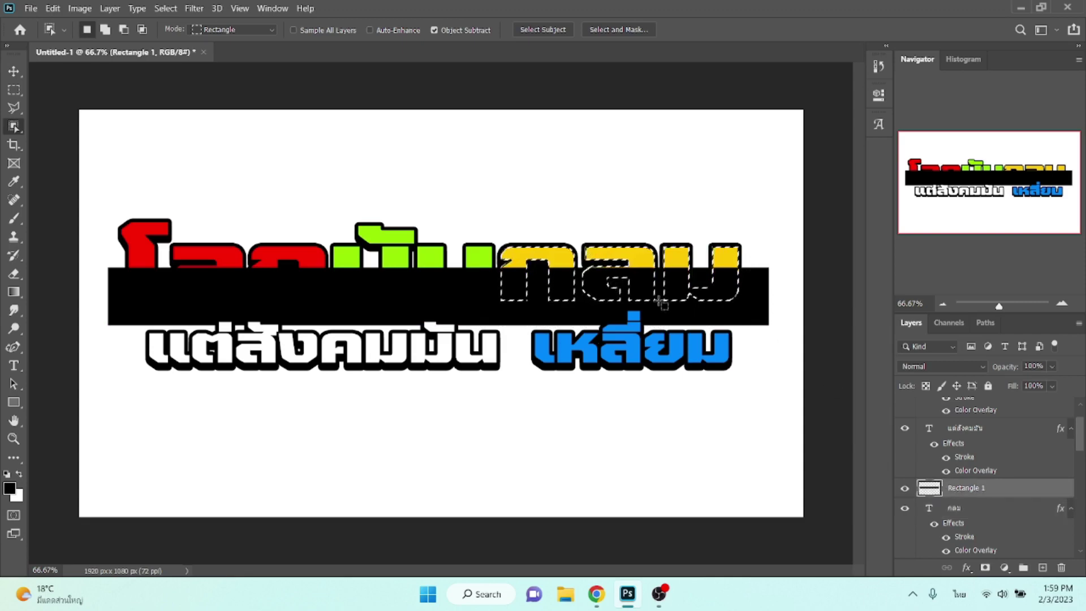
pyautogui.rightClick(633, 292)
pyautogui.click(672, 396)
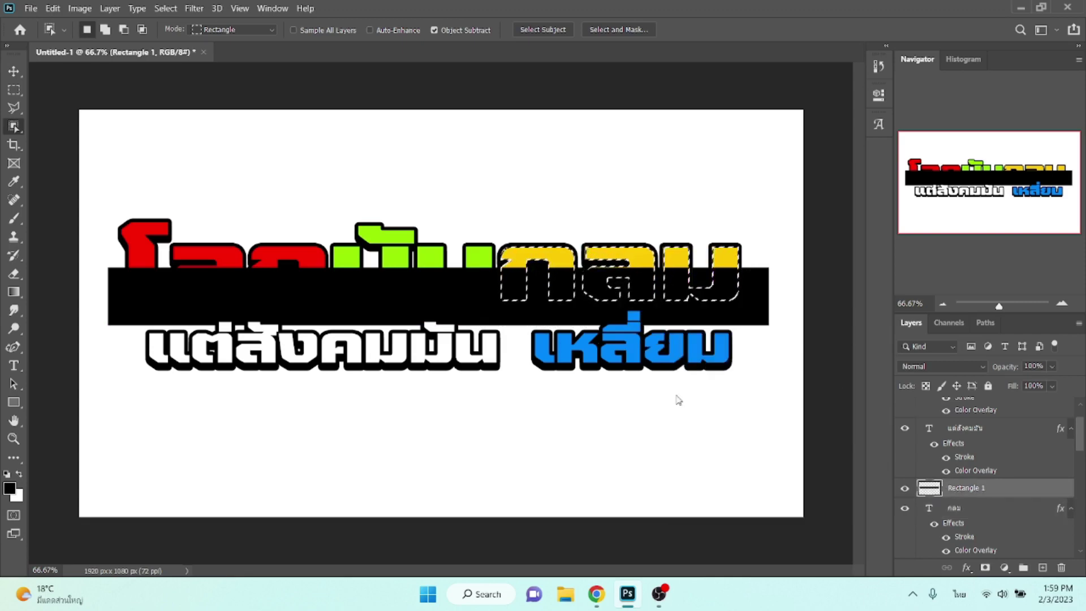
pyautogui.click(967, 566)
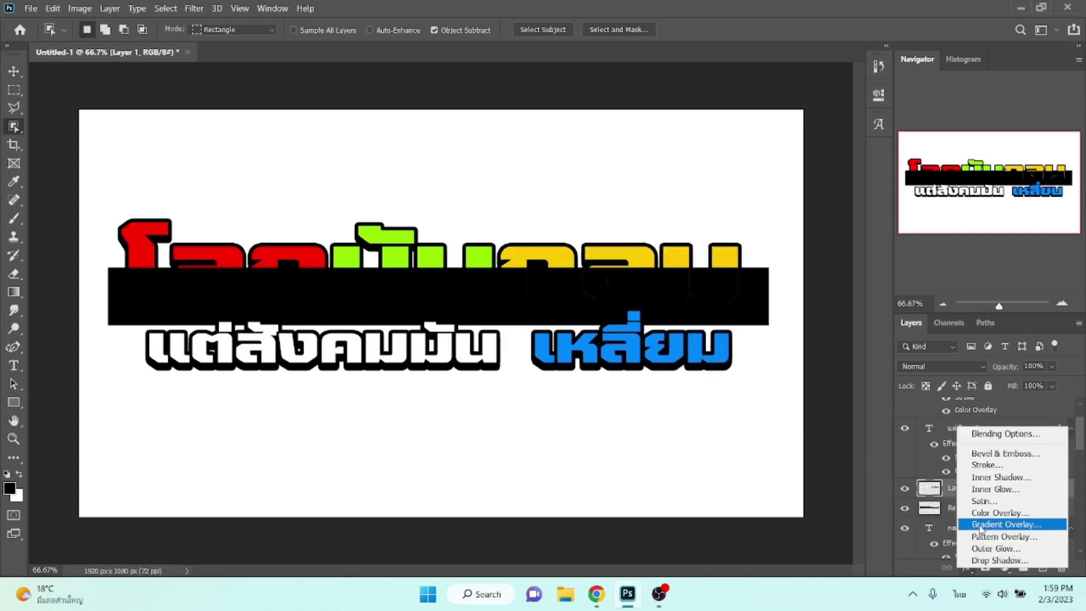
# - Give Layer 1 a 10 px inside stroke in yellow #fcca03 sampled from the headline
pyautogui.click(985, 469)
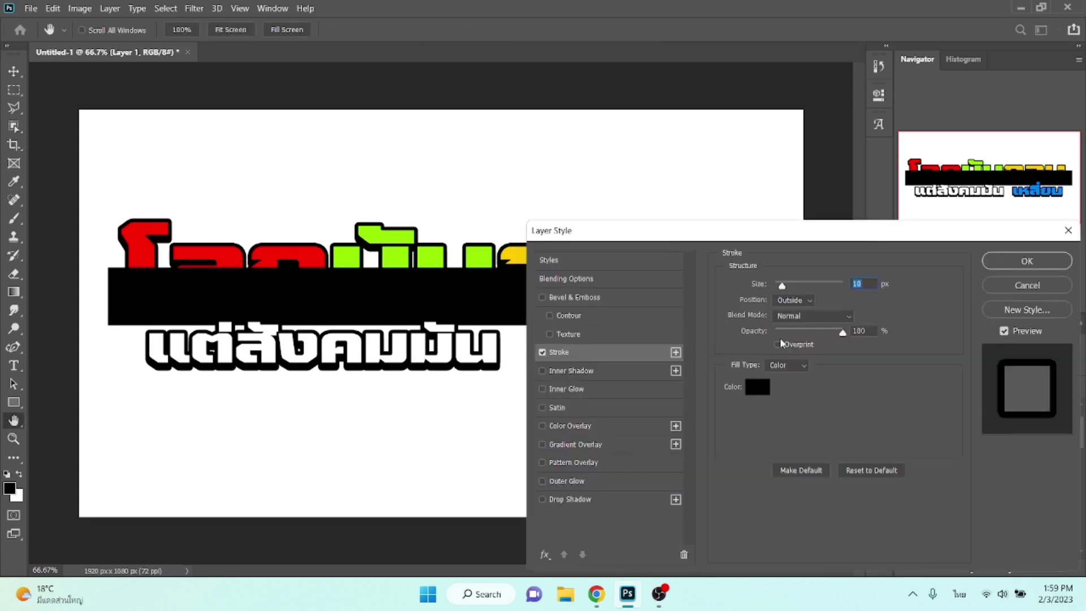
pyautogui.click(807, 300)
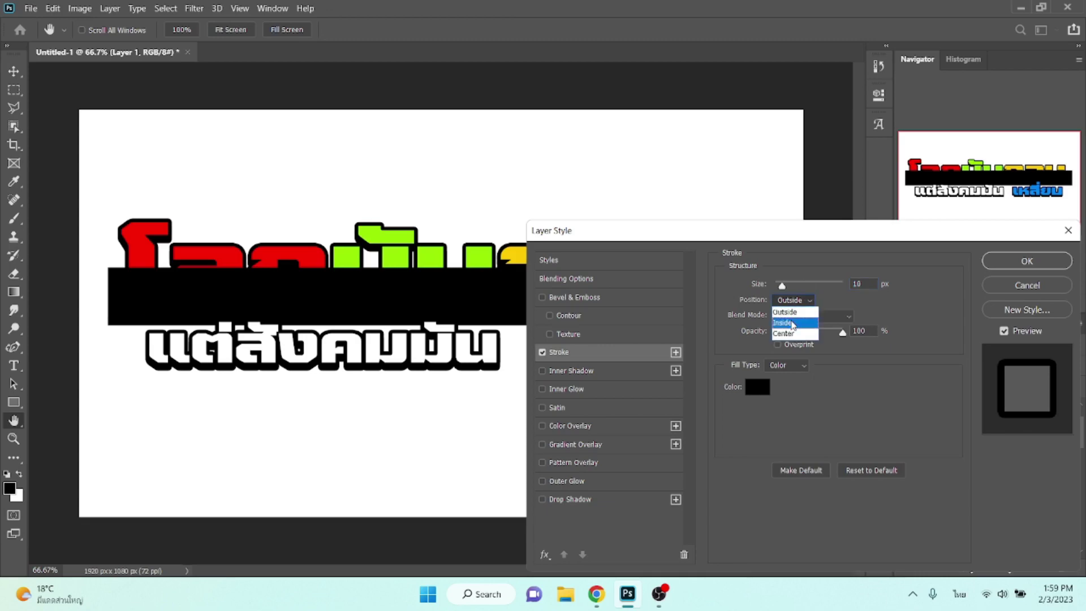
pyautogui.moveTo(770, 236); pyautogui.dragTo(870, 235)
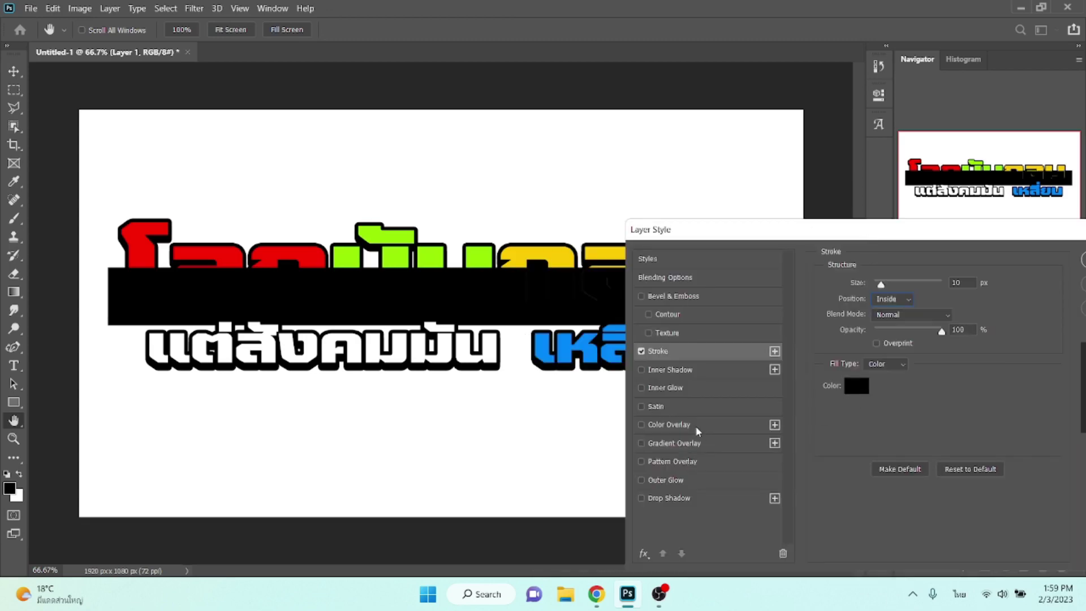
pyautogui.click(673, 424)
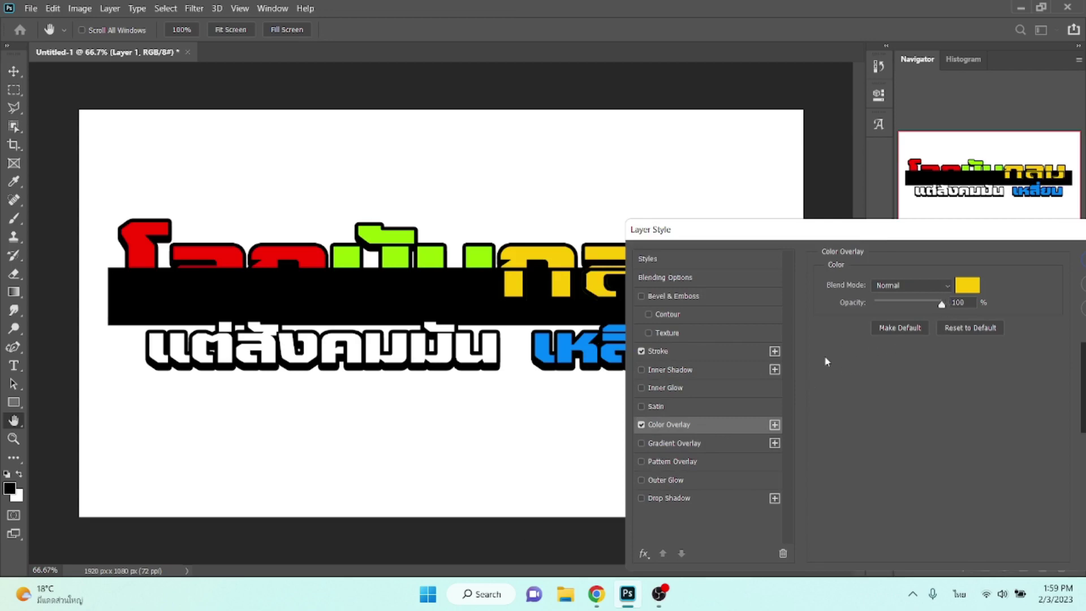
pyautogui.click(681, 351)
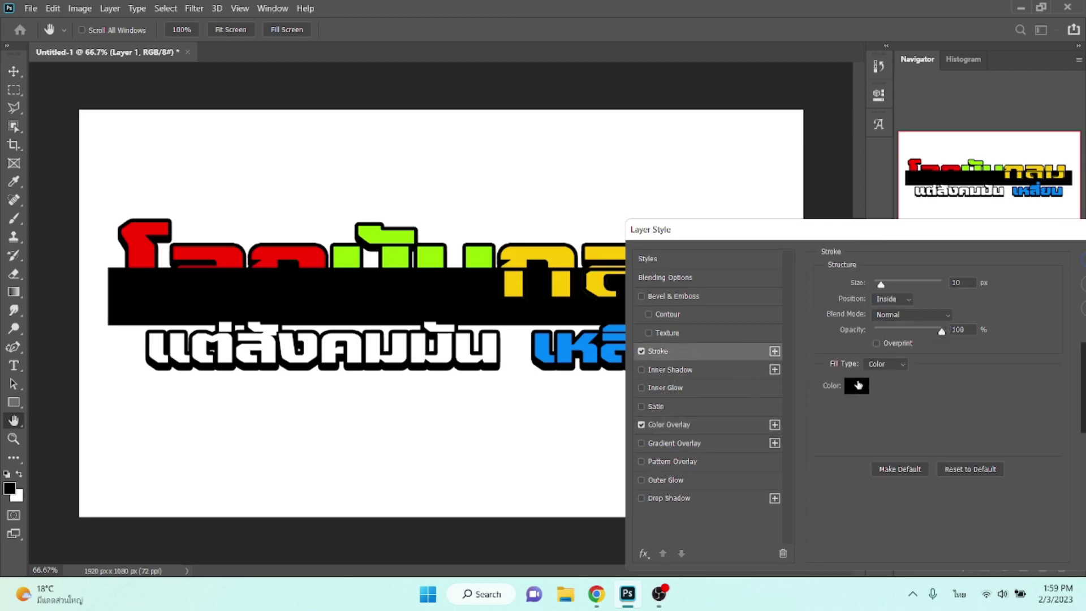
pyautogui.click(856, 385)
pyautogui.click(556, 258)
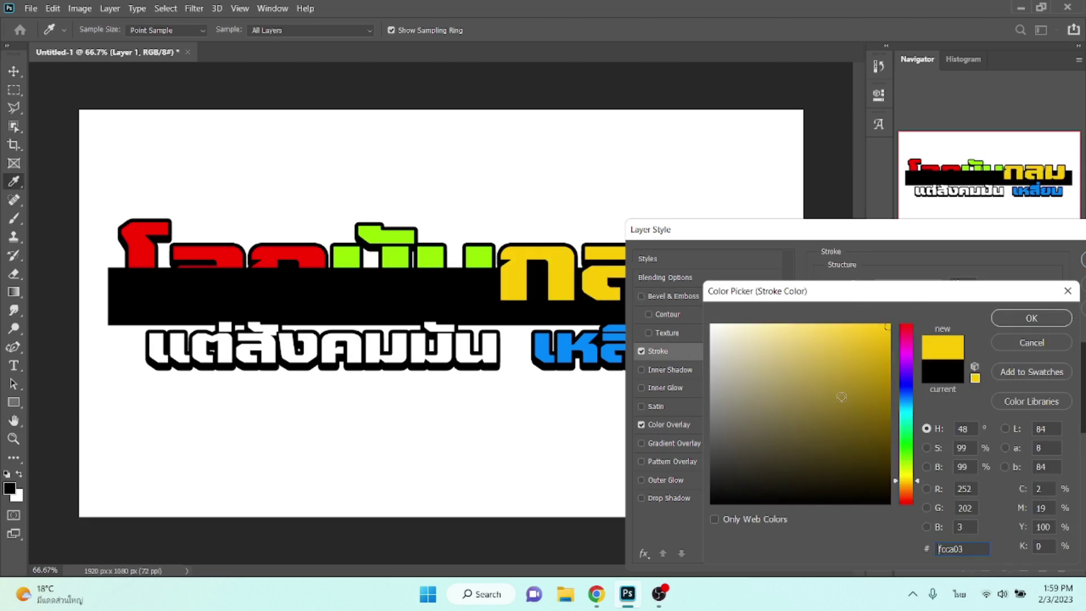
pyautogui.press('space')
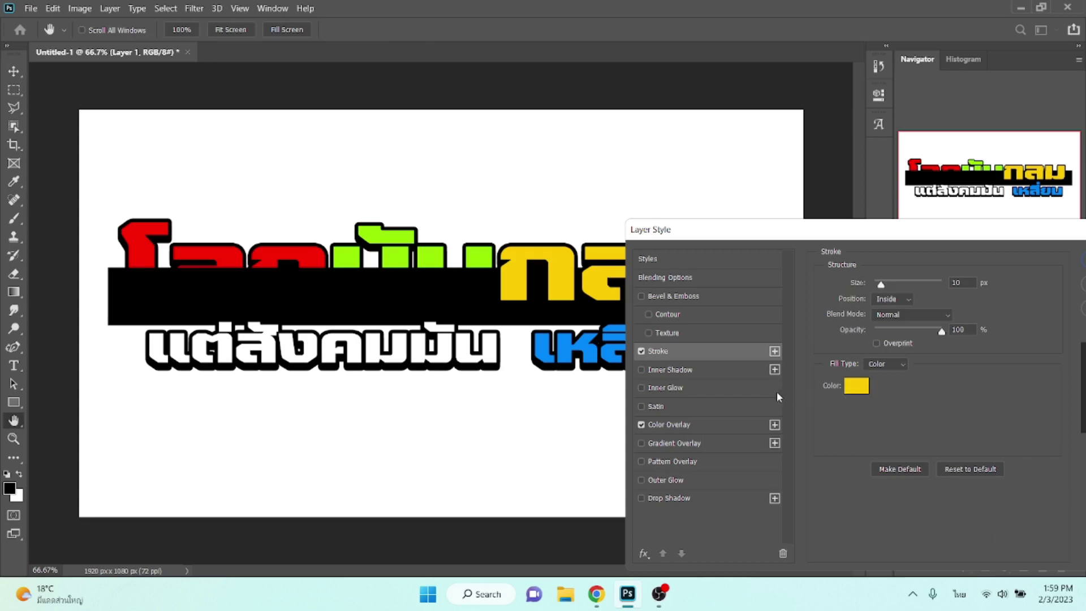
# - Set Layer 1's colour overlay to orange #fc7803 and apply the style
pyautogui.click(699, 432)
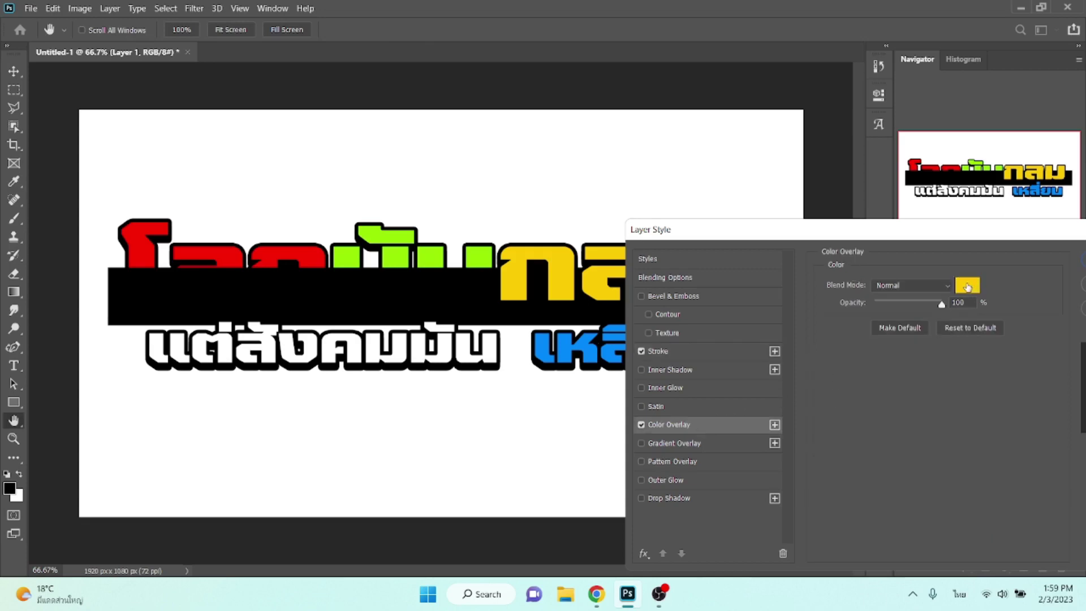
pyautogui.click(967, 285)
pyautogui.click(908, 487)
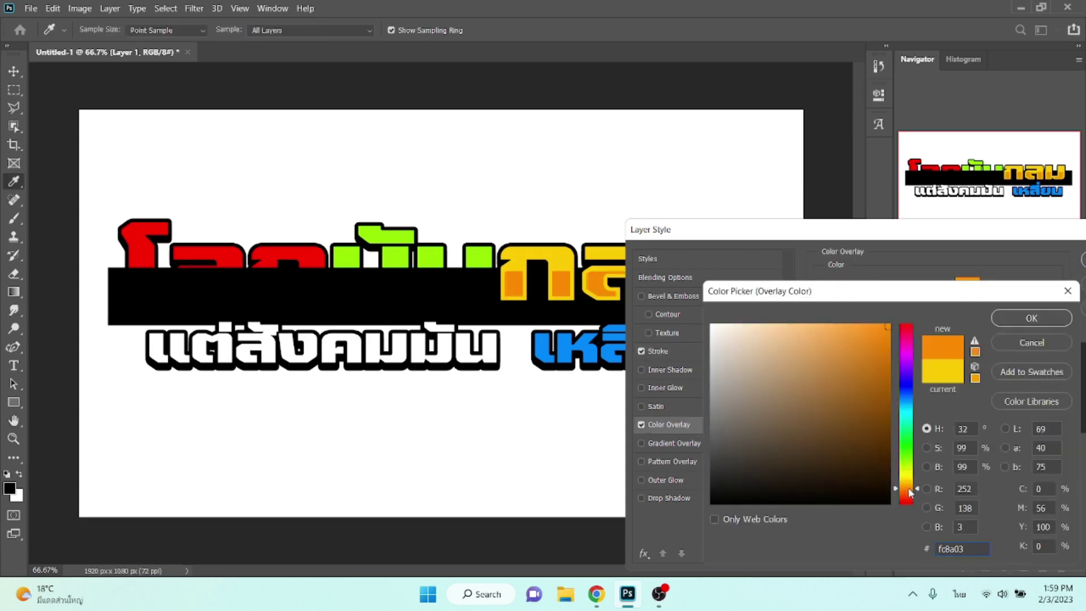
pyautogui.moveTo(908, 486); pyautogui.dragTo(908, 490)
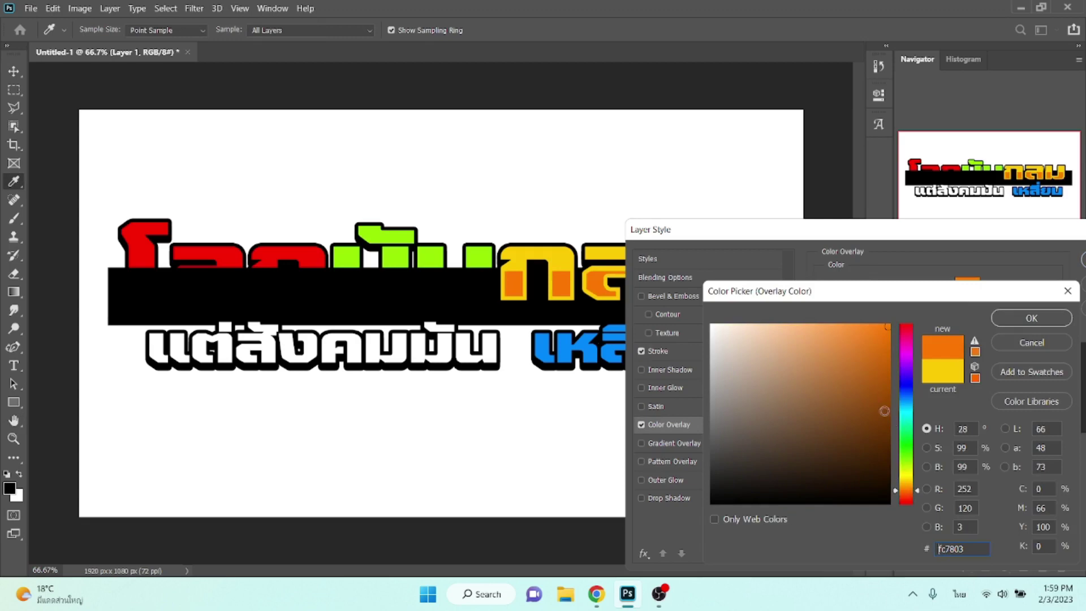
pyautogui.press('Return')
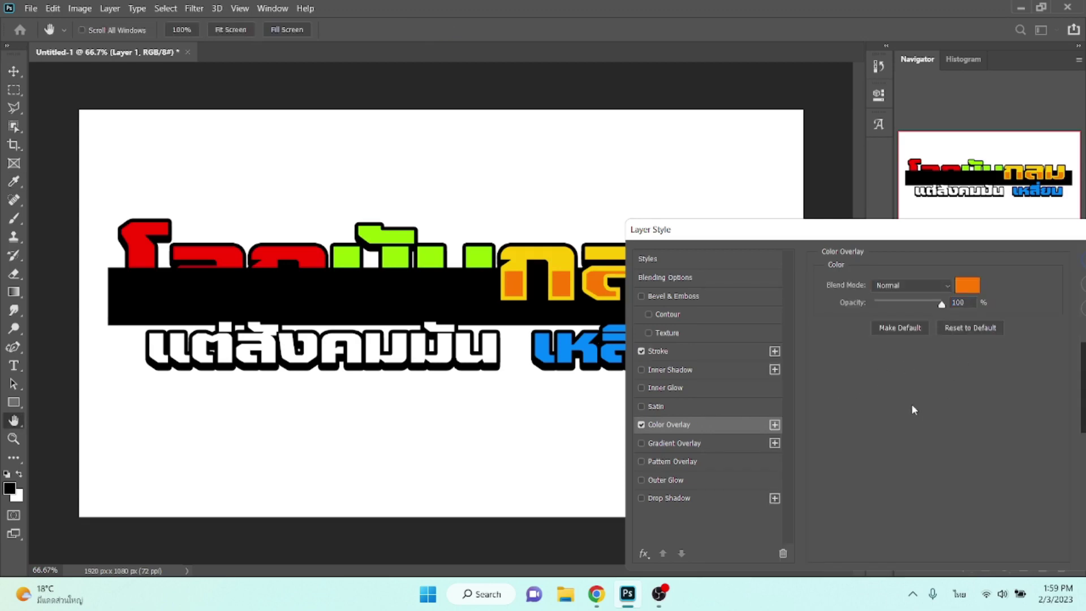
pyautogui.press('Return')
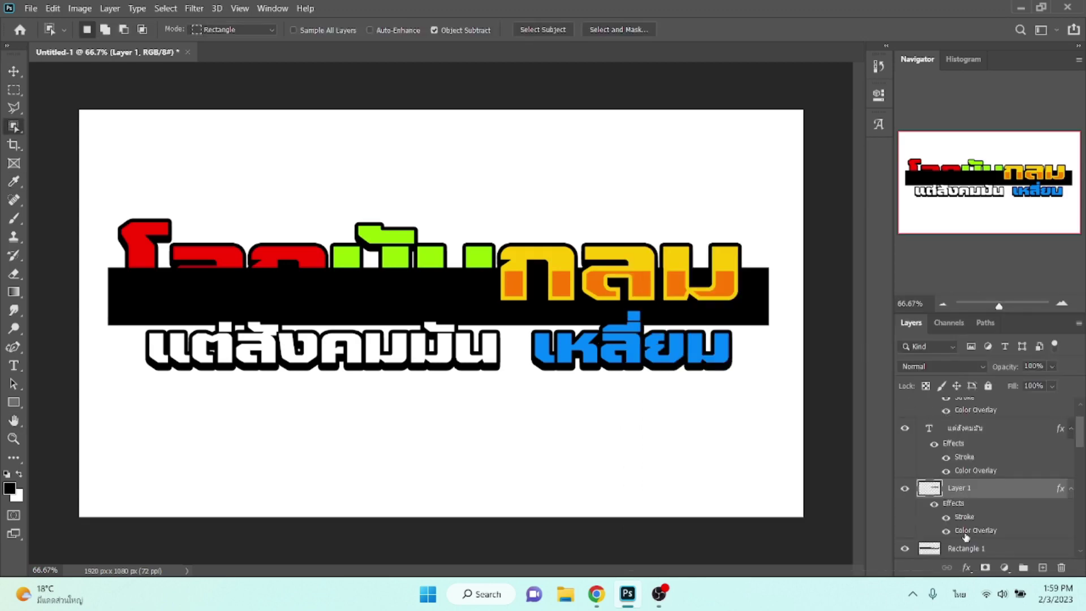
# - Cut the part of the black bar behind มัน into a new Layer 2
pyautogui.scroll(-2, 965, 536)
pyautogui.scroll(-1, 963, 525)
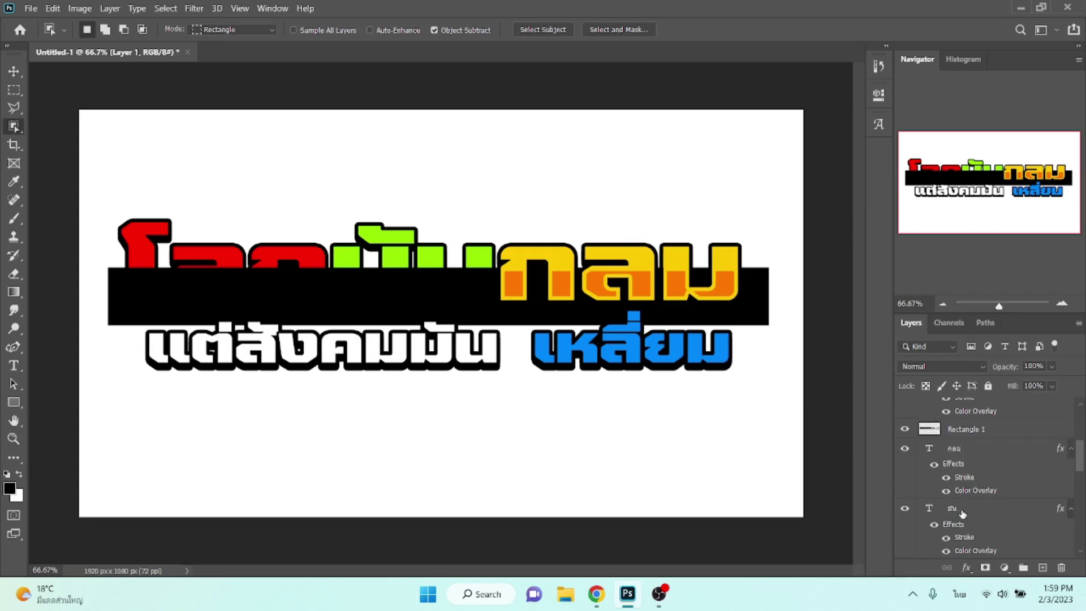
pyautogui.click(961, 512)
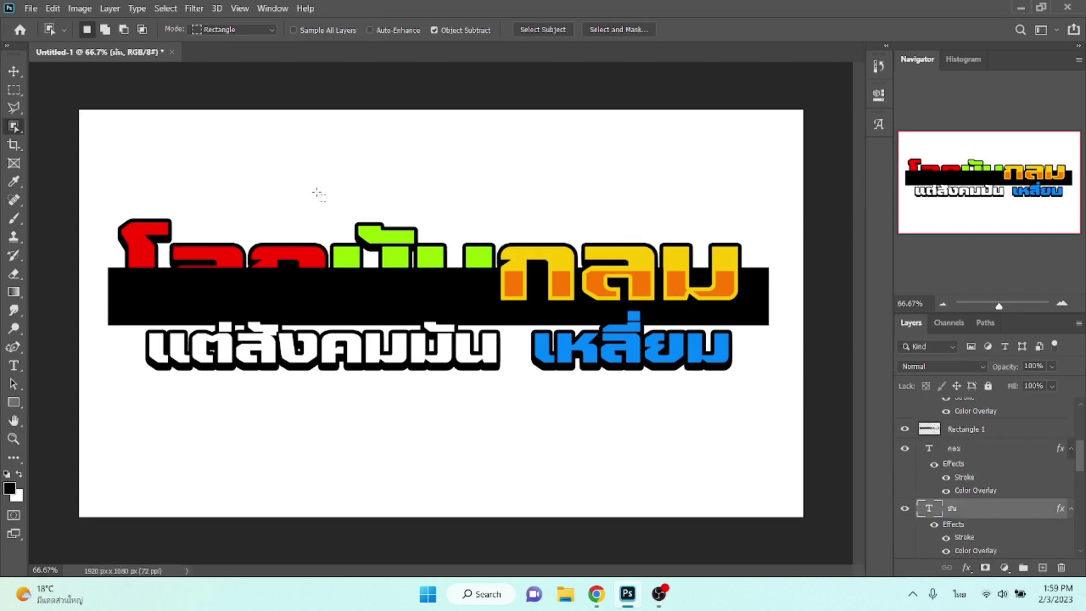
pyautogui.moveTo(308, 184); pyautogui.dragTo(522, 338)
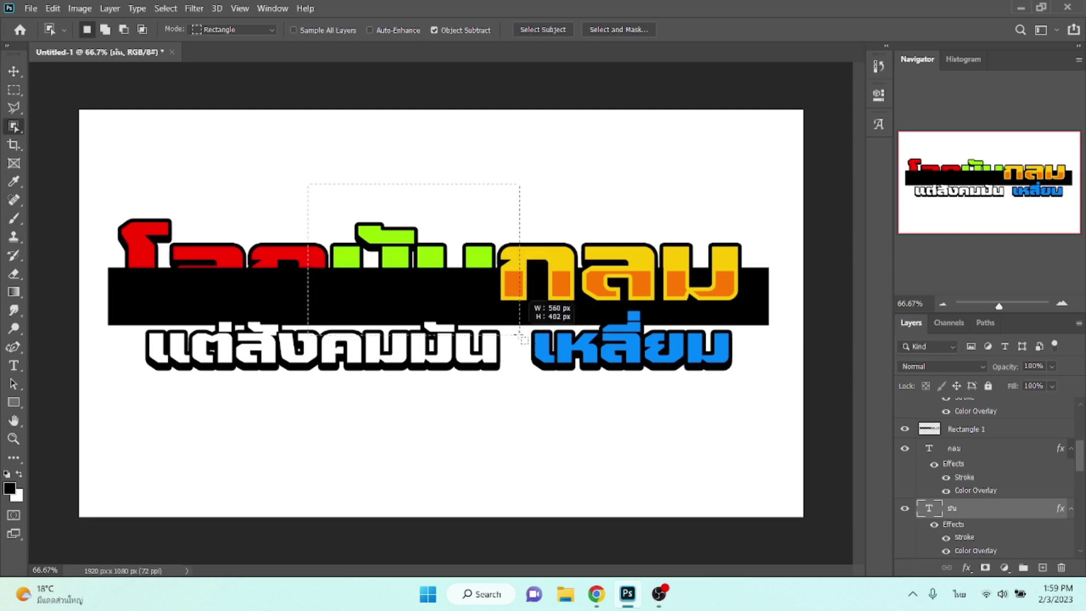
pyautogui.moveTo(520, 337); pyautogui.dragTo(520, 337)
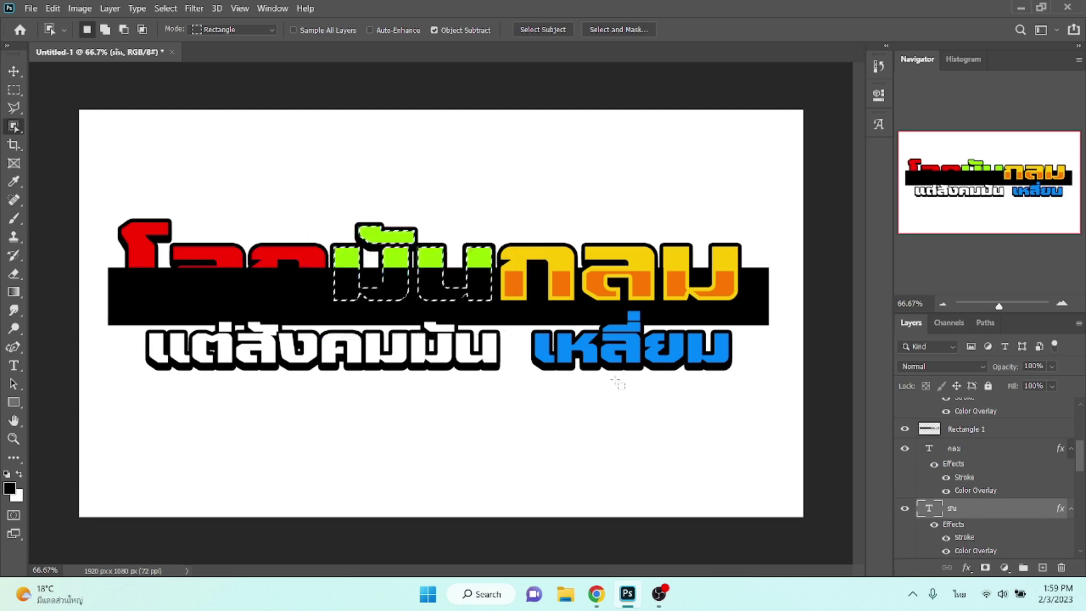
pyautogui.click(930, 431)
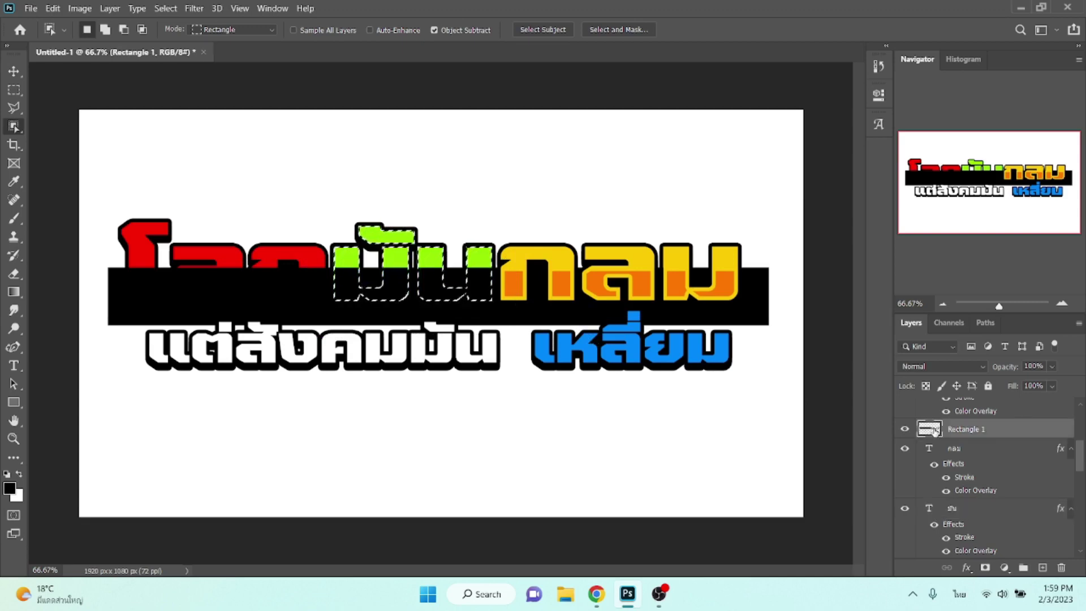
pyautogui.rightClick(463, 280)
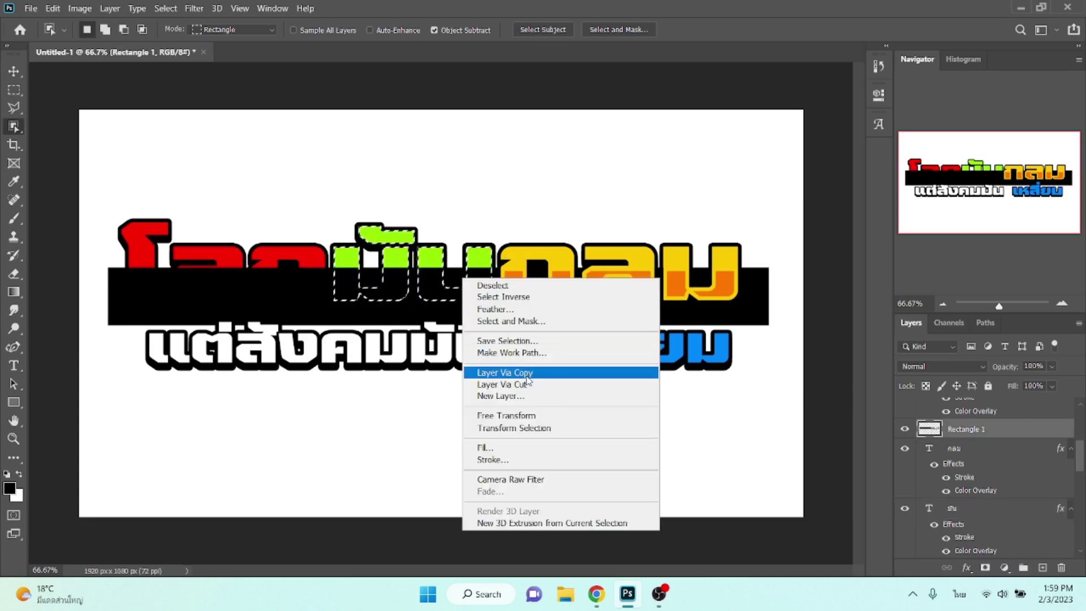
pyautogui.click(554, 383)
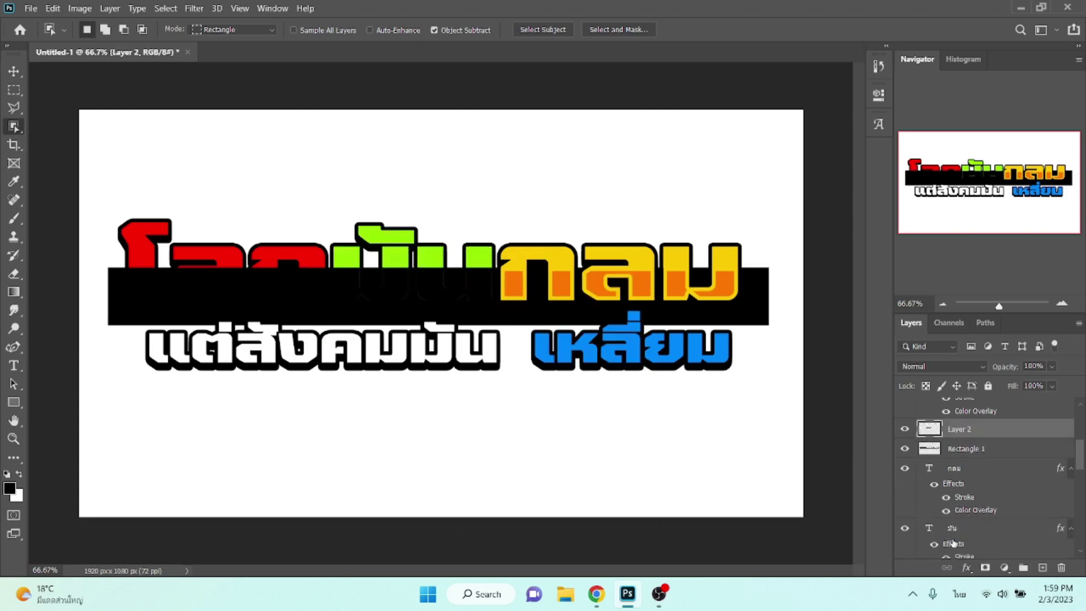
# - Give Layer 2 a bright green inside stroke and a dark green #548d03 colour overlay
pyautogui.click(966, 567)
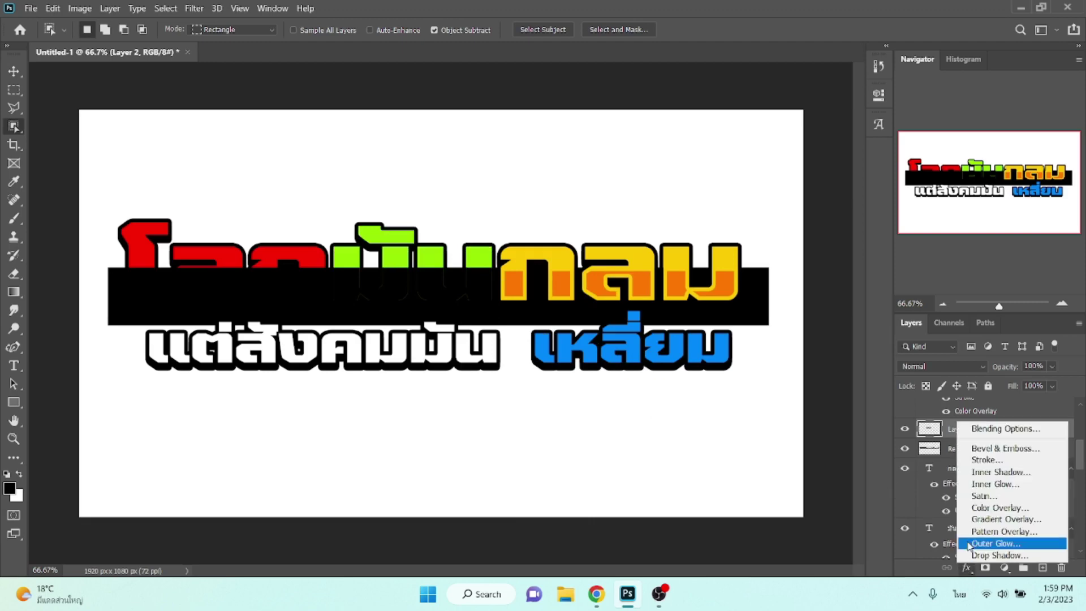
pyautogui.click(972, 459)
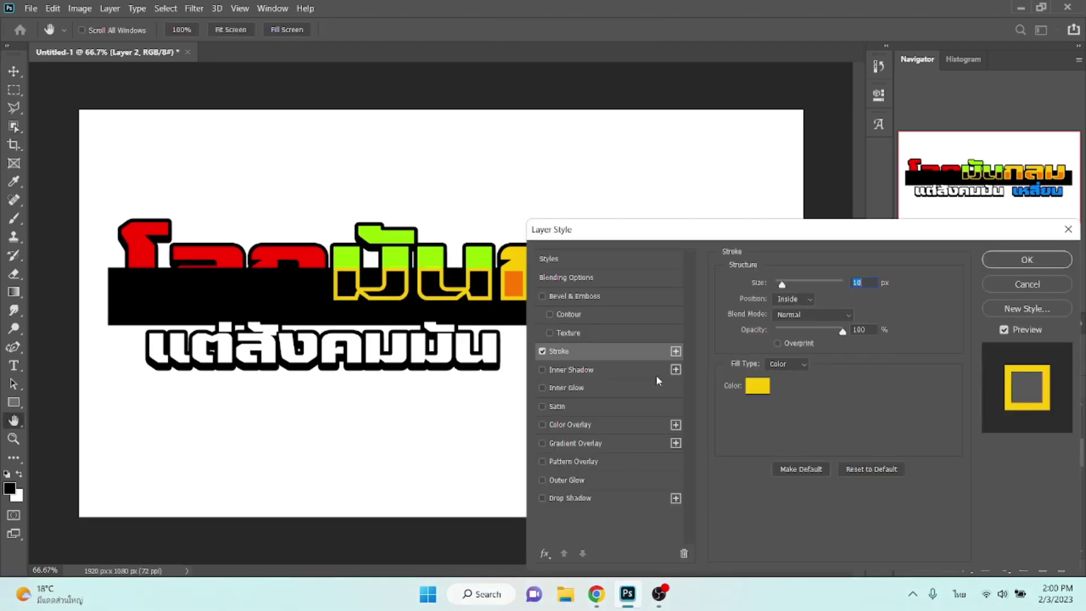
pyautogui.click(758, 386)
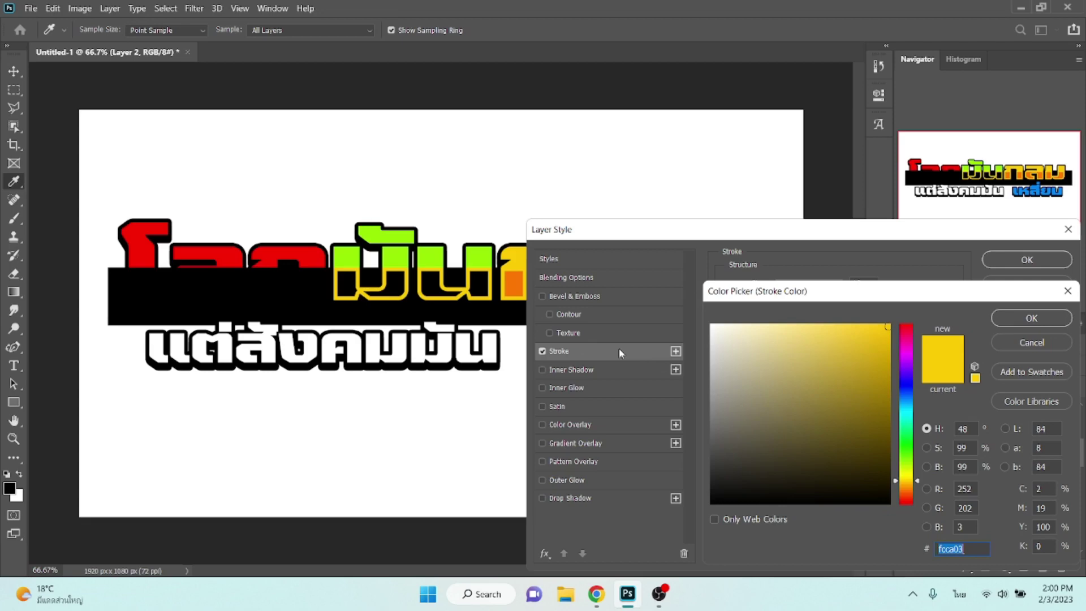
pyautogui.click(479, 257)
pyautogui.press('Return')
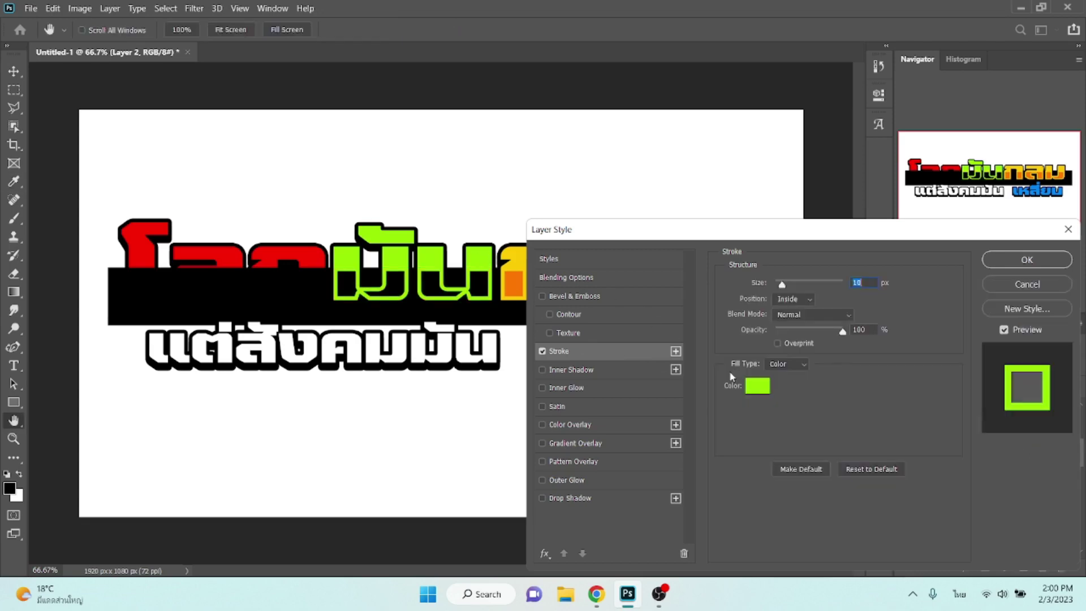
pyautogui.click(570, 425)
pyautogui.click(870, 286)
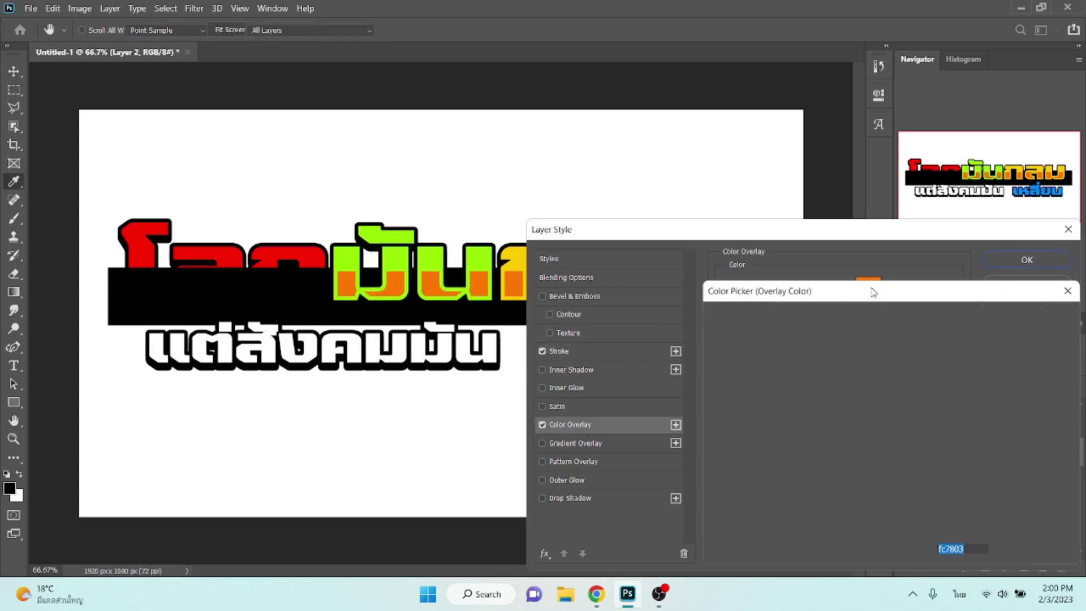
pyautogui.click(489, 255)
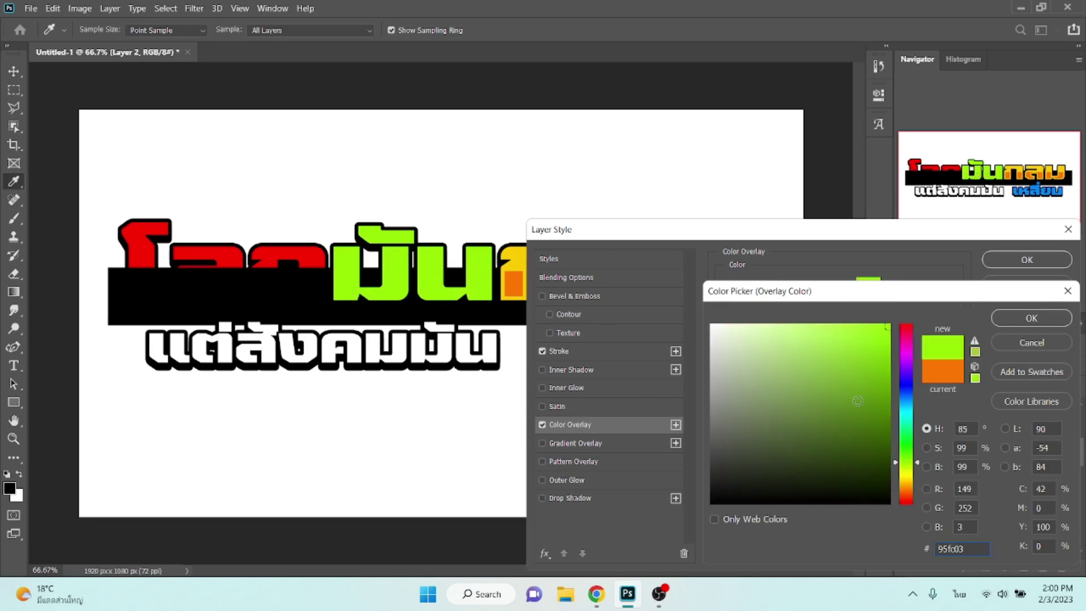
pyautogui.click(886, 404)
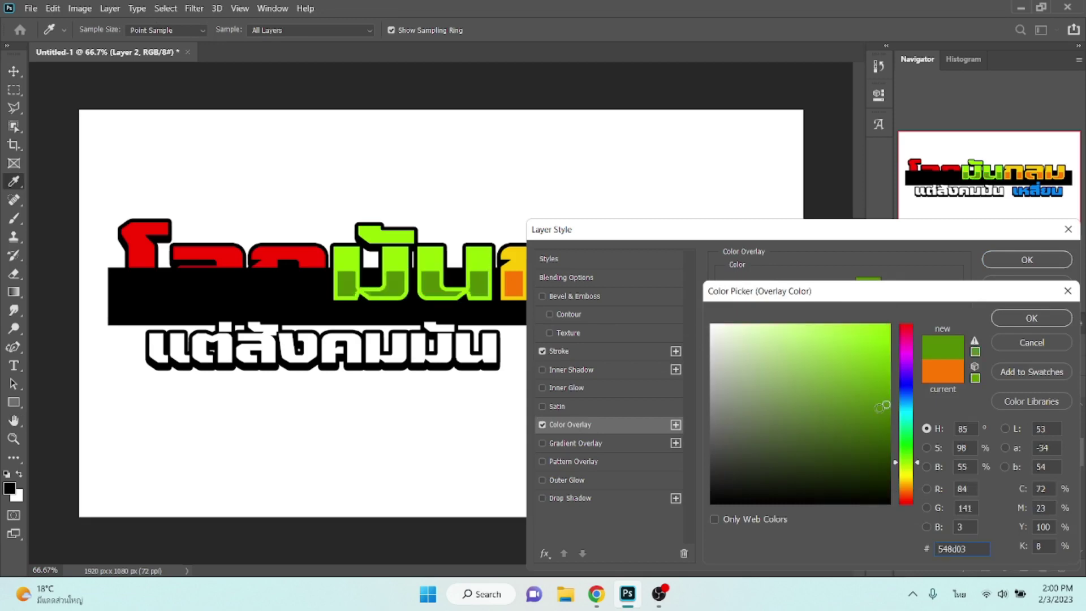
pyautogui.press('Return')
pyautogui.press('Return')
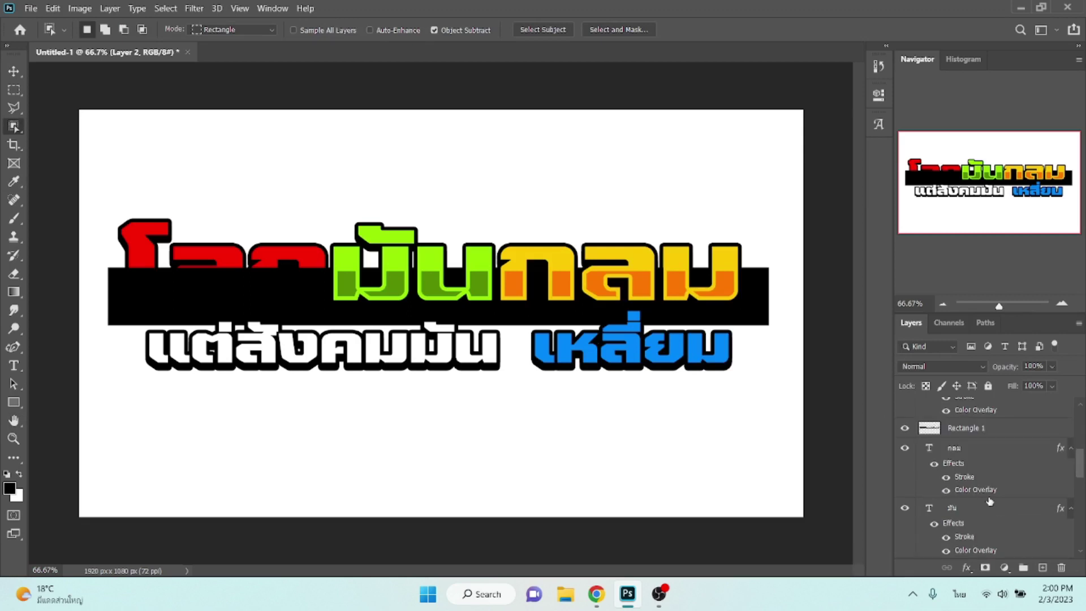
pyautogui.scroll(-5, 989, 496)
# - Copy the โลก-shaped part of the black bar to Layer 3, then delete the bar
pyautogui.click(971, 508)
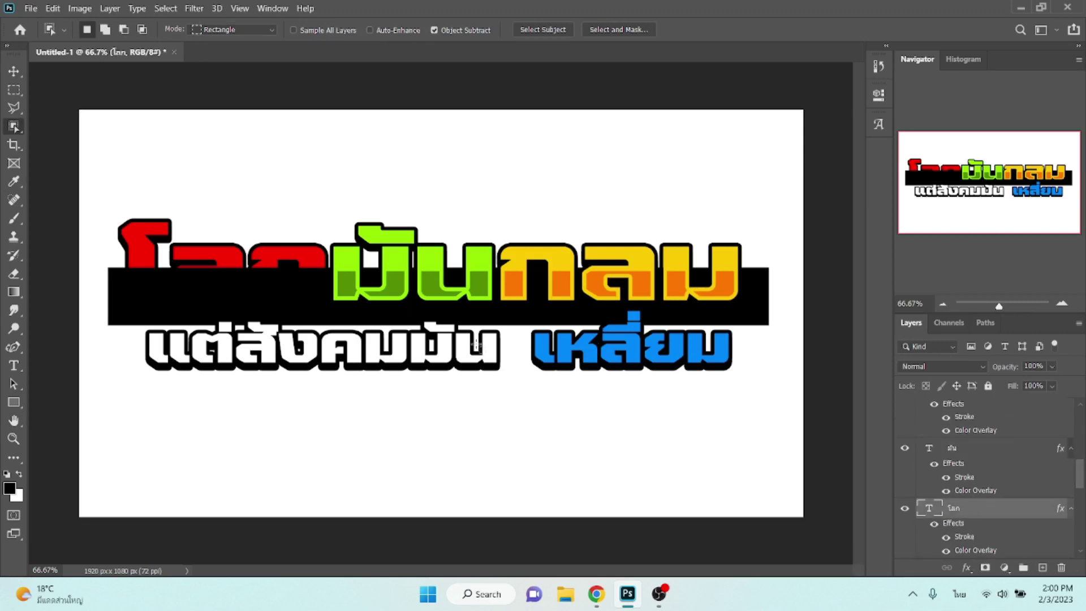
pyautogui.moveTo(102, 196); pyautogui.dragTo(338, 329)
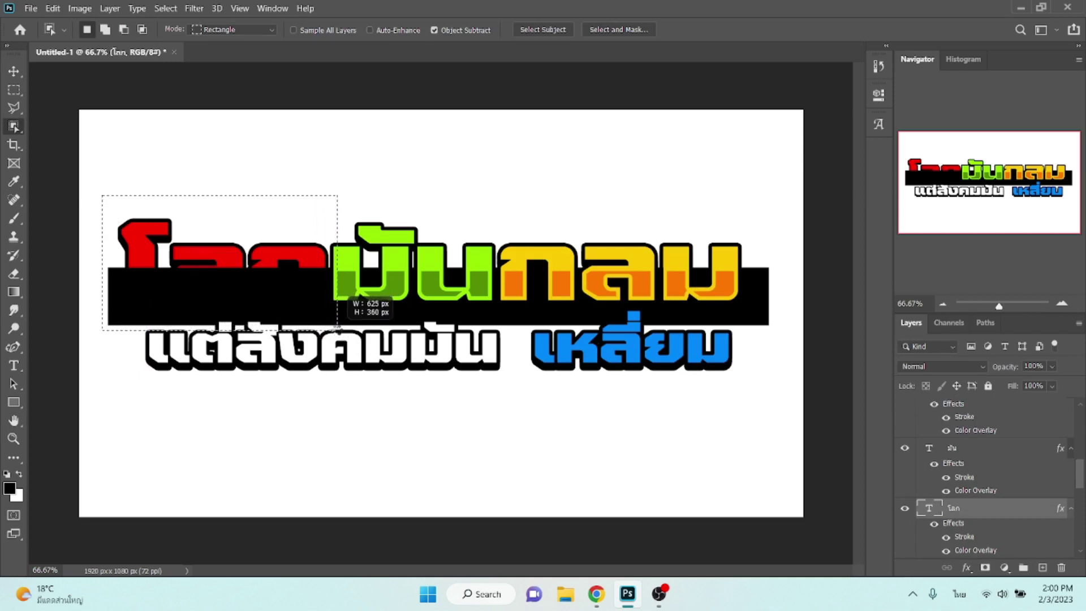
pyautogui.moveTo(338, 328); pyautogui.dragTo(338, 330)
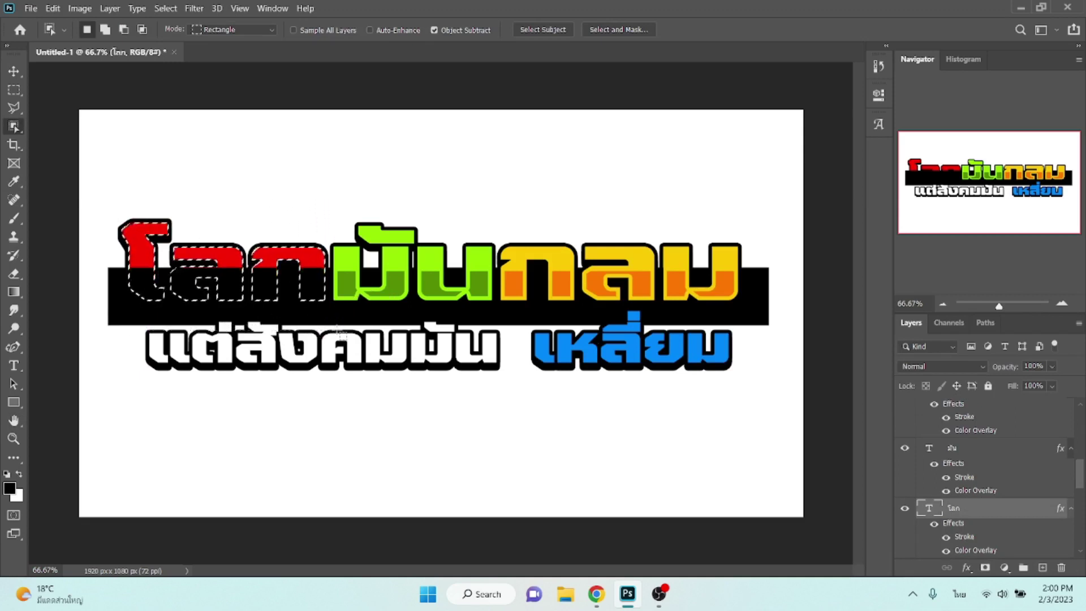
pyautogui.scroll(3, 950, 497)
pyautogui.scroll(2, 950, 497)
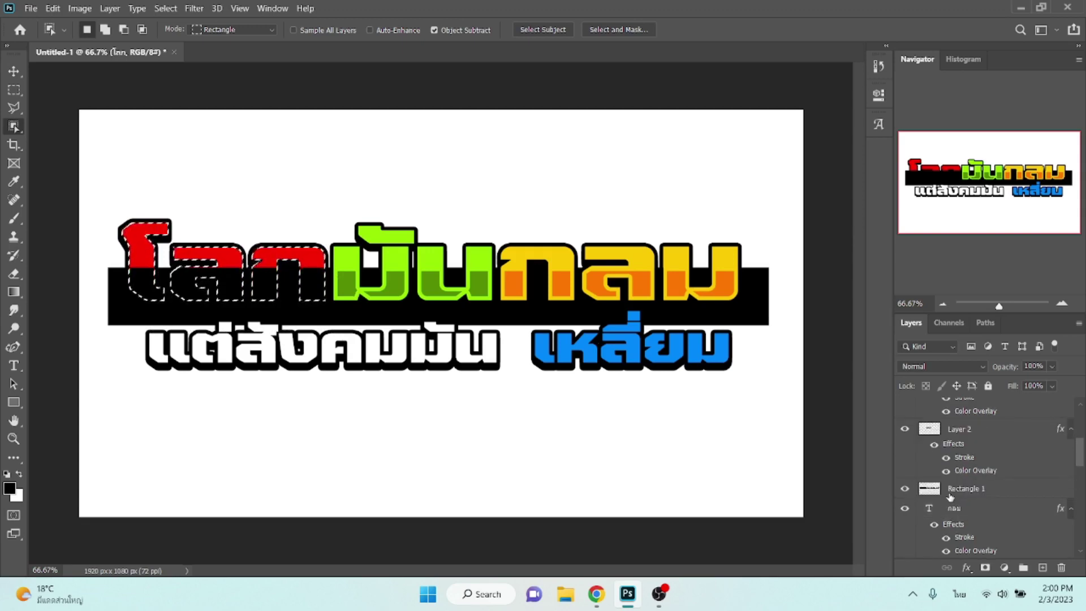
pyautogui.click(950, 497)
pyautogui.rightClick(248, 291)
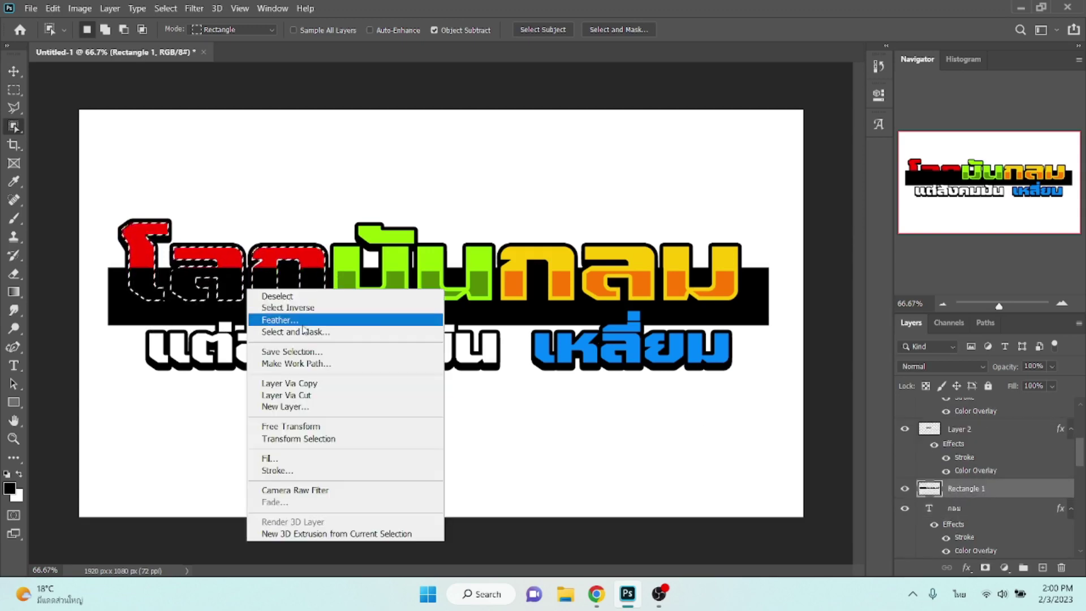
pyautogui.click(301, 395)
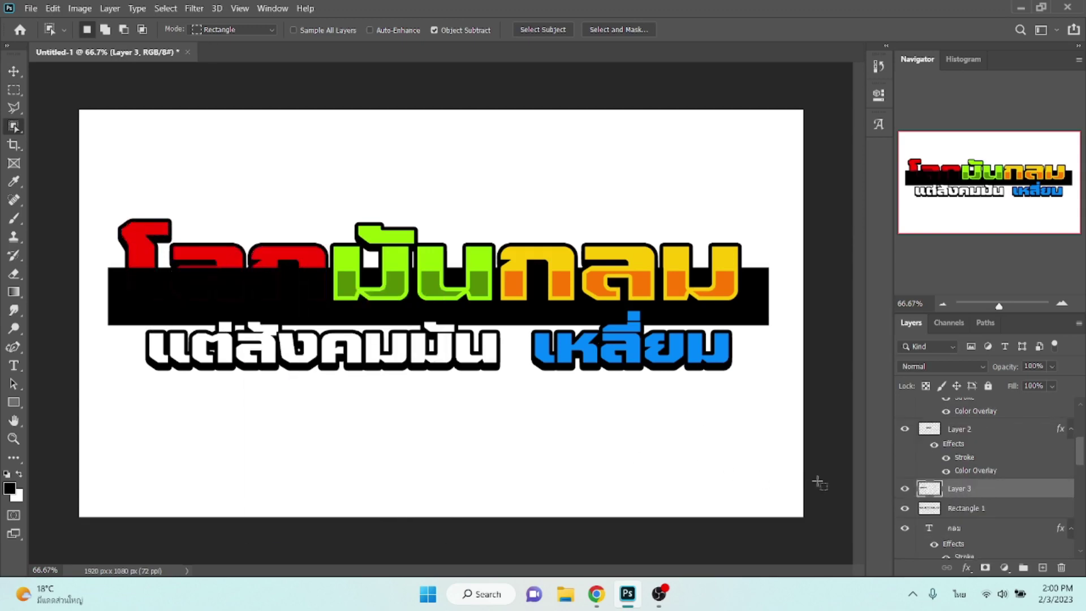
pyautogui.click(962, 507)
pyautogui.press('Delete')
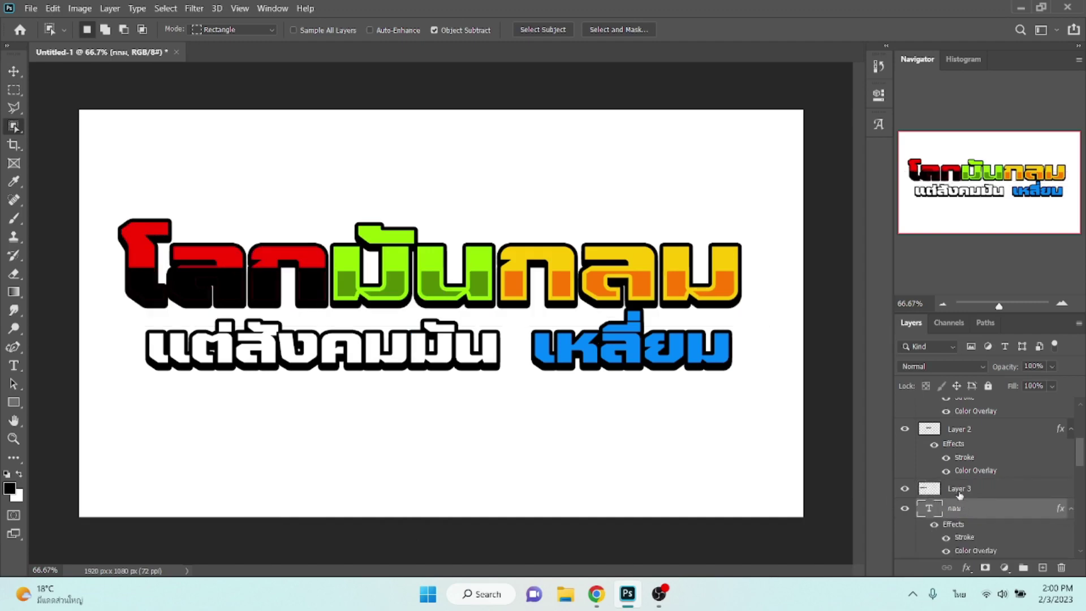
# - Add a stroke to Layer 3 in red sampled from the โลก letters
pyautogui.click(959, 492)
pyautogui.click(965, 565)
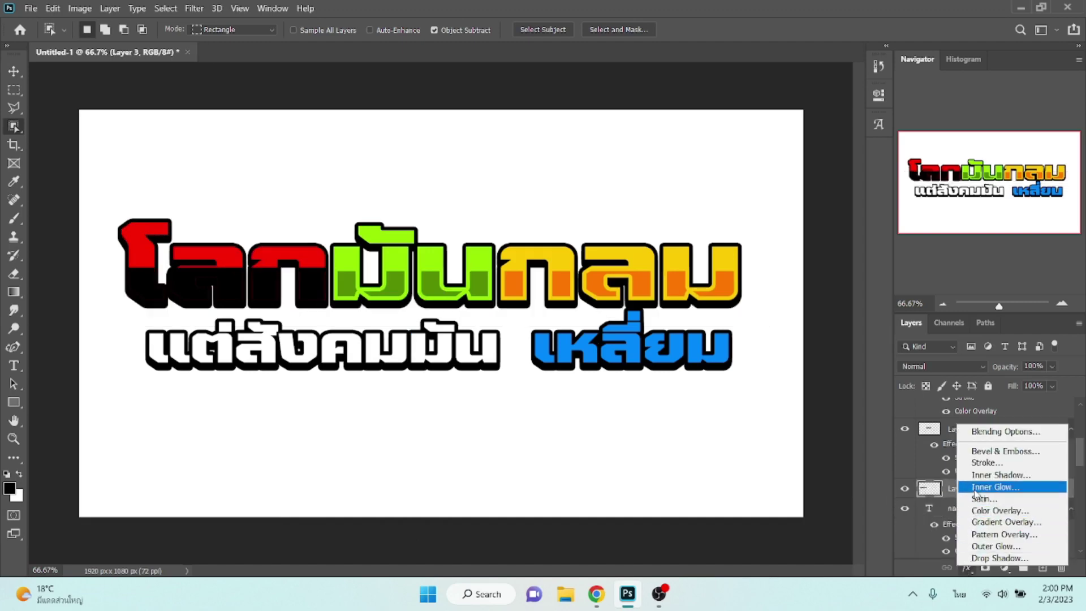
pyautogui.click(967, 459)
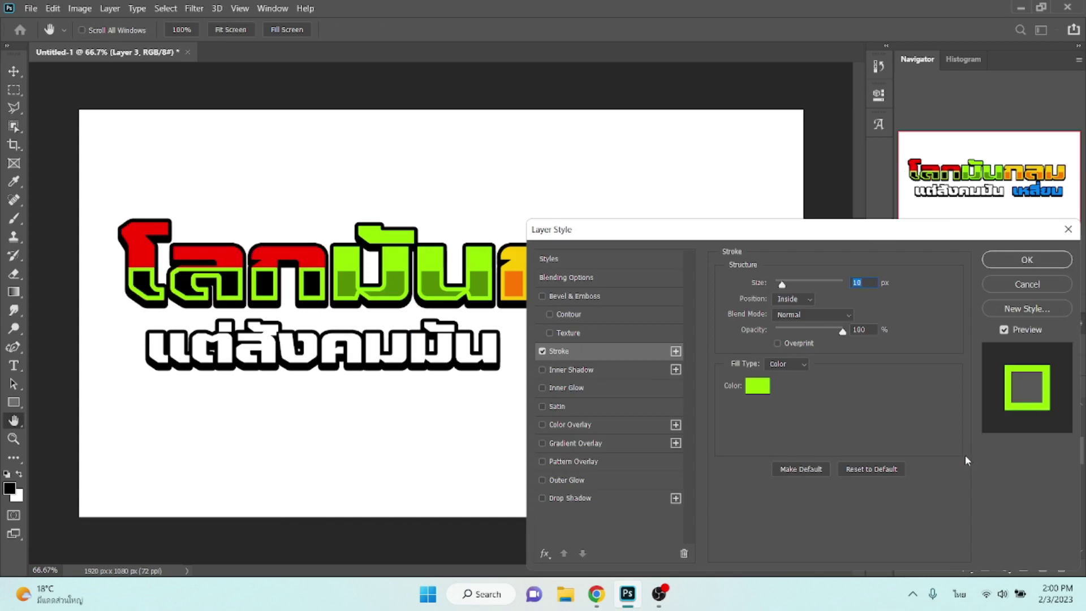
pyautogui.click(756, 390)
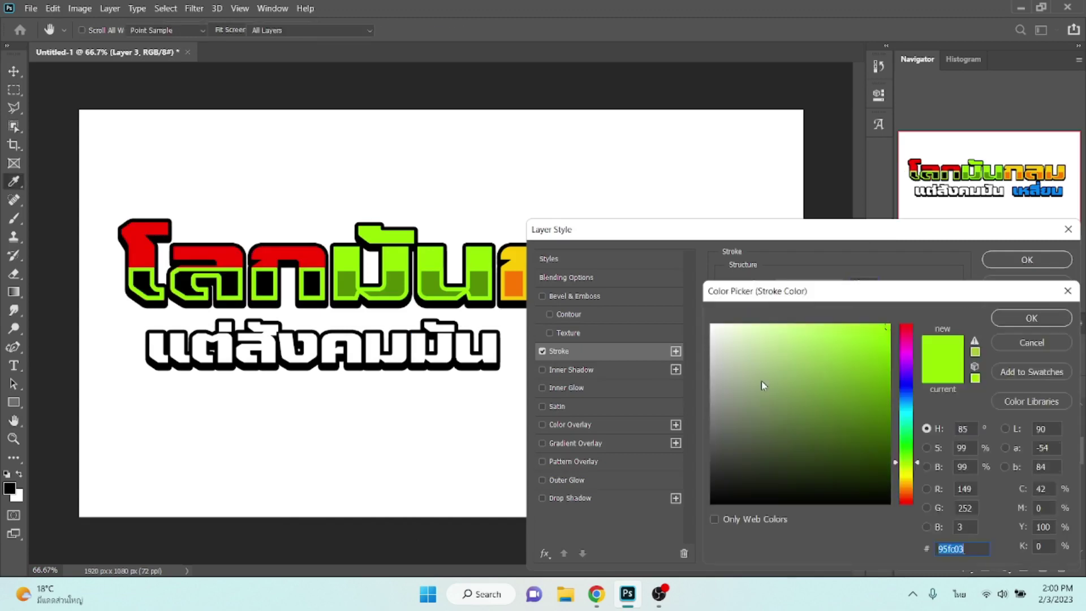
pyautogui.click(308, 252)
pyautogui.press('Return')
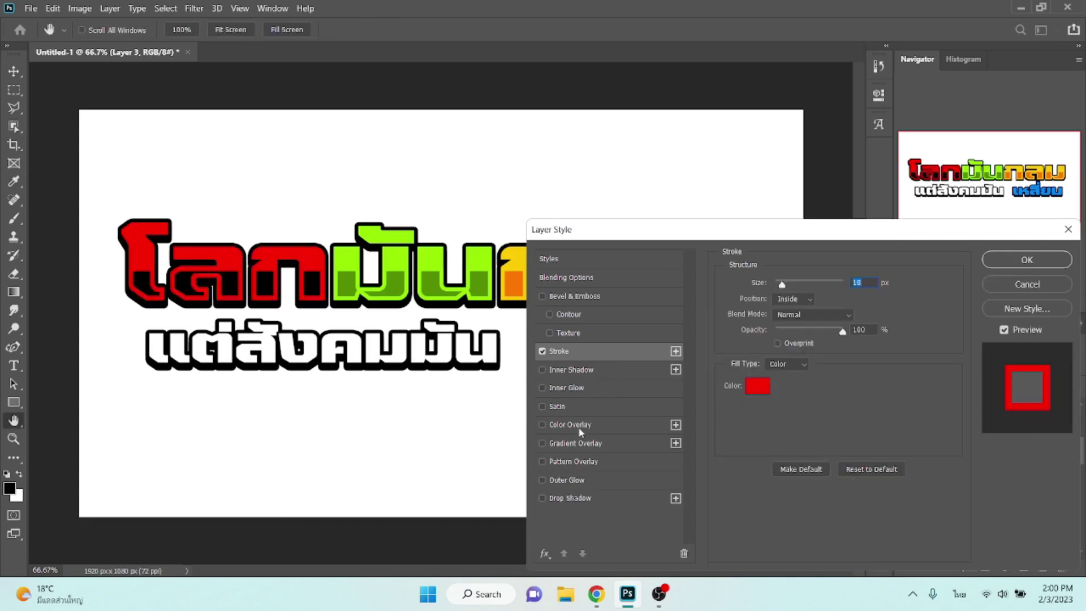
# - Give Layer 3 a dark red #a11001 colour overlay and apply the effects
pyautogui.click(579, 428)
pyautogui.click(859, 289)
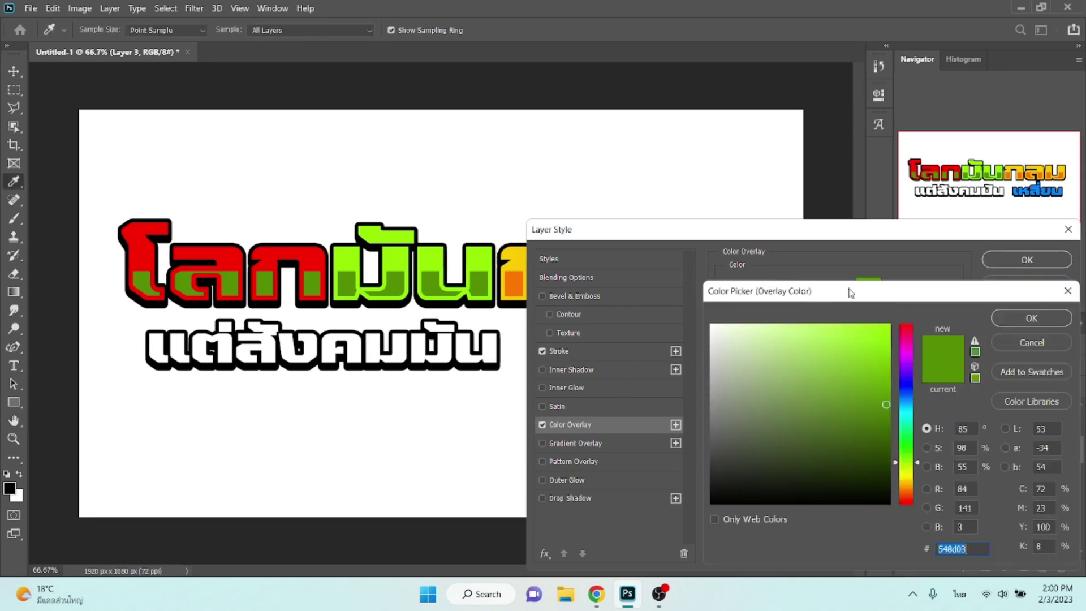
pyautogui.click(317, 258)
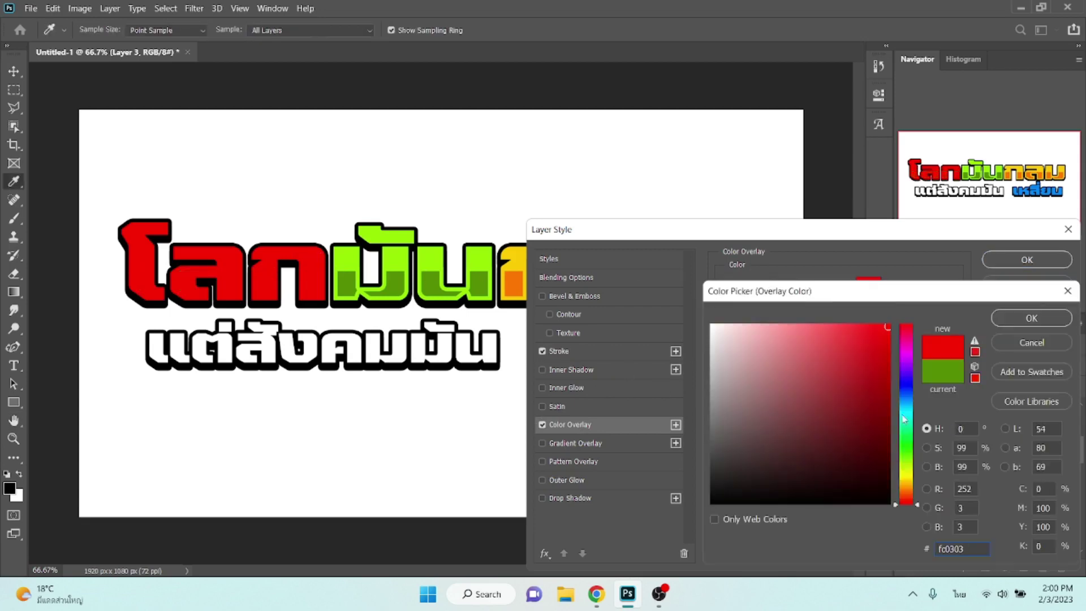
pyautogui.click(908, 487)
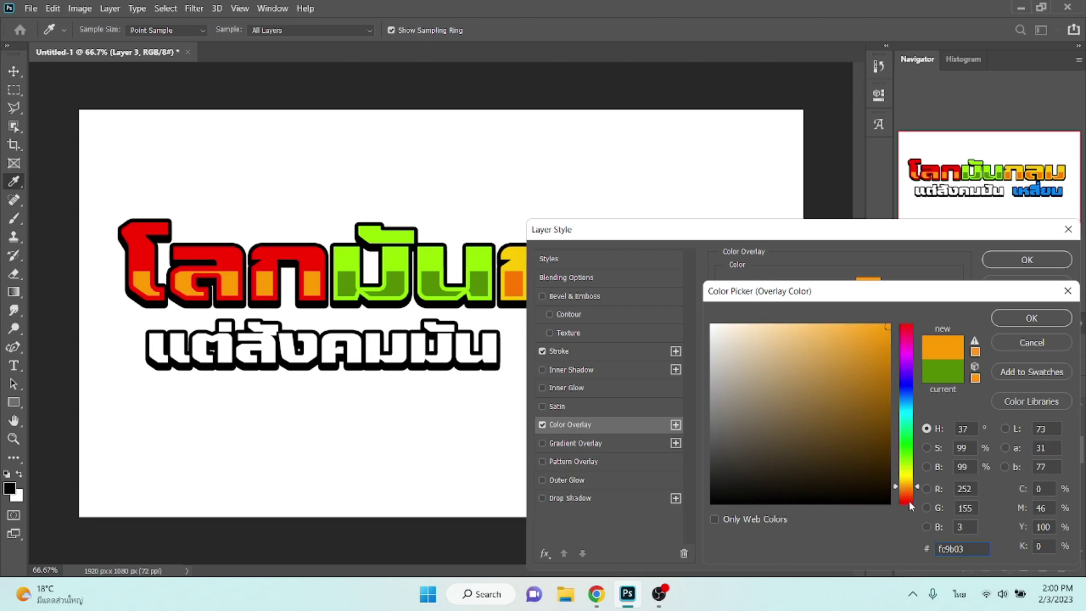
pyautogui.click(908, 500)
pyautogui.click(889, 390)
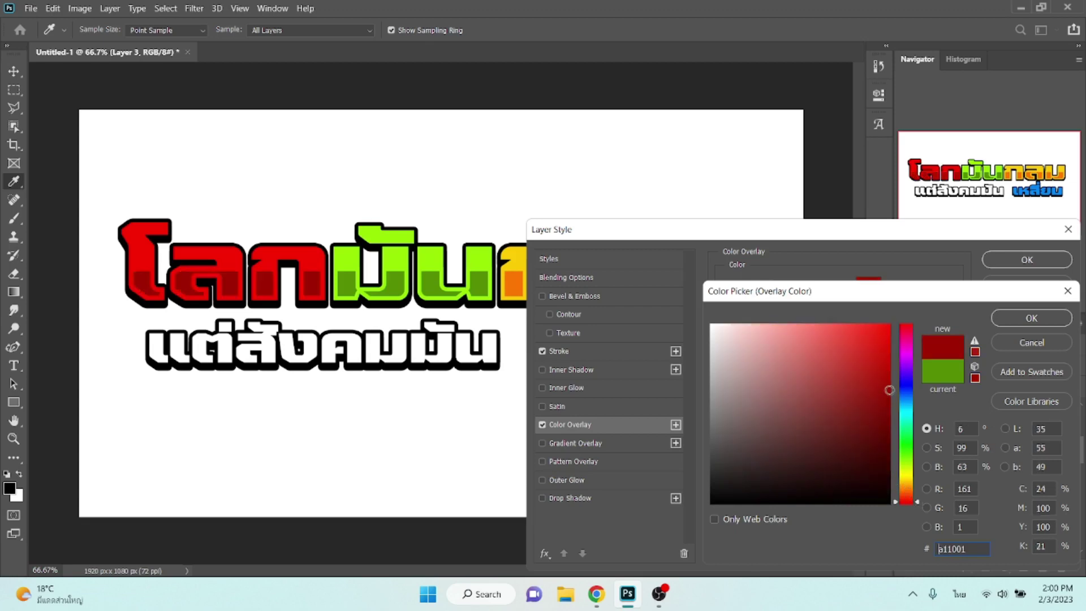
pyautogui.press('Return')
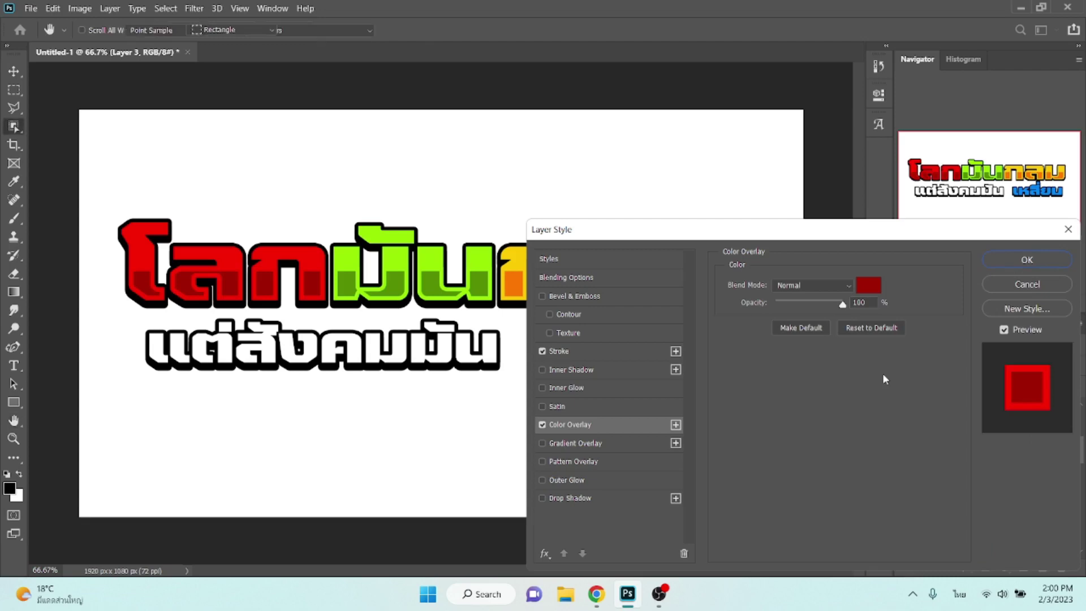
pyautogui.press('Return')
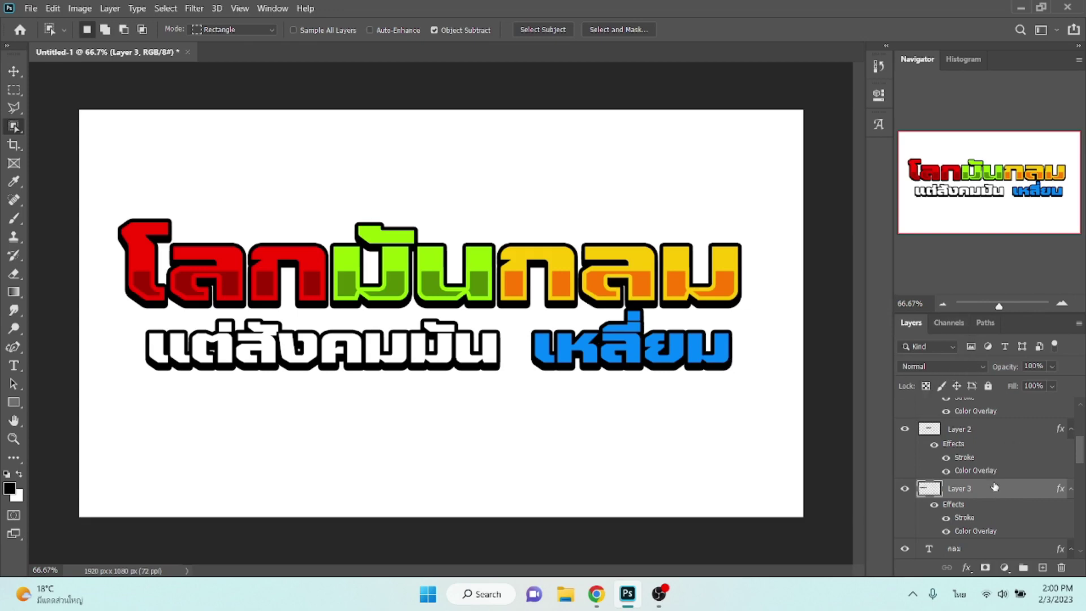
pyautogui.scroll(-2, 990, 486)
pyautogui.scroll(-2, 988, 486)
# - Select all headline layers from โลก copy up to เหลี่ยม and group them as Group 1
pyautogui.scroll(-1, 989, 490)
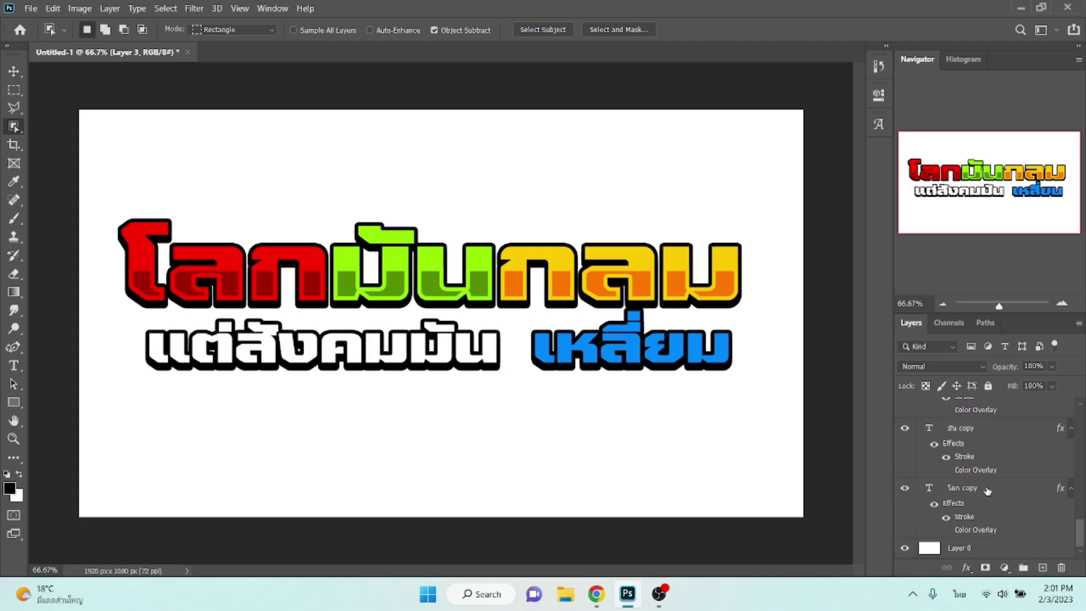
pyautogui.click(966, 488)
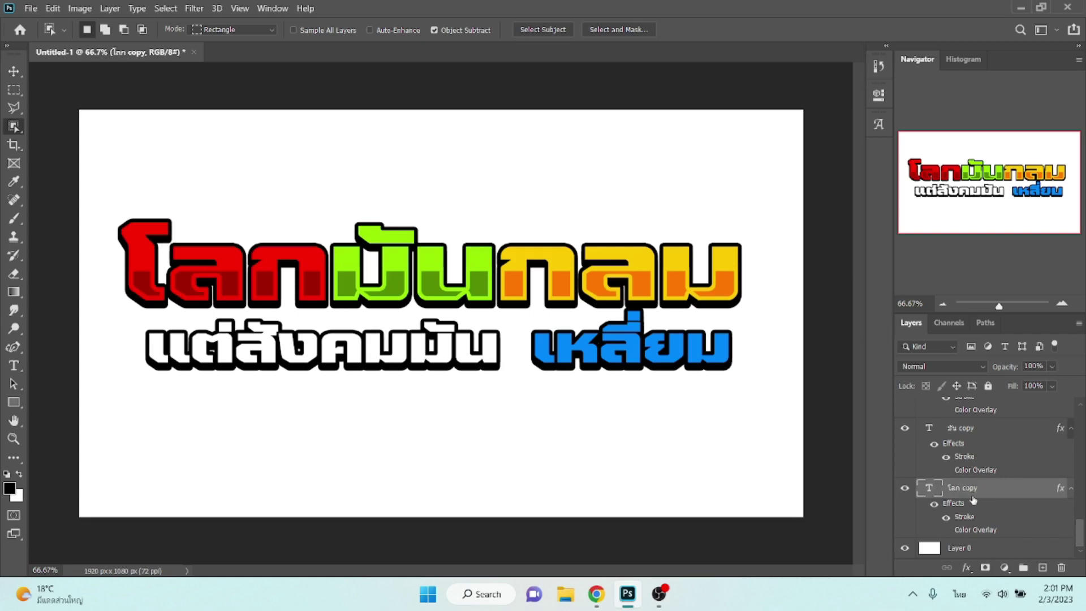
pyautogui.scroll(2, 973, 500)
pyautogui.scroll(2, 970, 486)
pyautogui.scroll(3, 962, 452)
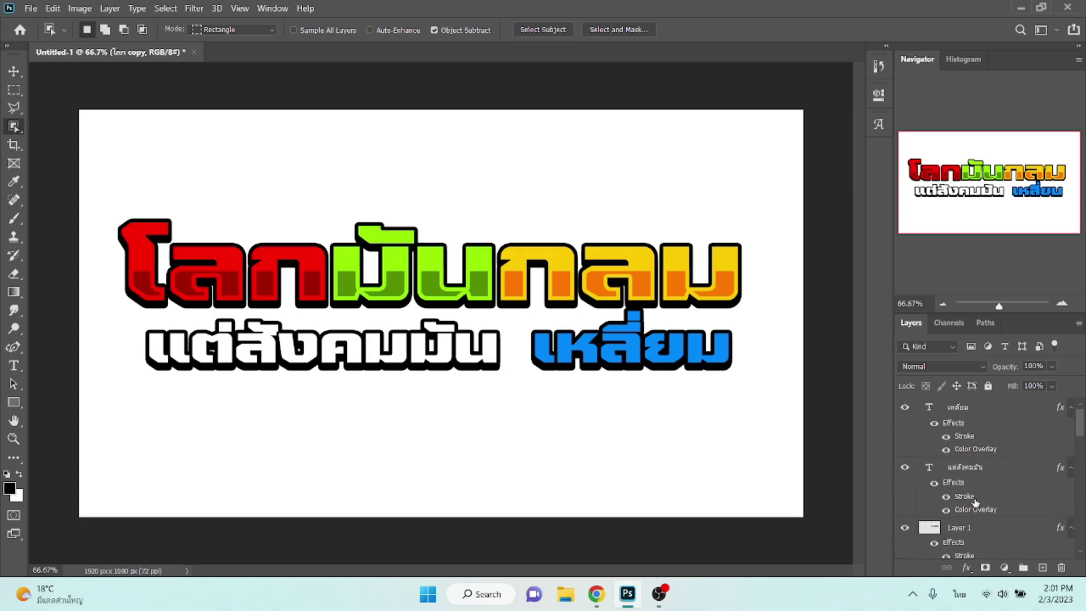
pyautogui.keyDown('shift'); pyautogui.click(959, 413); pyautogui.keyUp('shift')
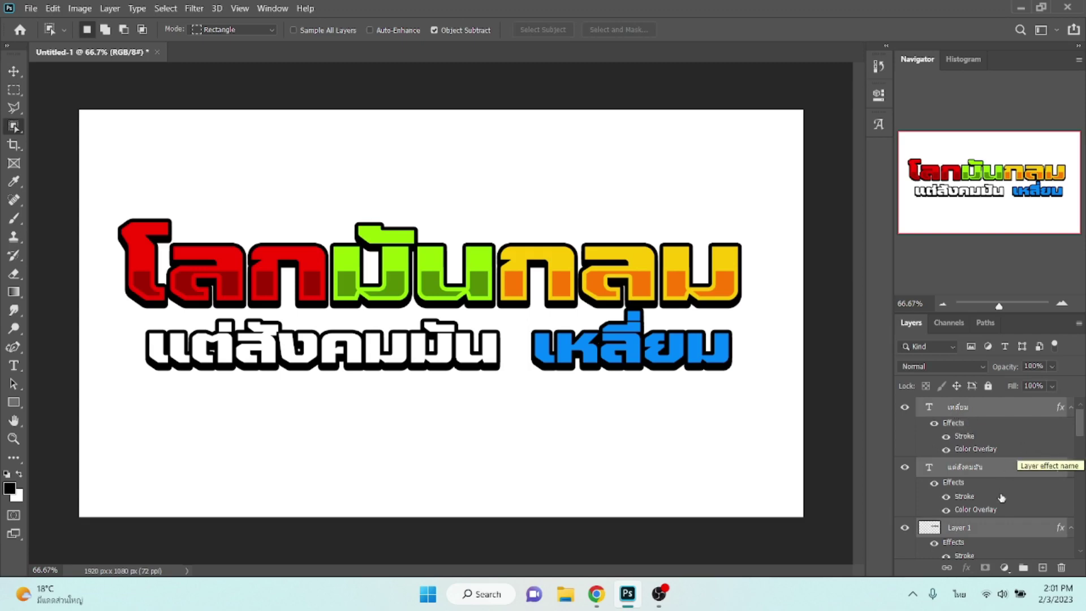
pyautogui.click(1023, 567)
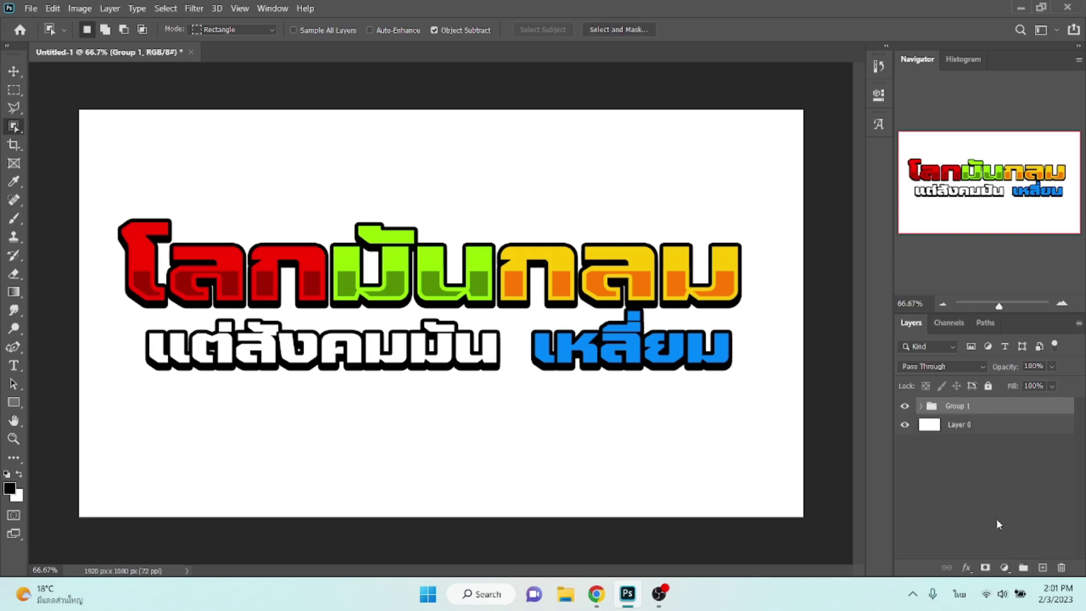
# - Give Group 1 a 6 px white #ffffff outside stroke and duplicate it as Group 1 copy
pyautogui.click(967, 570)
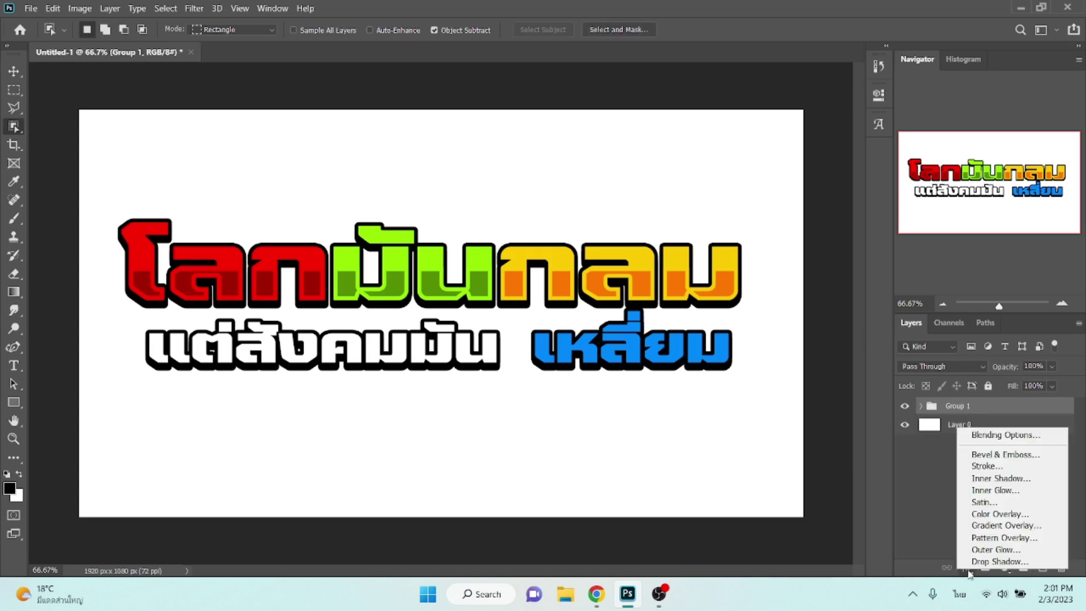
pyautogui.click(998, 470)
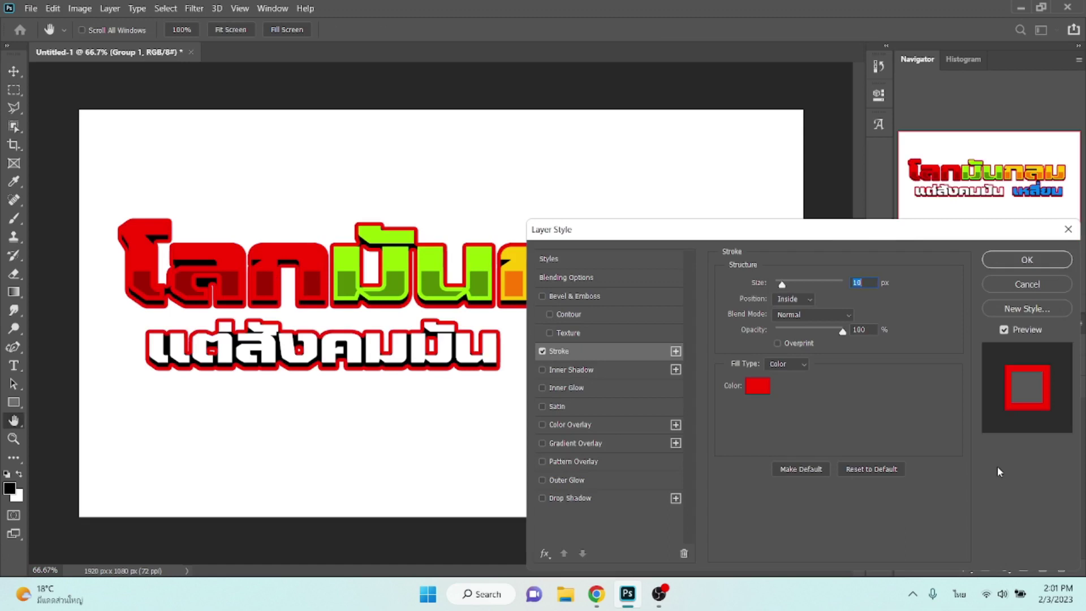
pyautogui.click(792, 299)
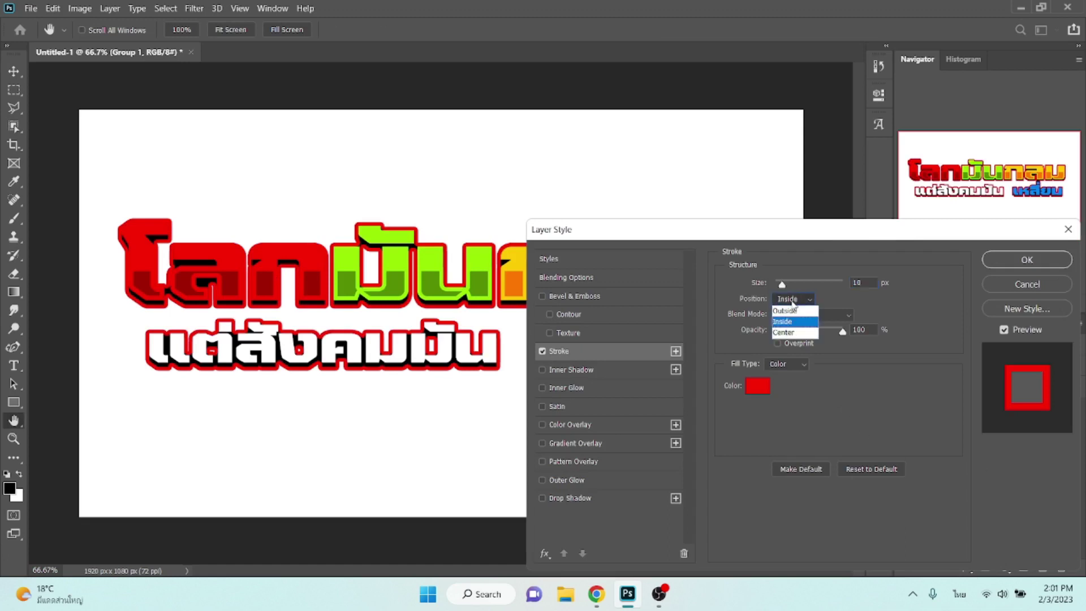
pyautogui.click(790, 312)
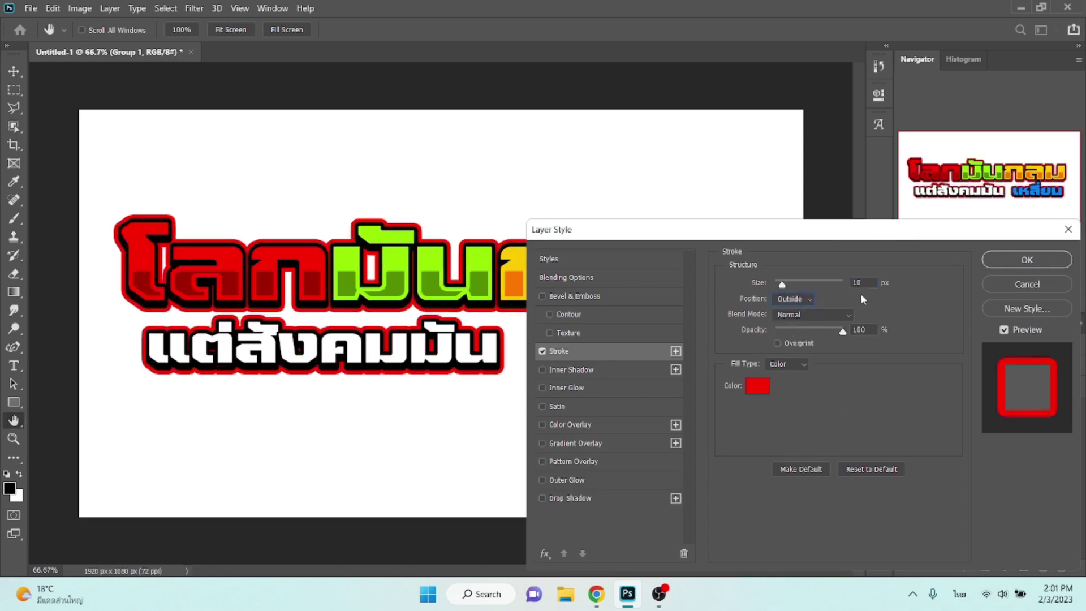
pyautogui.click(871, 282)
pyautogui.write('6')
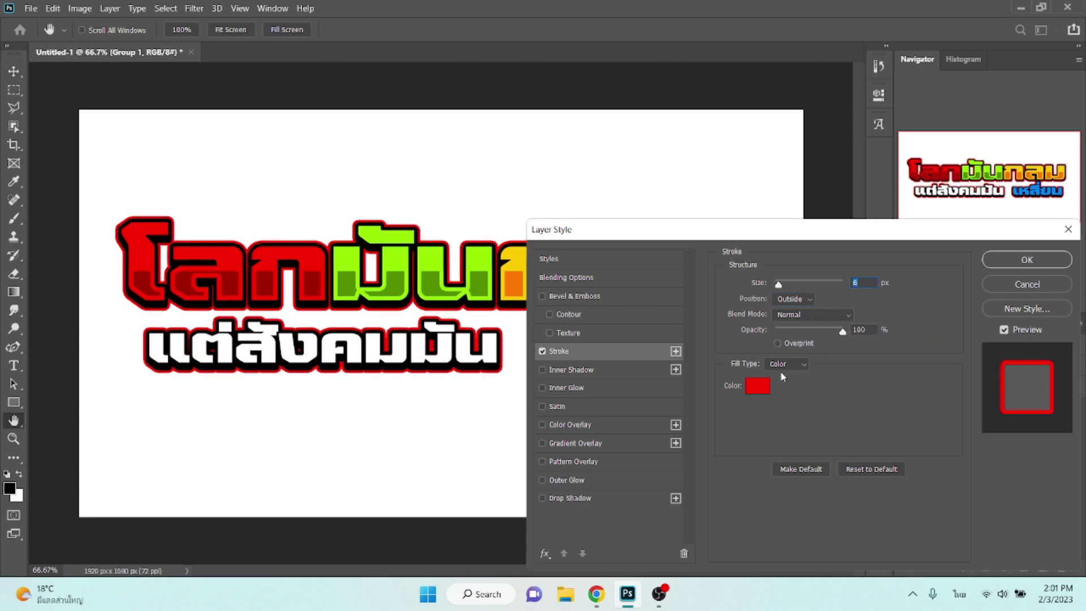
pyautogui.click(754, 386)
pyautogui.write('ffffff')
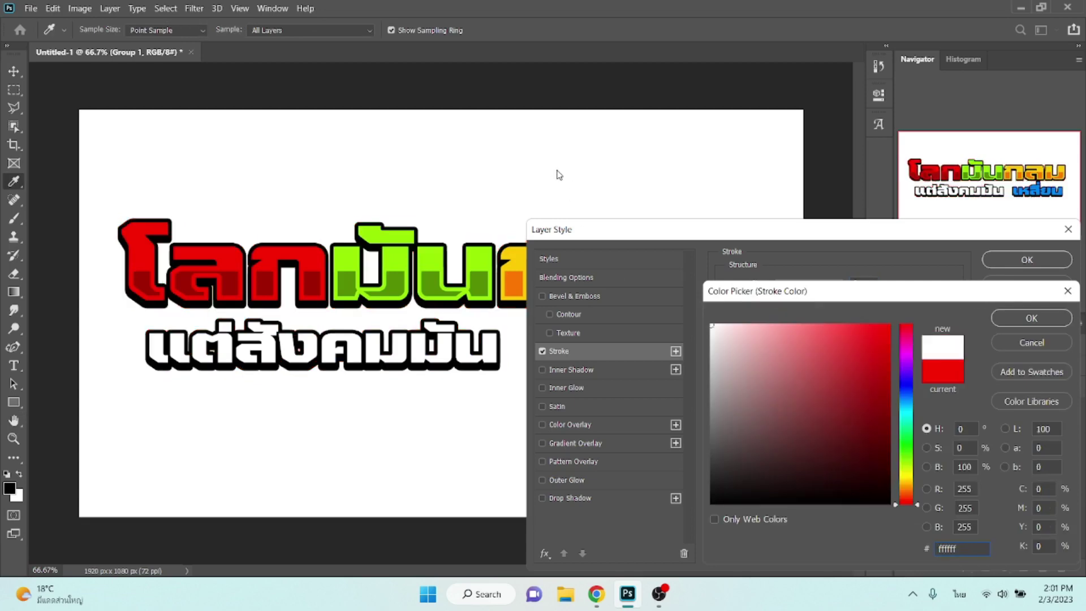
pyautogui.press('Return')
pyautogui.press('Return')
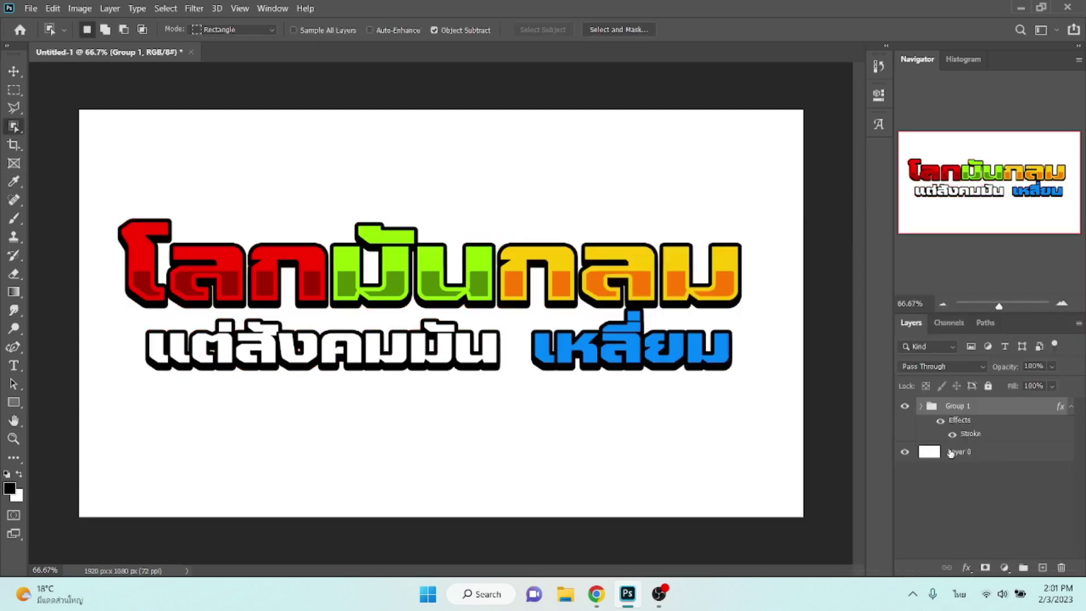
pyautogui.hotkey('ctrl', 'j')
# - Change the original Group 1's outside stroke to black at 14 px
pyautogui.click(955, 455)
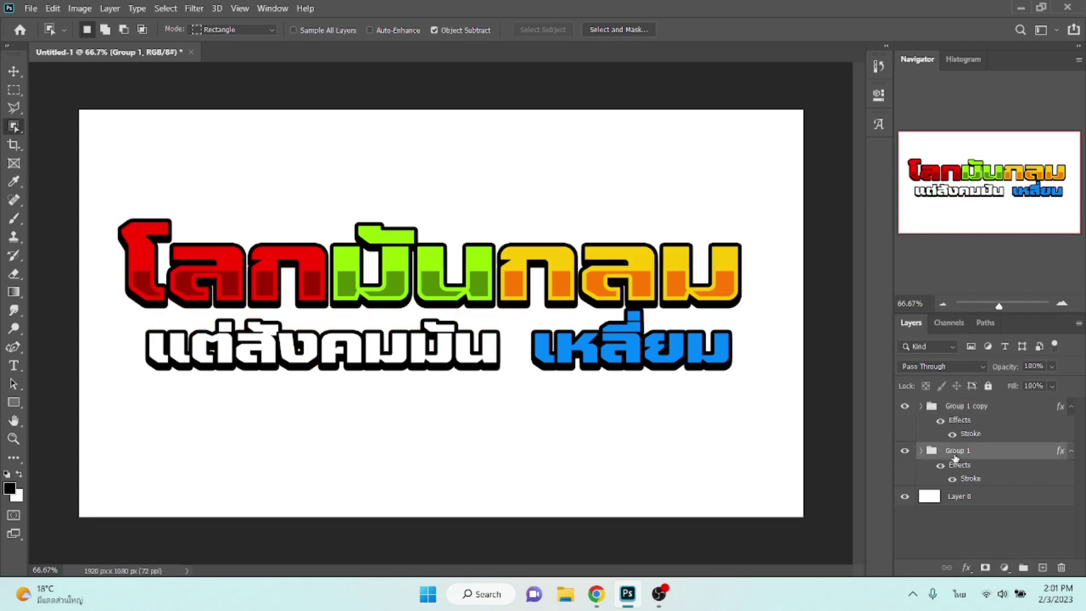
pyautogui.click(967, 568)
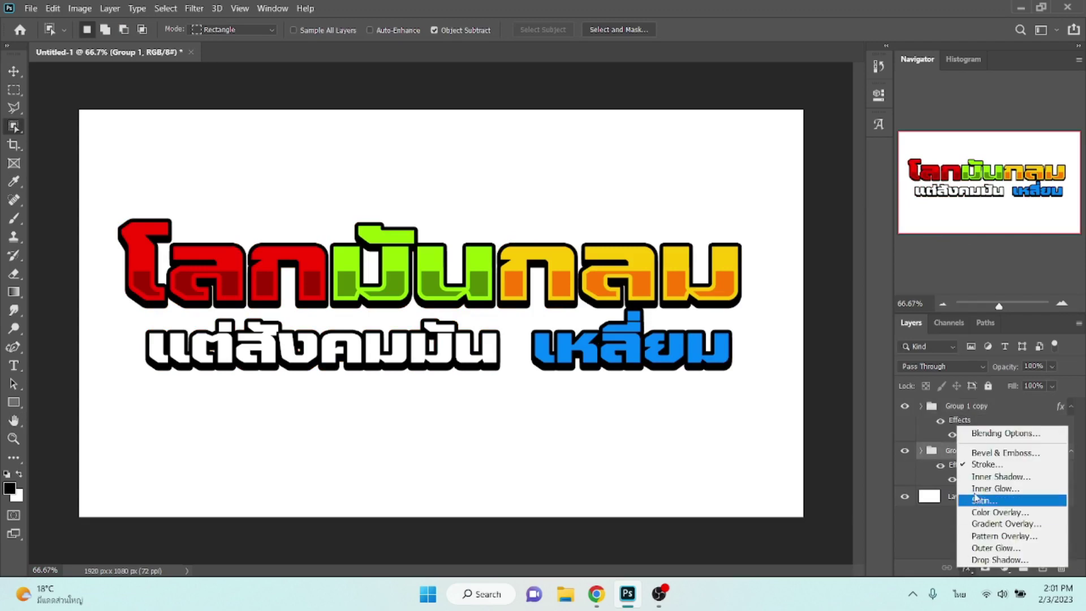
pyautogui.click(975, 465)
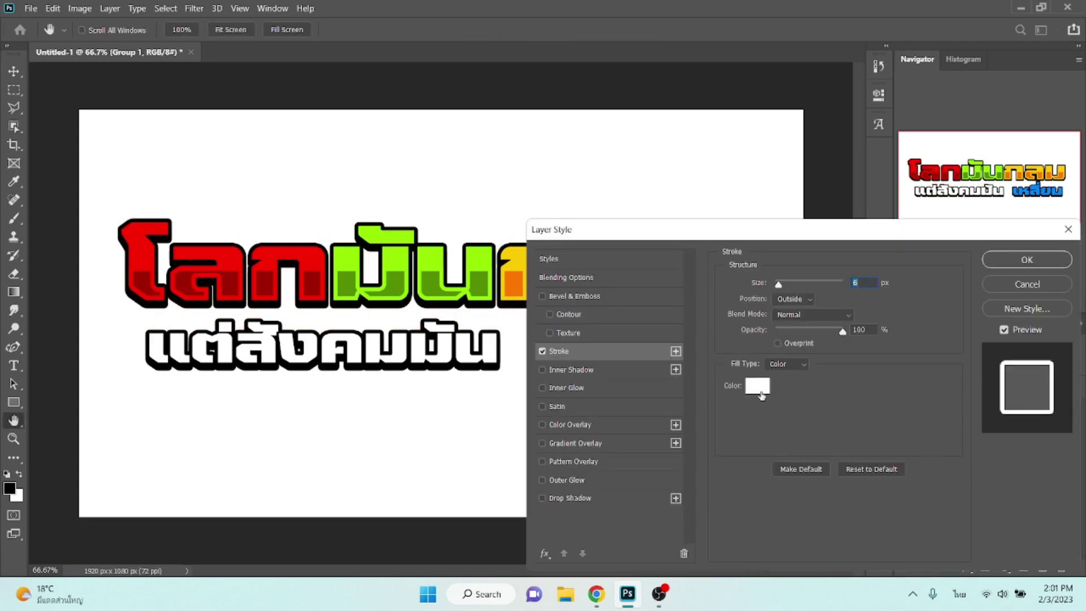
pyautogui.click(757, 386)
pyautogui.click(713, 504)
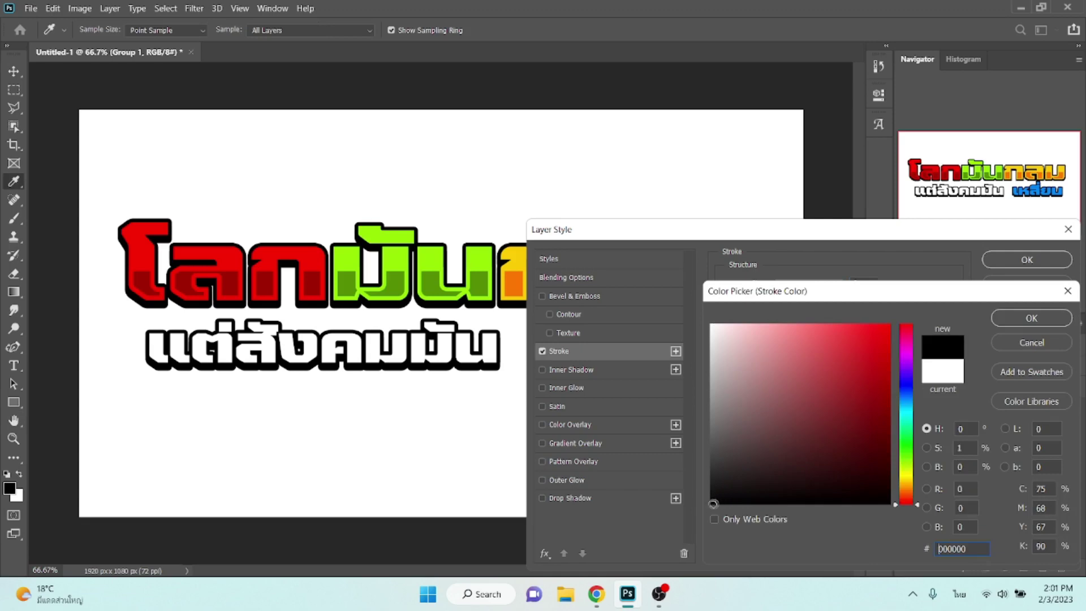
pyautogui.press('Return')
pyautogui.scroll(2, 868, 289)
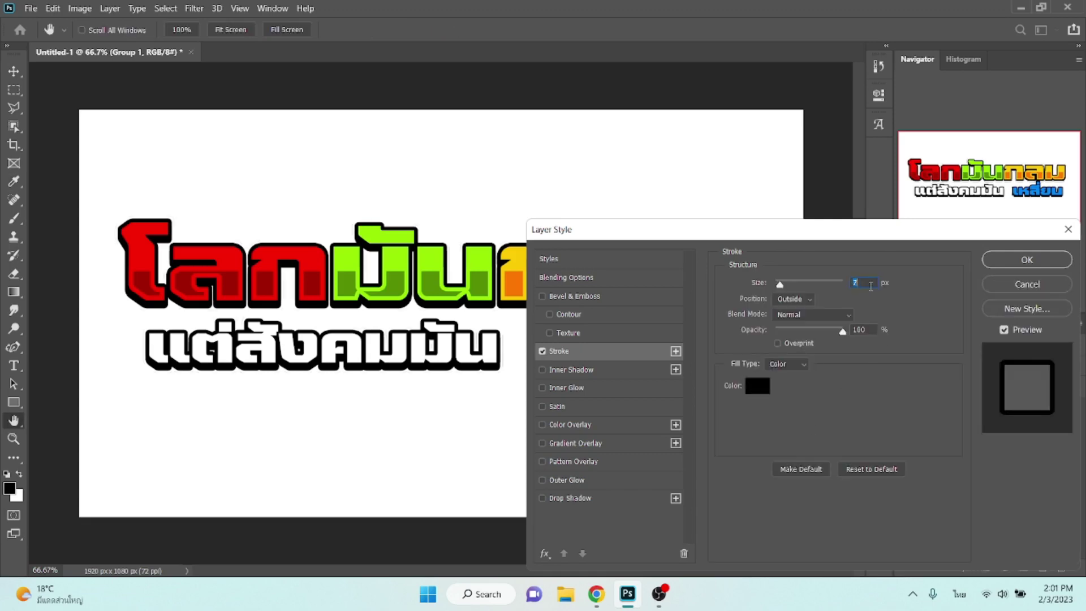
pyautogui.scroll(2, 869, 287)
pyautogui.scroll(2, 870, 286)
pyautogui.scroll(1, 870, 285)
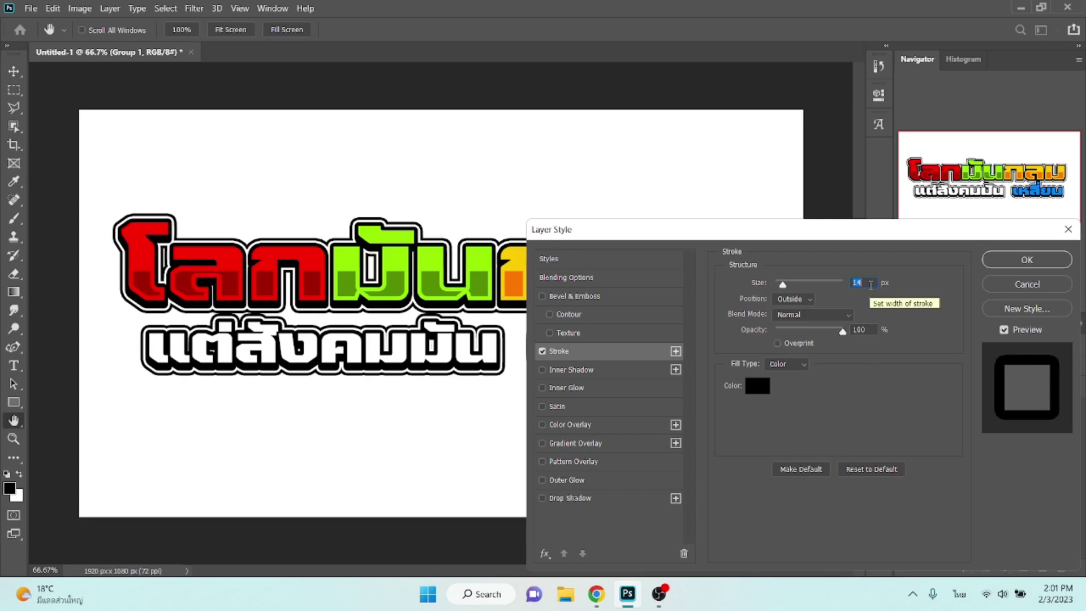
pyautogui.scroll(1, 870, 285)
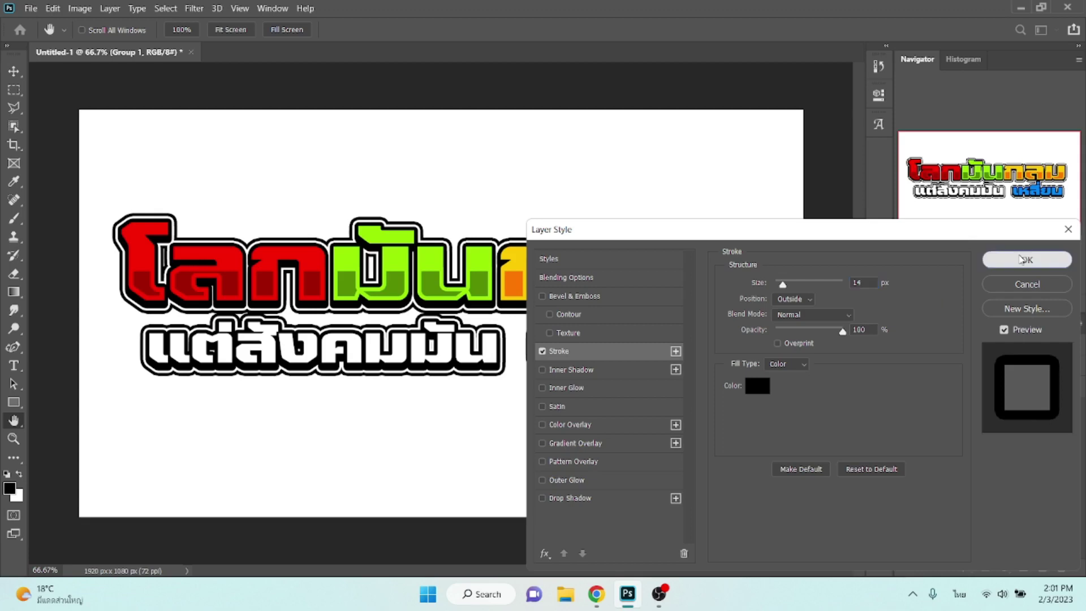
pyautogui.click(1019, 260)
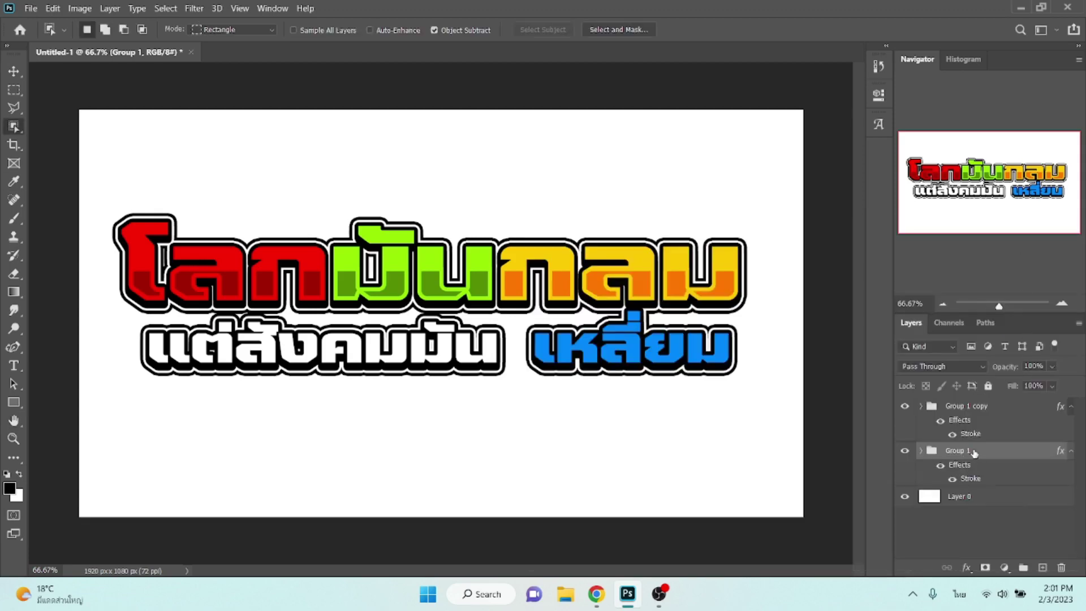
pyautogui.keyDown('shift'); pyautogui.click(969, 410); pyautogui.keyUp('shift')
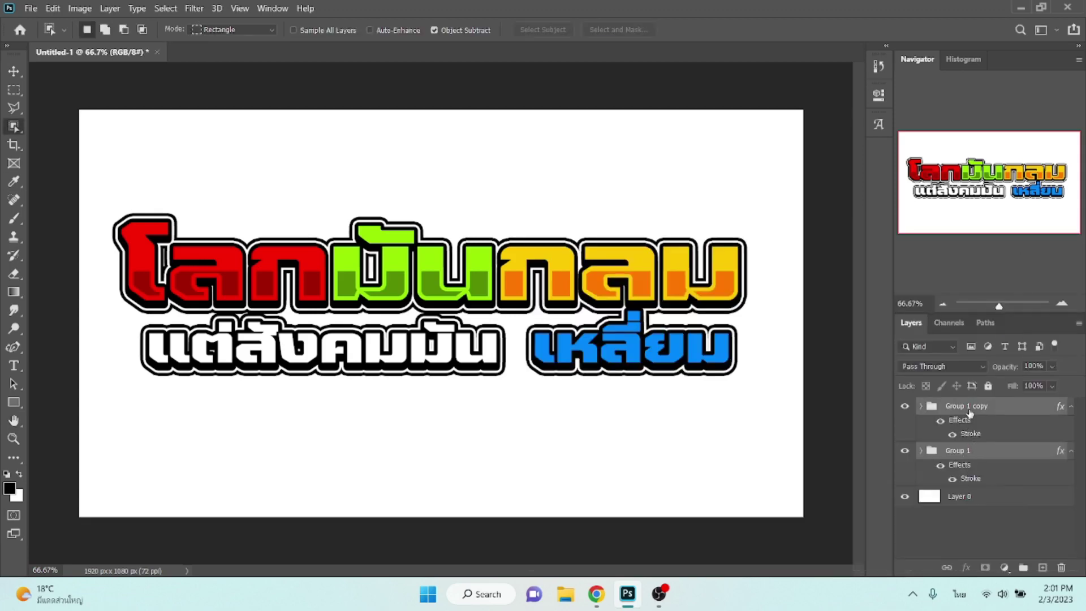
# - Group both headline groups into Group 2 and give it a 23 px #e3e1e1 outside stroke
pyautogui.click(1023, 567)
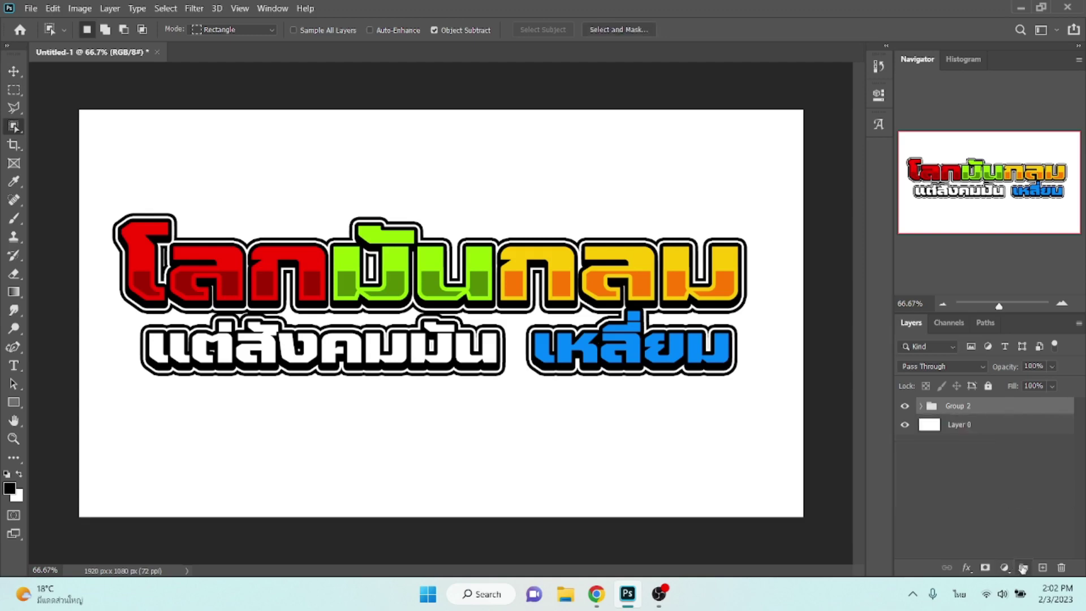
pyautogui.click(967, 568)
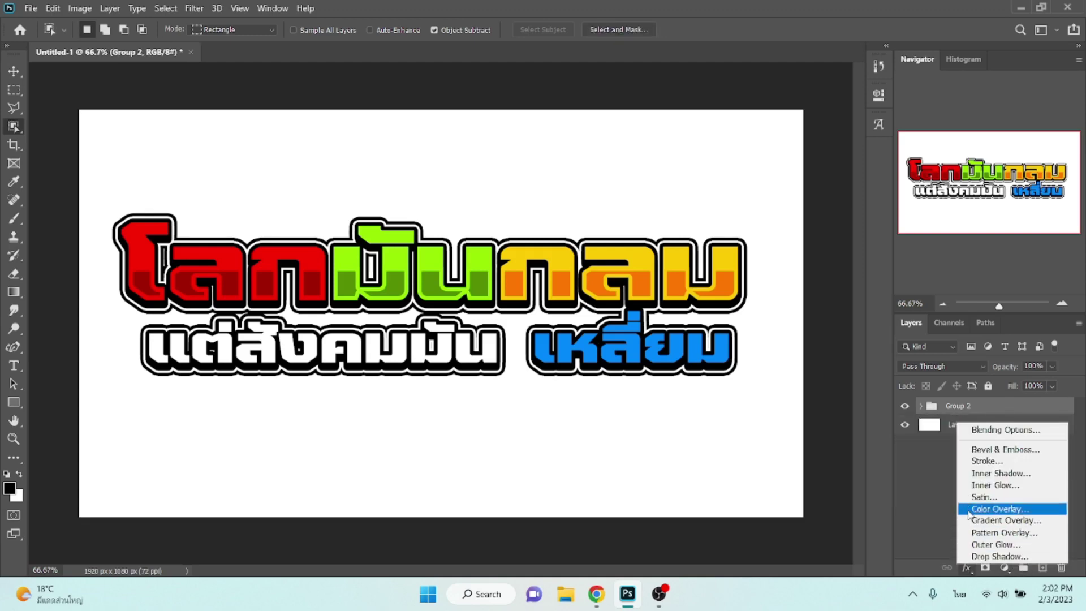
pyautogui.click(981, 462)
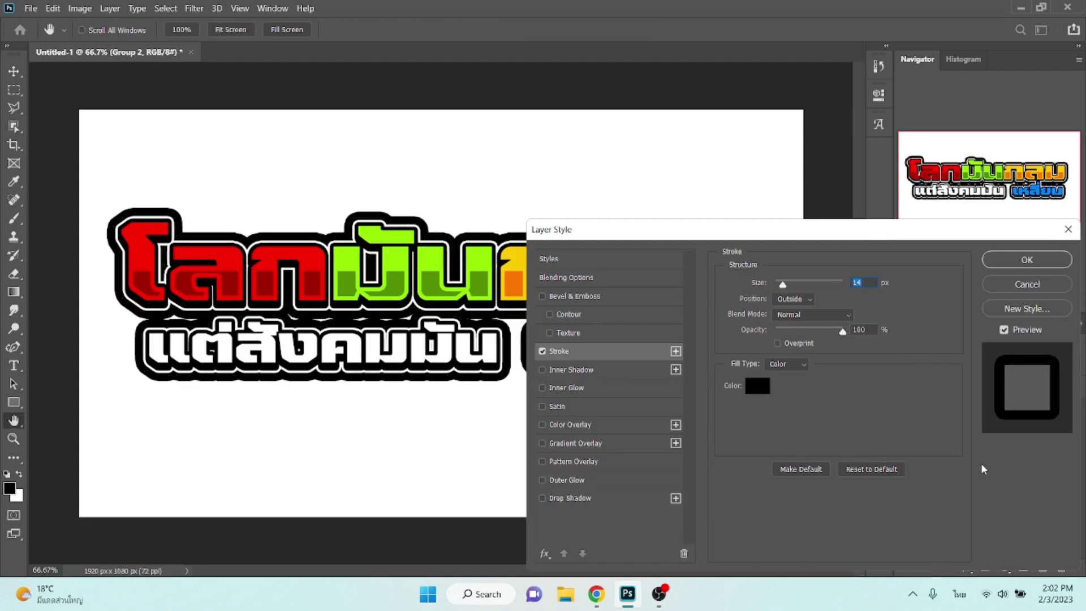
pyautogui.click(752, 387)
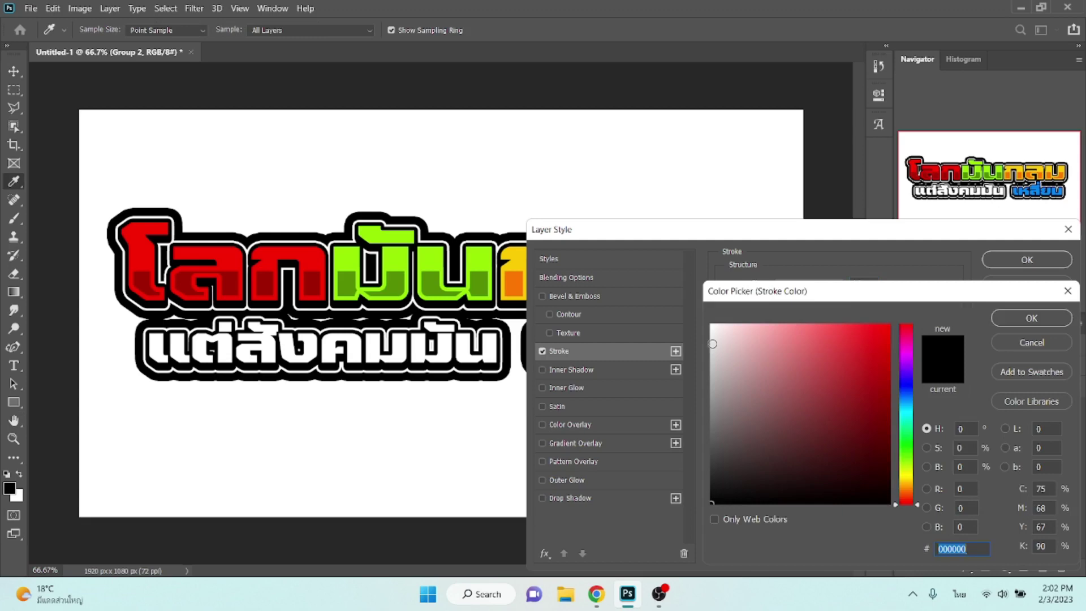
pyautogui.click(712, 343)
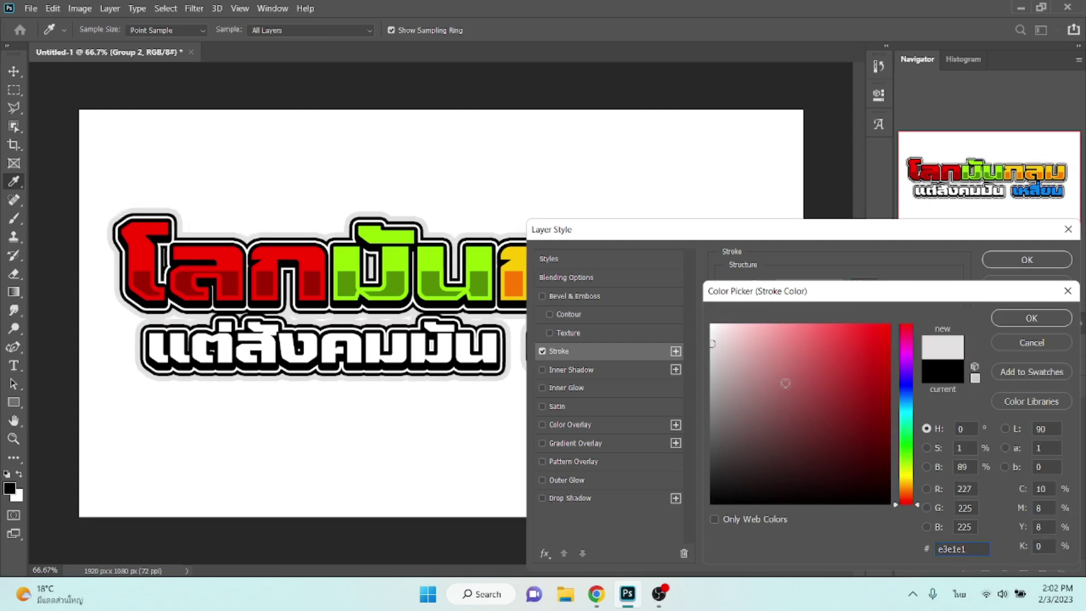
pyautogui.press('Return')
pyautogui.press('Down')
pyautogui.press('Down')
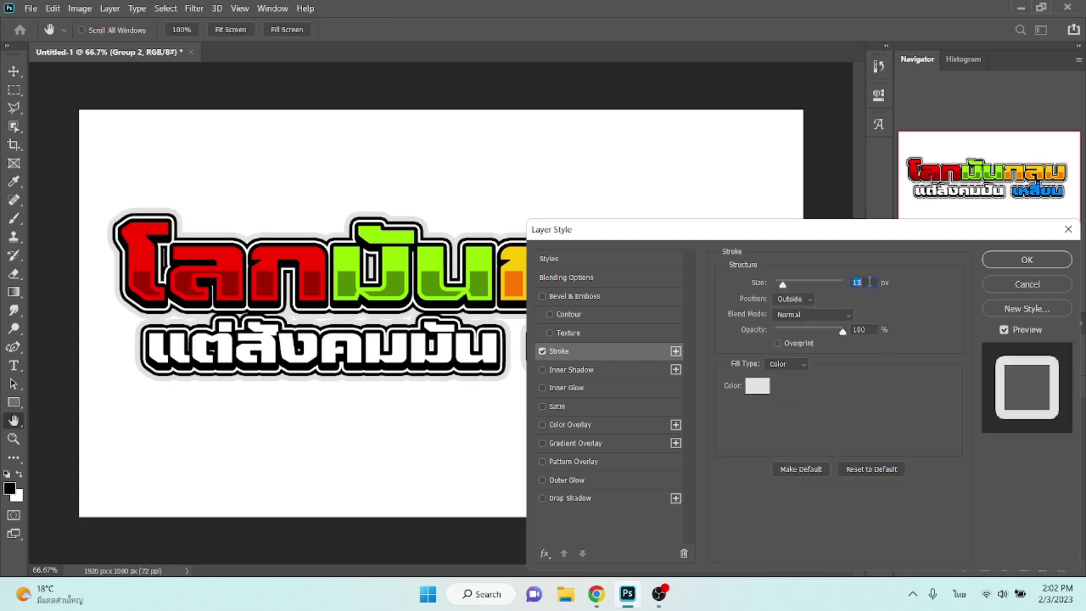
pyautogui.press('Down')
pyautogui.press('Down')
pyautogui.press('Down')
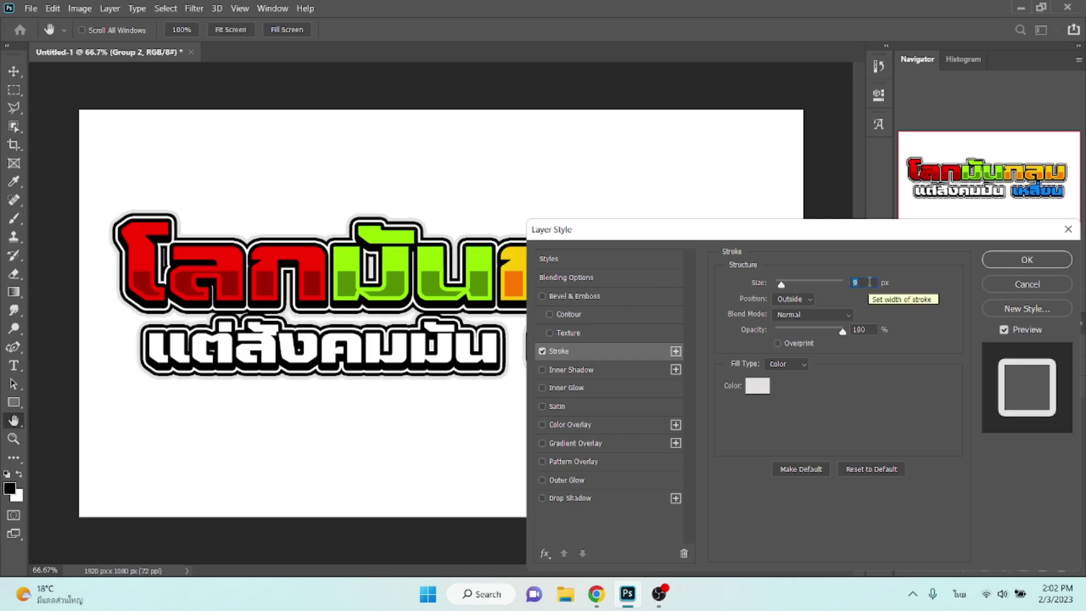
pyautogui.press('Up')
pyautogui.press('Up')
pyautogui.press('Up')
pyautogui.press('Up')
pyautogui.press('Up')
pyautogui.press('Up')
pyautogui.press('Up')
pyautogui.press('Up')
pyautogui.press('Up')
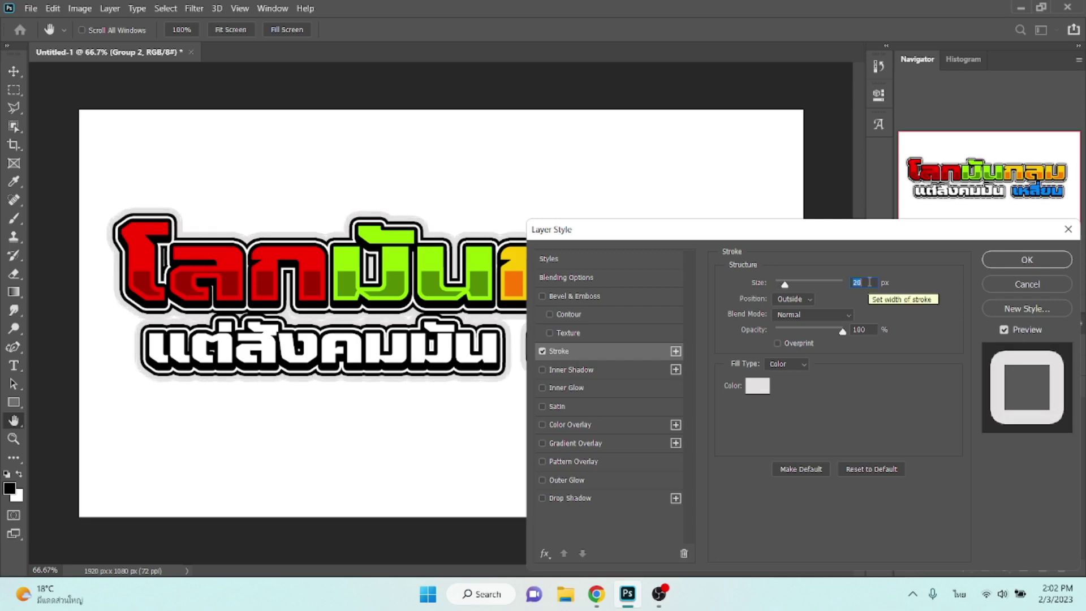
pyautogui.press('Up')
pyautogui.press('Up')
pyautogui.press('Up')
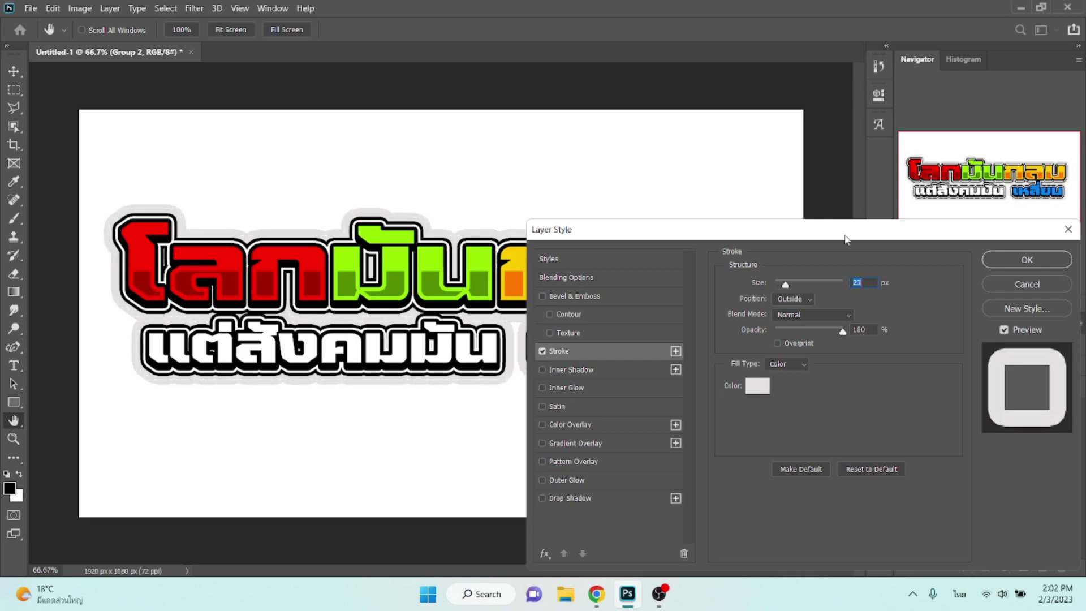
pyautogui.moveTo(846, 237)
pyautogui.mouseDown()
pyautogui.moveTo(876, 403)
pyautogui.moveTo(847, 274)
pyautogui.mouseUp()
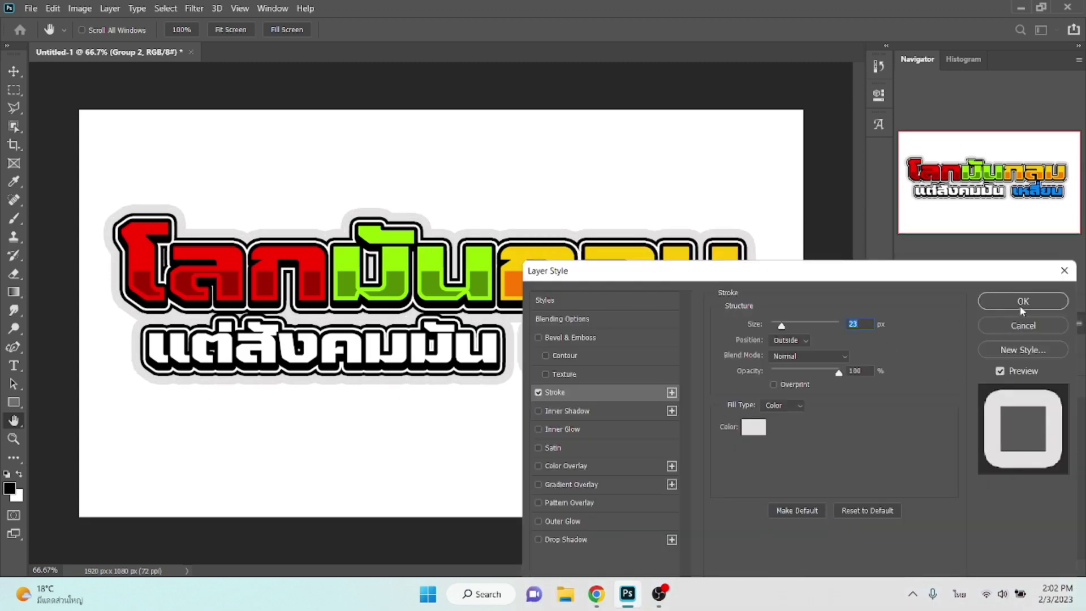
pyautogui.click(1022, 305)
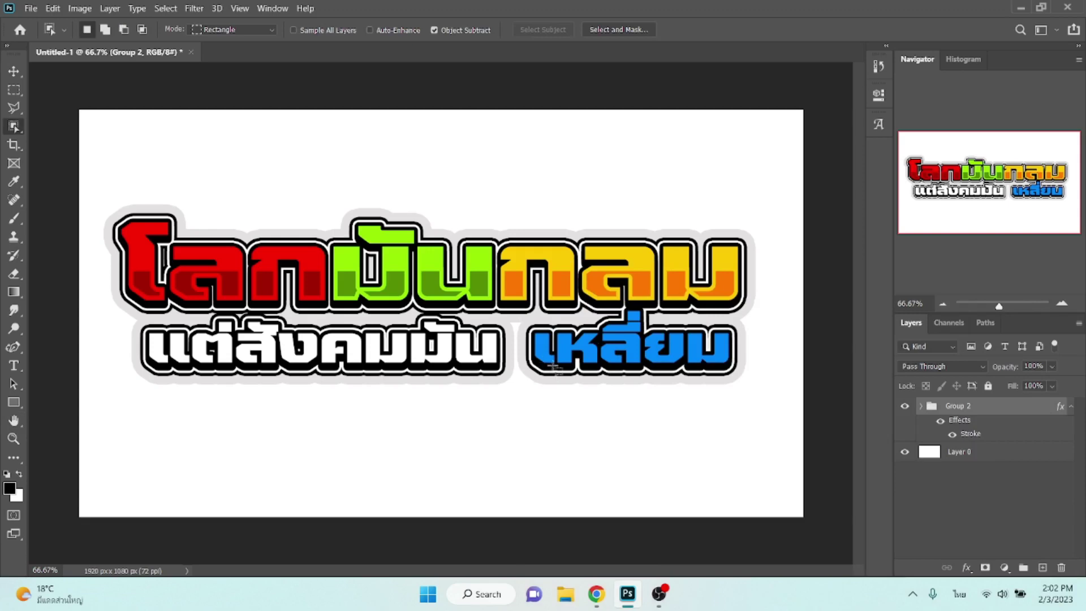
# - Save the headline to the Desktop as a JPEG file named '1'
pyautogui.press('v')
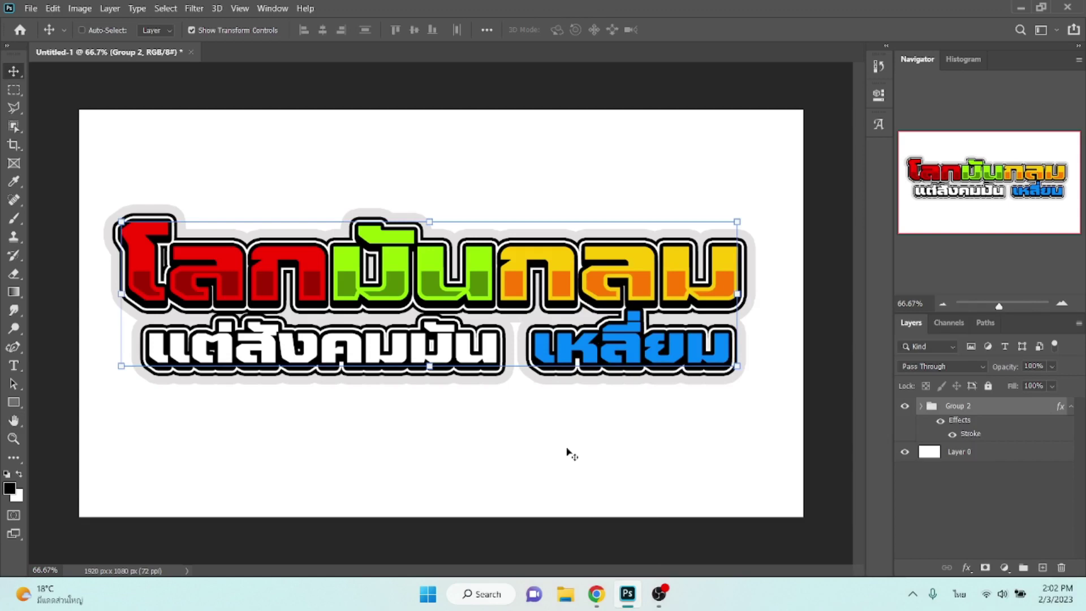
pyautogui.press('ctrl')
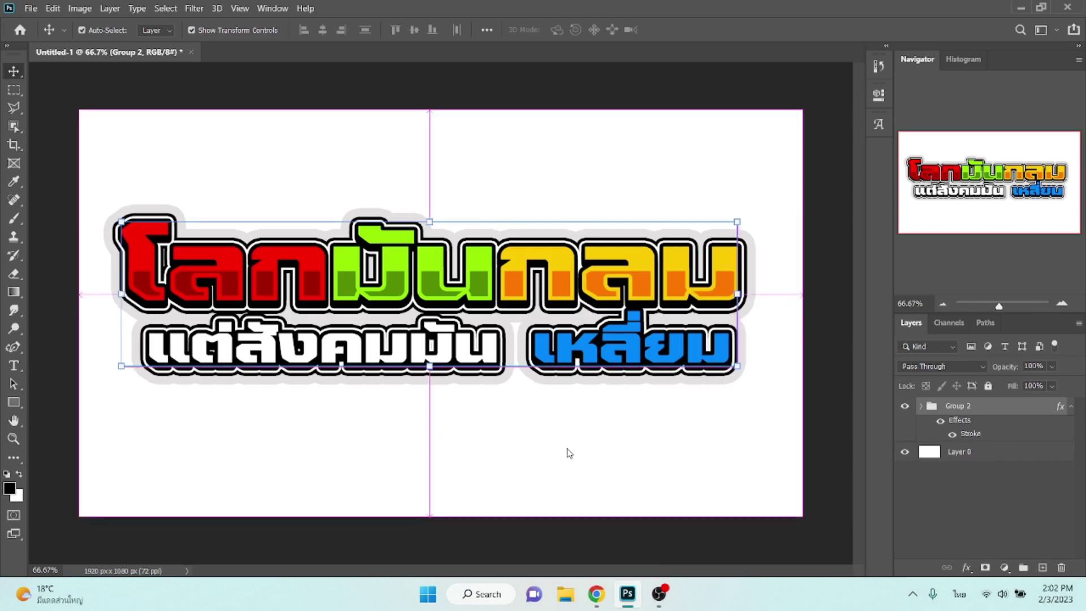
pyautogui.hotkey('ctrl', 's')
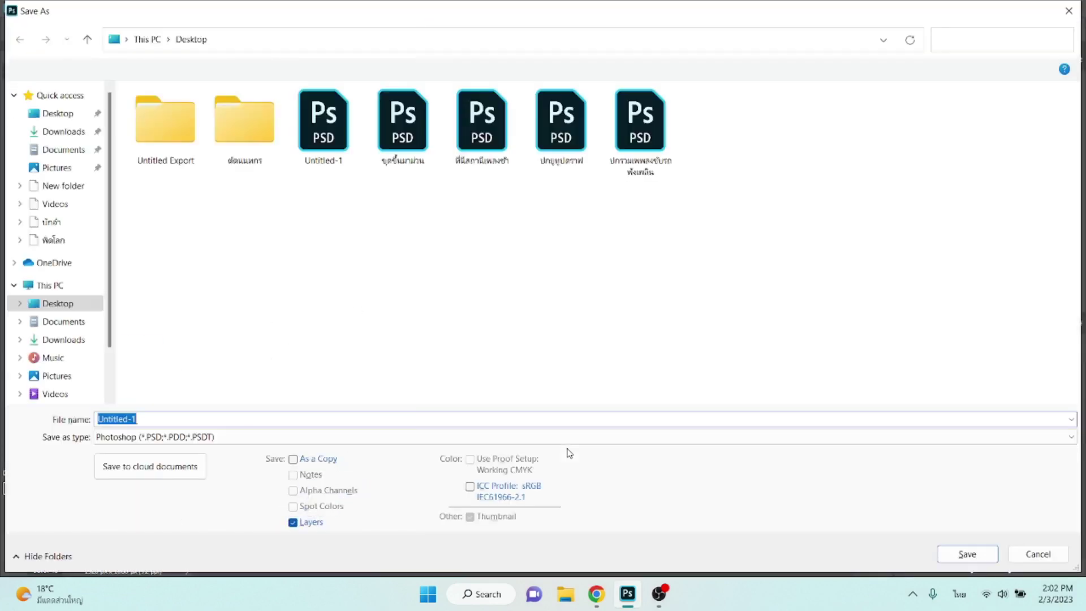
pyautogui.write('1')
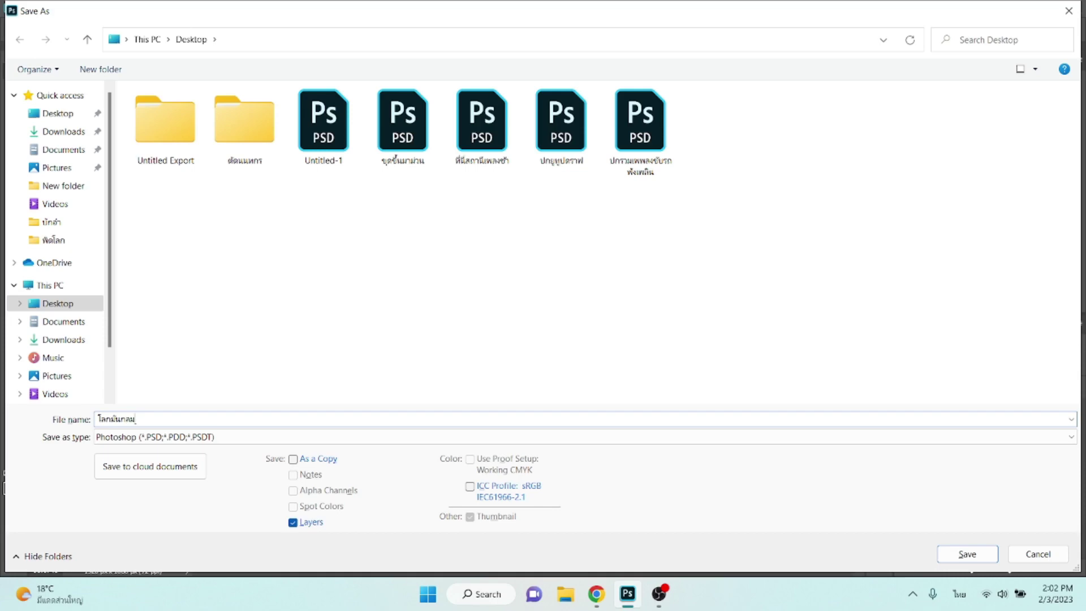
pyautogui.click(473, 437)
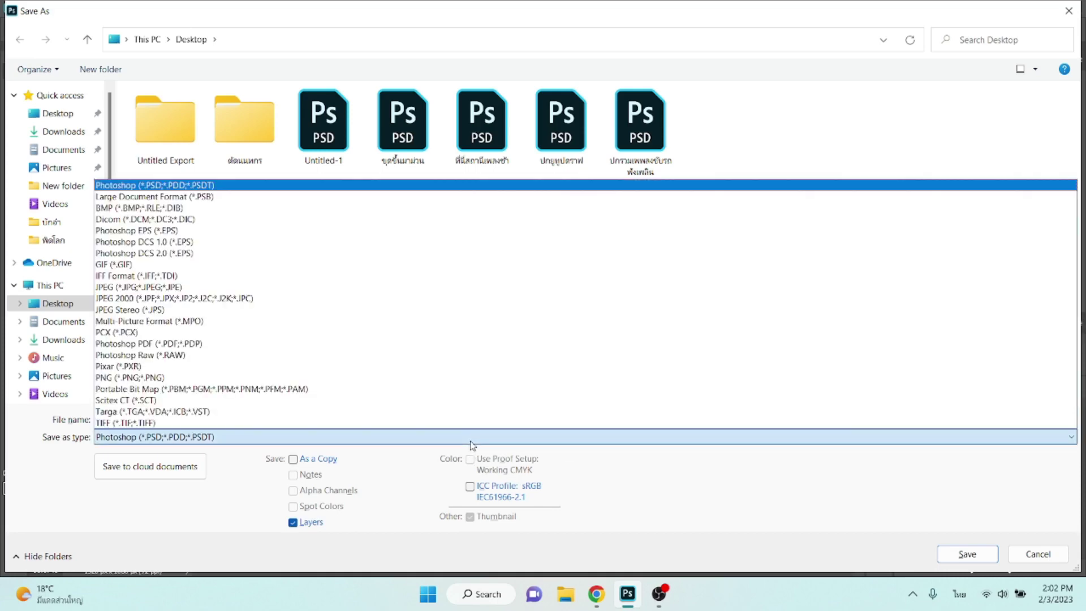
pyautogui.click(220, 286)
pyautogui.press('Return')
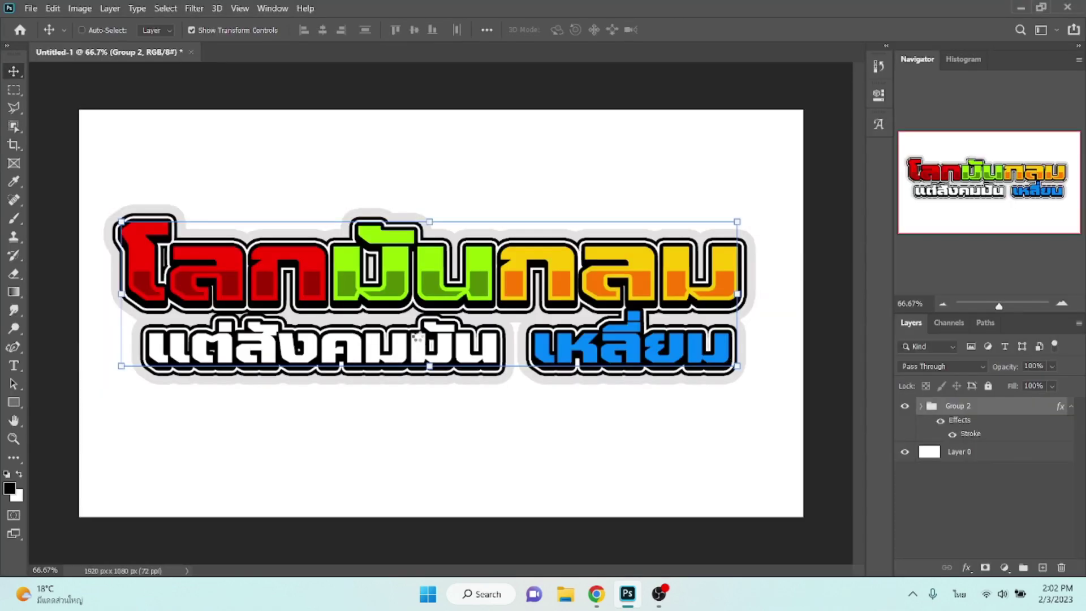
# - Accept the JPEG options, minimise Photoshop and open the saved JPEG from the desktop
pyautogui.press('Return')
pyautogui.click(1021, 8)
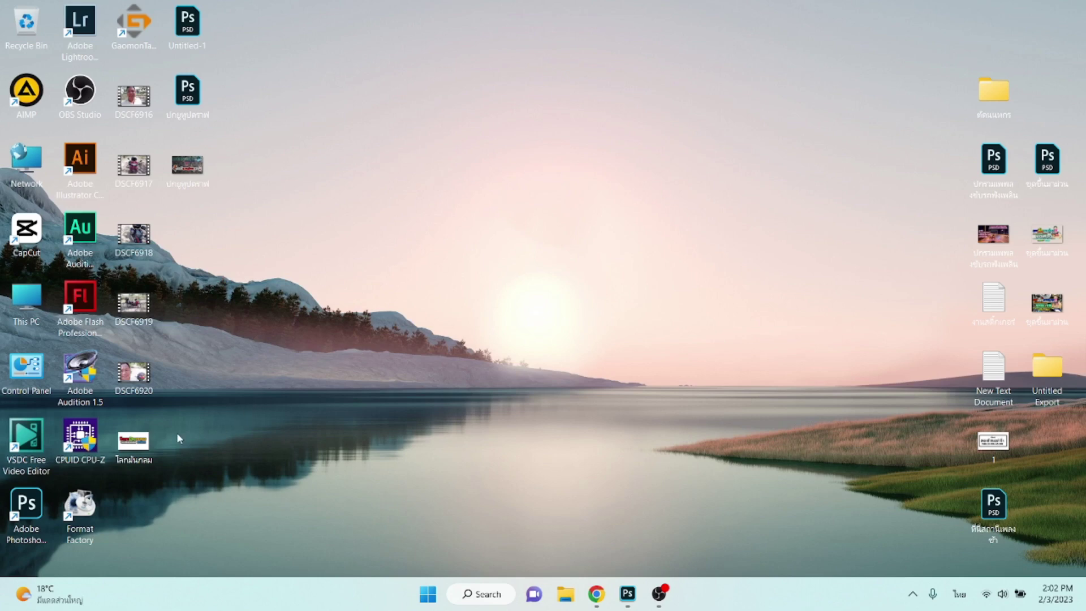
pyautogui.doubleClick(158, 460)
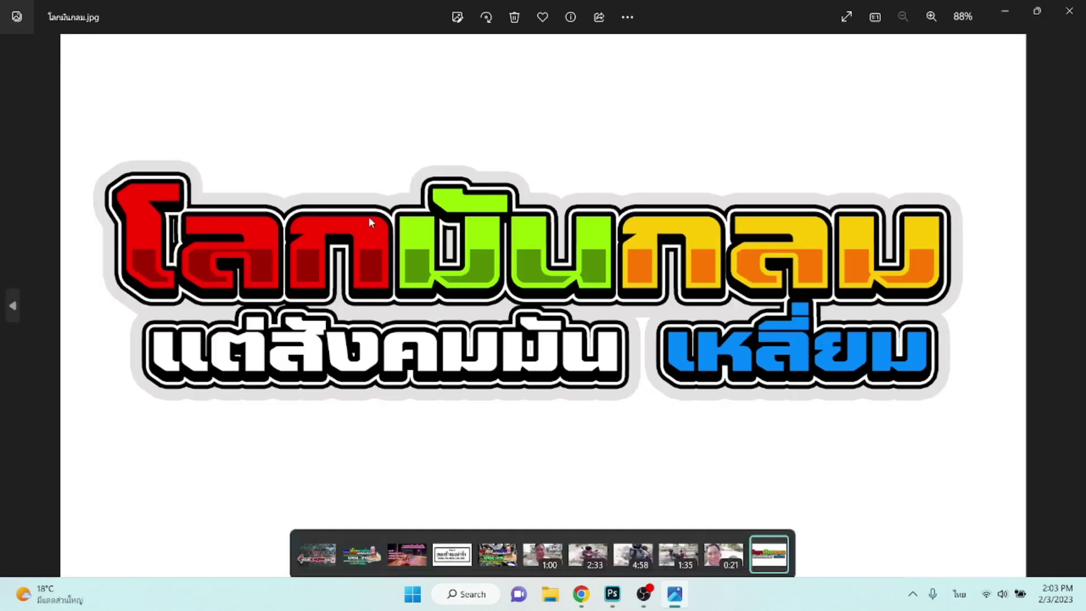
# - Show the saved headline image full screen in Windows Photos
pyautogui.doubleClick(368, 216)
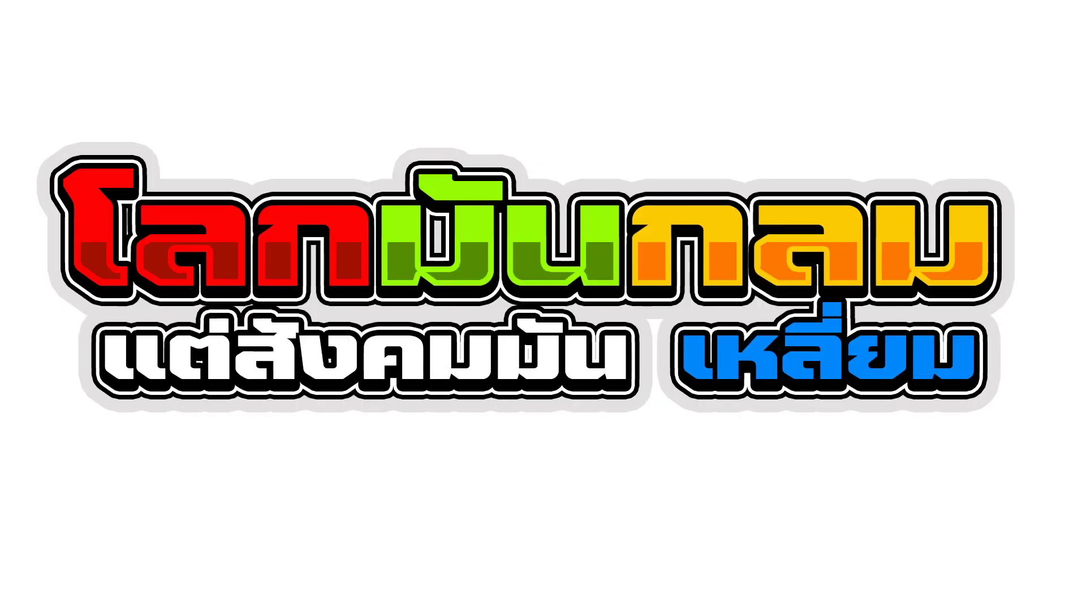